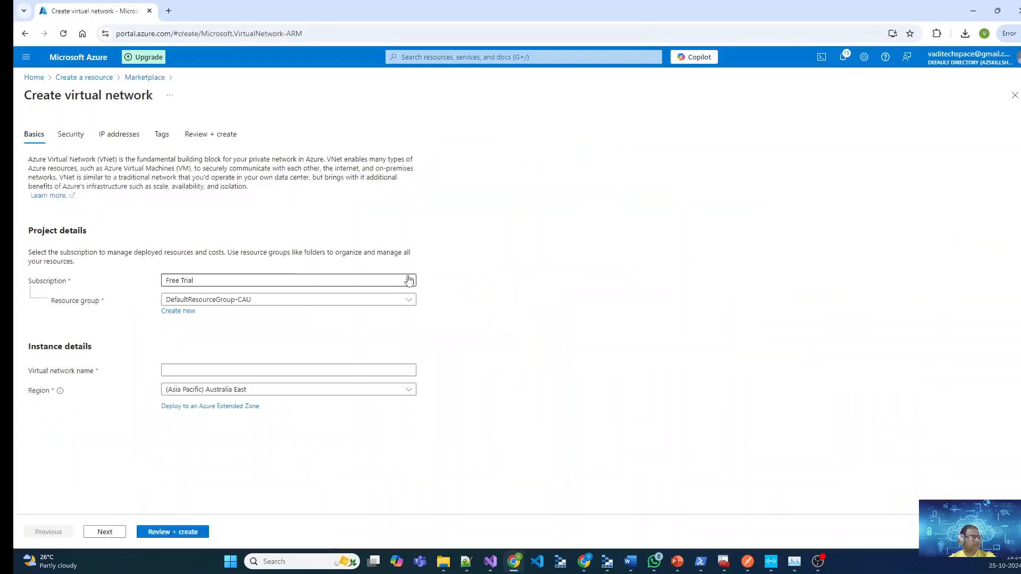
Set the new virtual network's resource group to rg-gateway and its region to (Asia Pacific) Australia Central.
{"action": "left_click", "coordinate": [268, 300]}
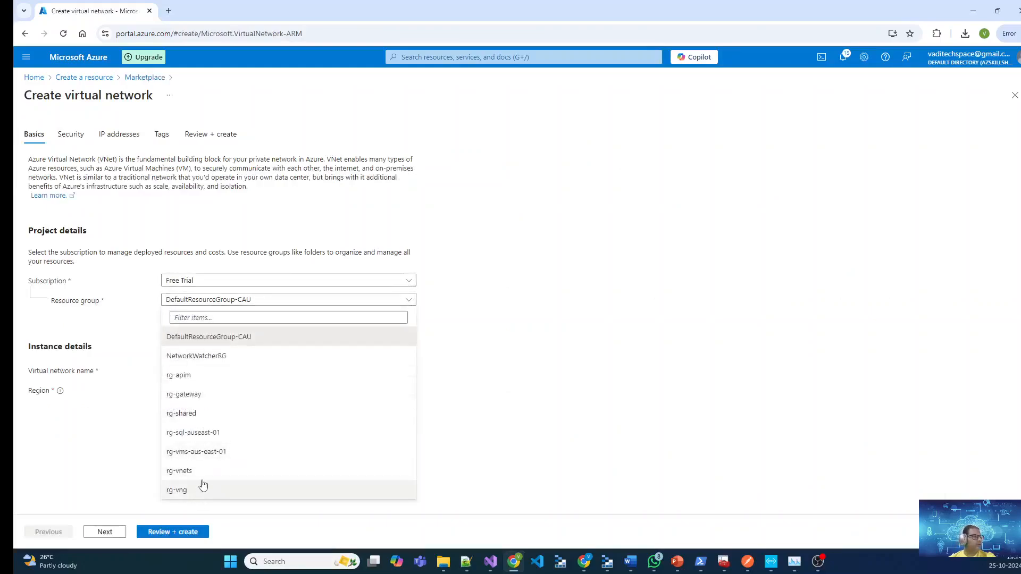
{"action": "left_click", "coordinate": [200, 394]}
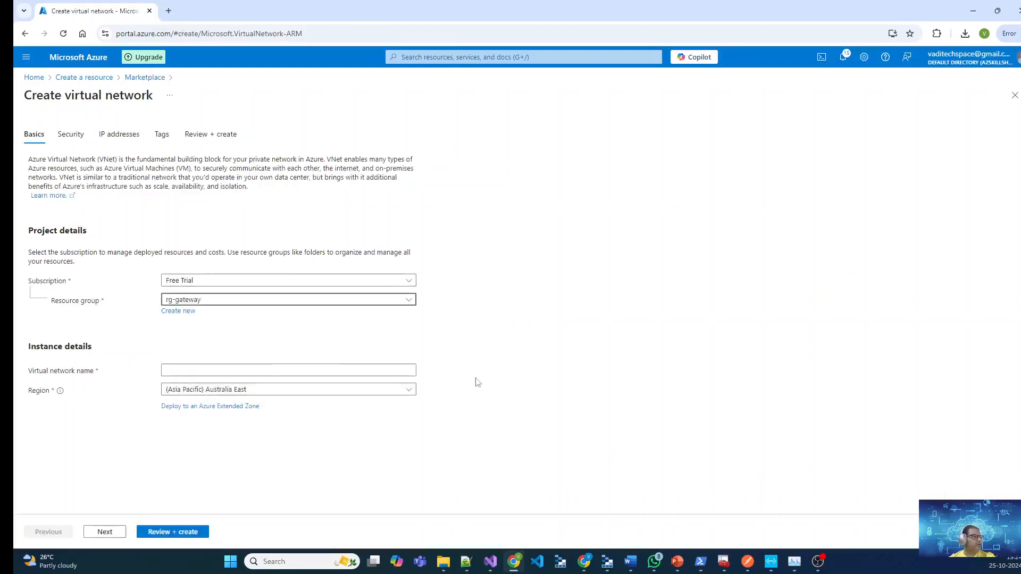
{"action": "left_click", "coordinate": [272, 395]}
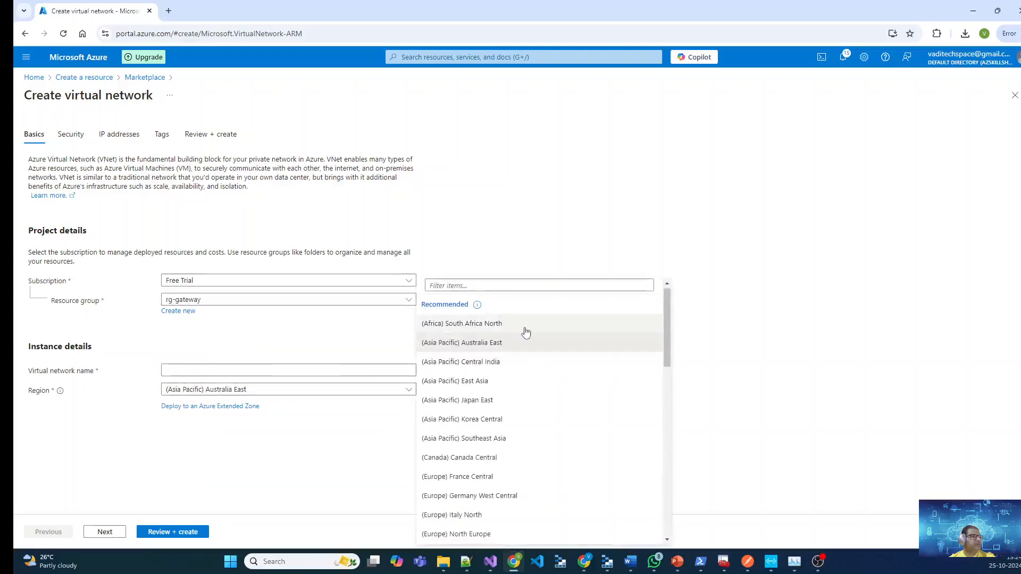
{"action": "type", "text": "austra"}
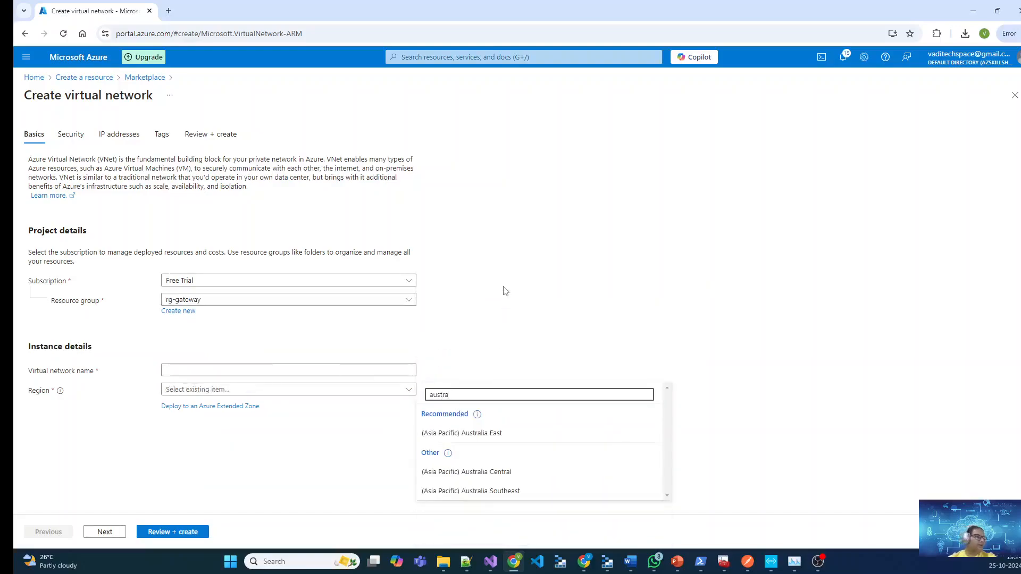
{"action": "left_click", "coordinate": [517, 473]}
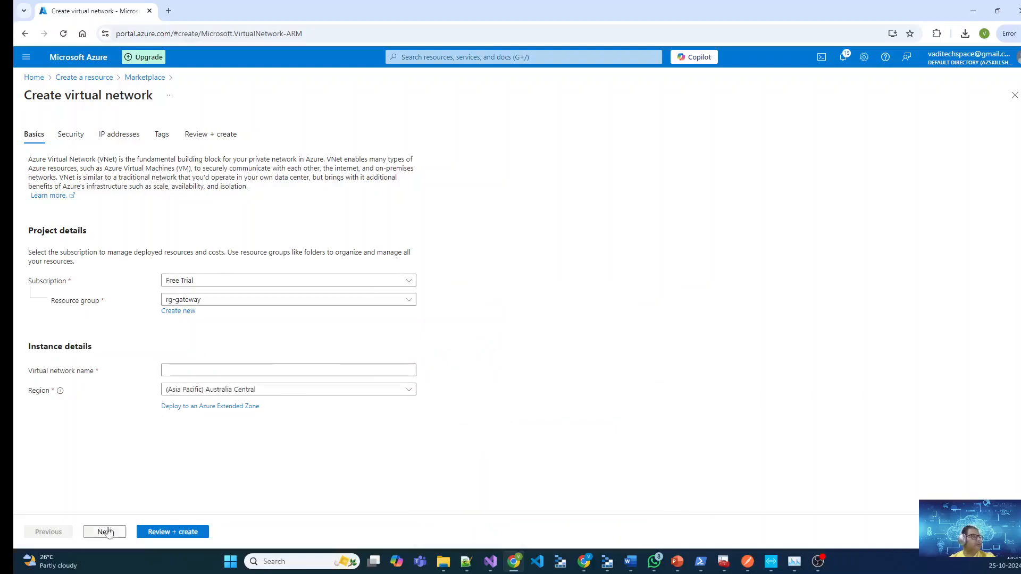
Name the virtual network AzureVNet01 and proceed to its IP address settings, leaving the optional security services disabled.
{"action": "left_click", "coordinate": [217, 369]}
{"action": "type", "text": "AzureVNet01"}
{"action": "left_click", "coordinate": [164, 373]}
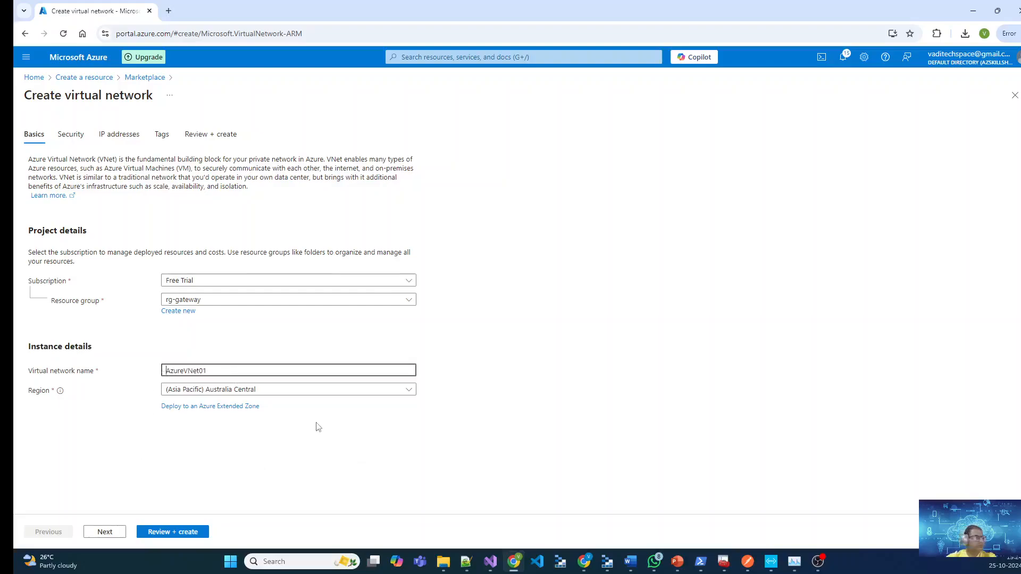
{"action": "left_click", "coordinate": [106, 532]}
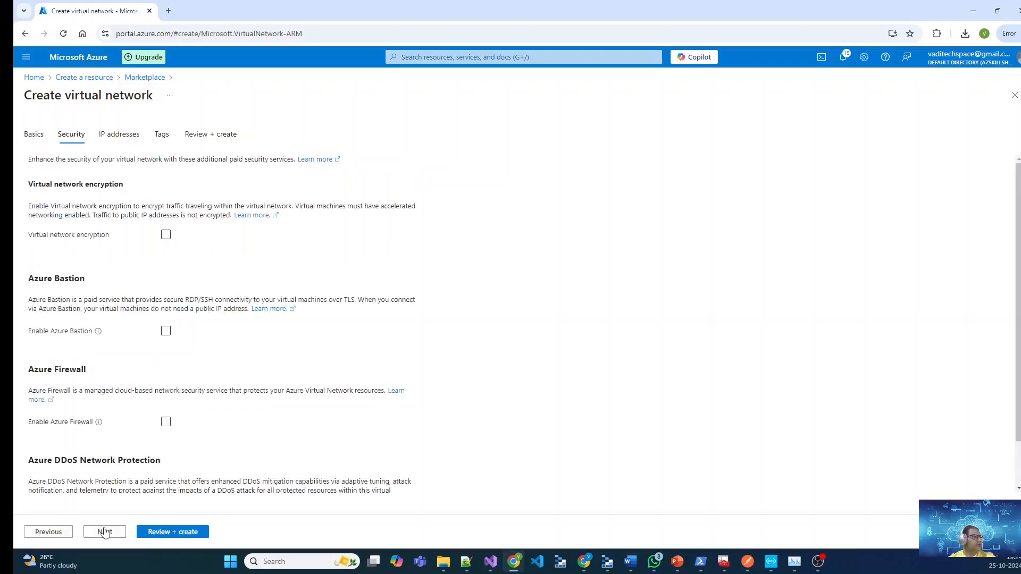
{"action": "scroll", "coordinate": [159, 319], "scroll_direction": "down", "scroll_amount": 1}
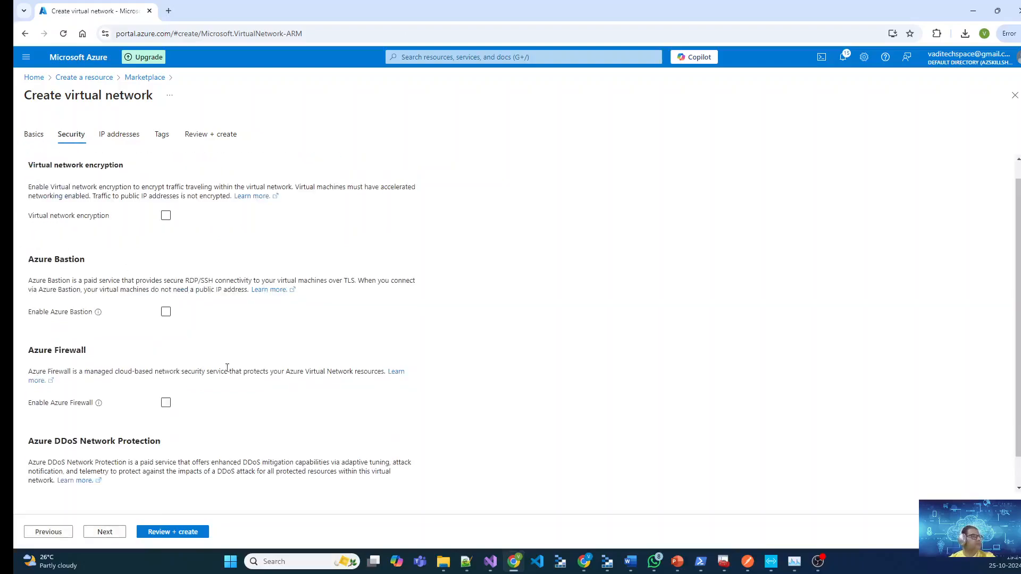
{"action": "left_click", "coordinate": [120, 529]}
Set the virtual network's IPv4 address space to 10.10.0.0/16 and create the network.
{"action": "left_click", "coordinate": [61, 305]}
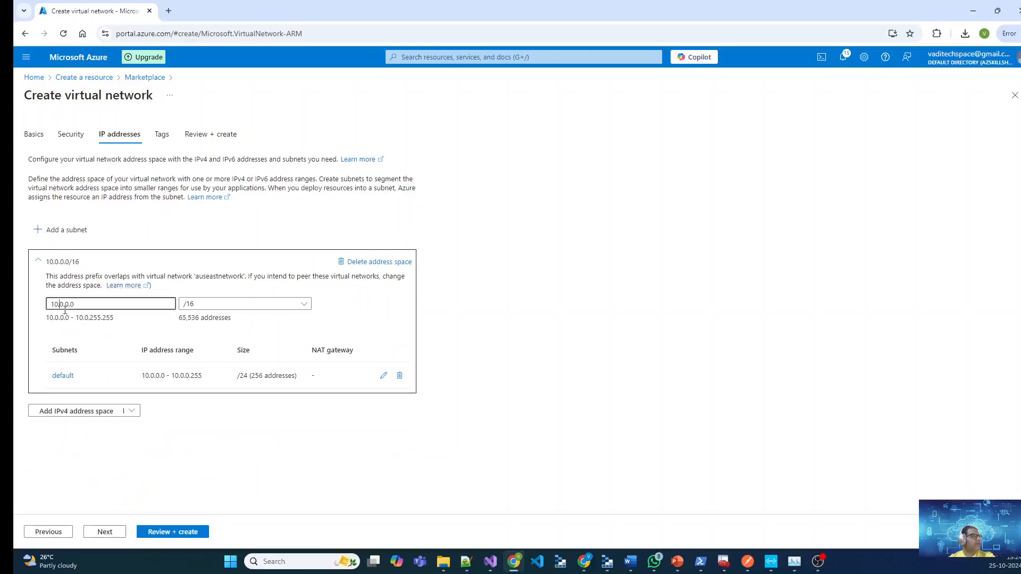
{"action": "type", "text": "10."}
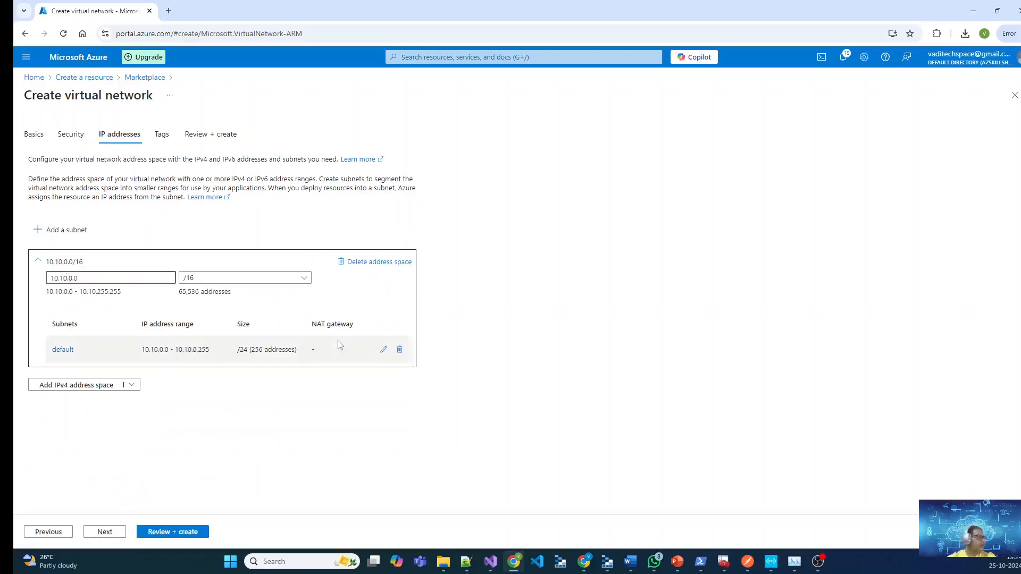
{"action": "key", "text": "Tab"}
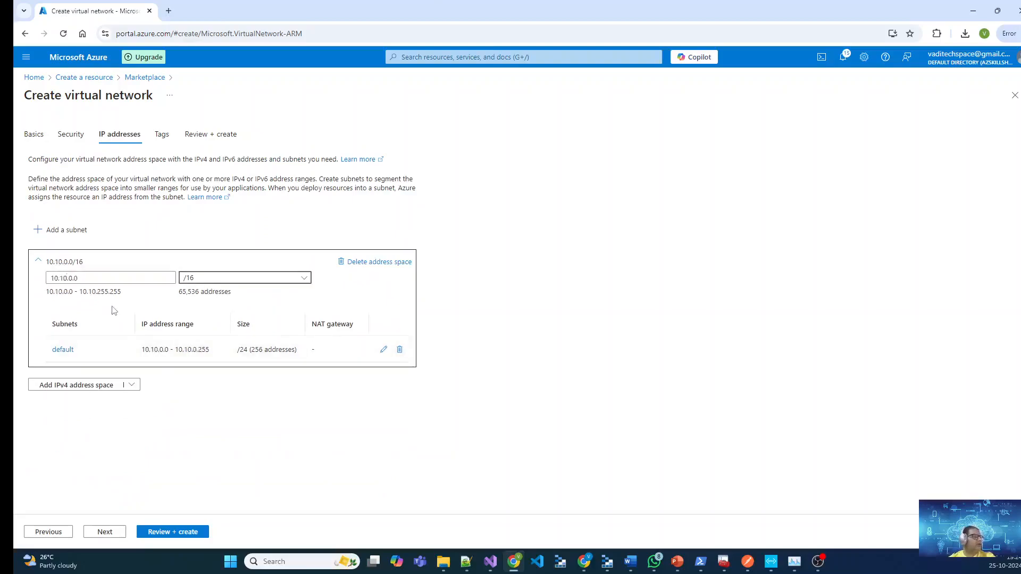
{"action": "left_click", "coordinate": [104, 532]}
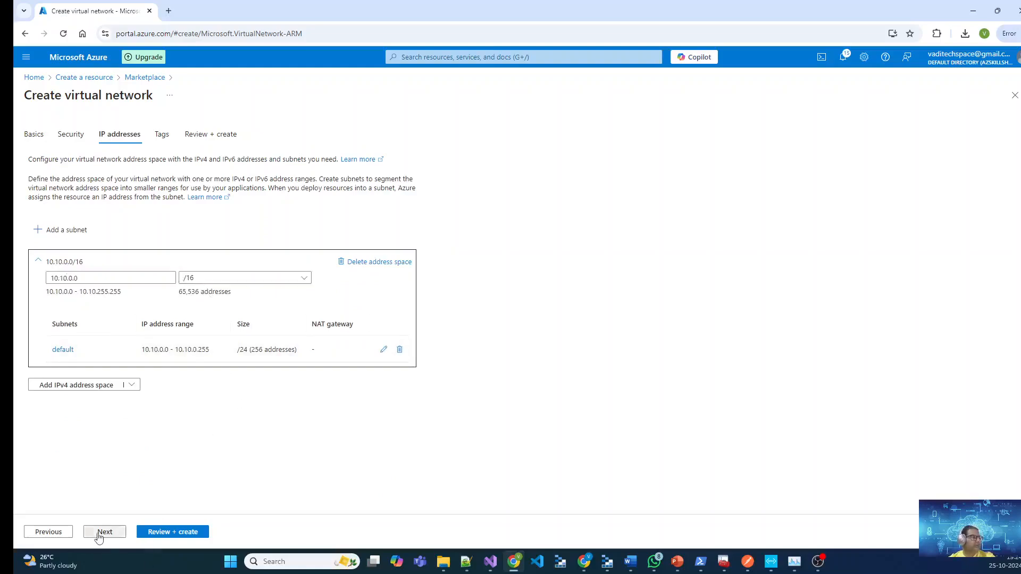
{"action": "left_click", "coordinate": [109, 534]}
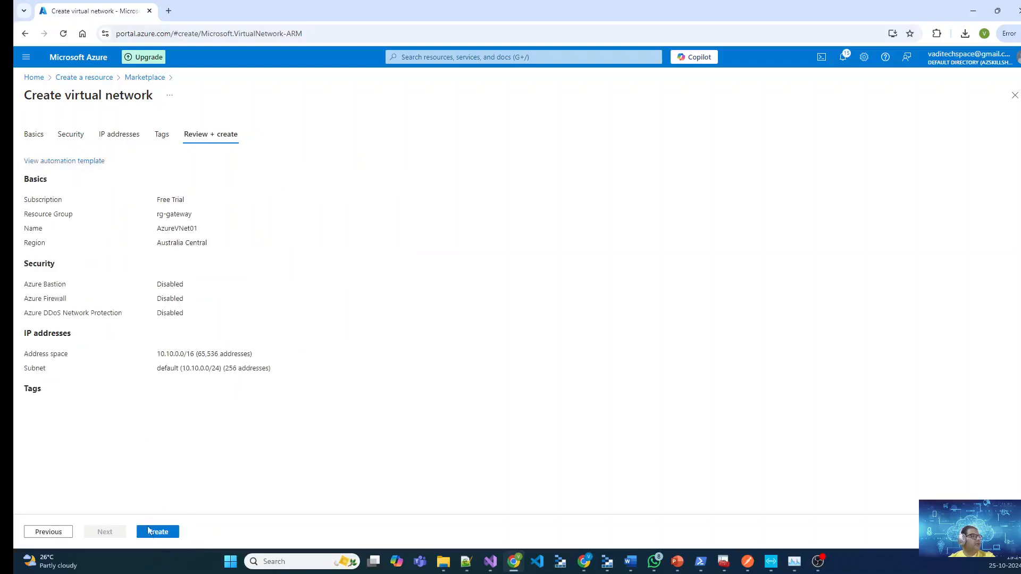
{"action": "left_click", "coordinate": [158, 532]}
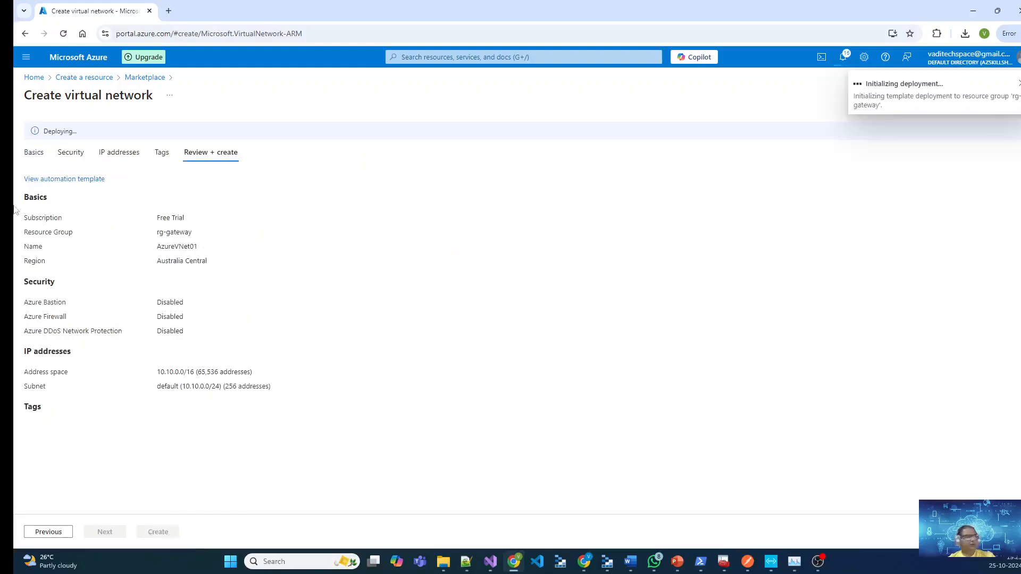
Open the portal home in a second browser tab and start creating a virtual network gateway there.
{"action": "middle_click", "coordinate": [39, 81]}
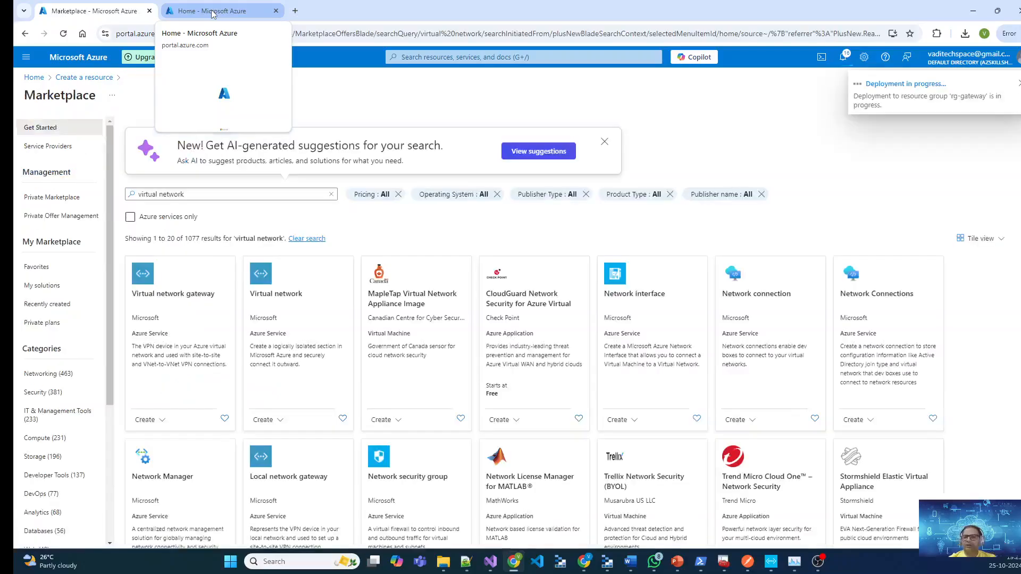
{"action": "left_click", "coordinate": [211, 12]}
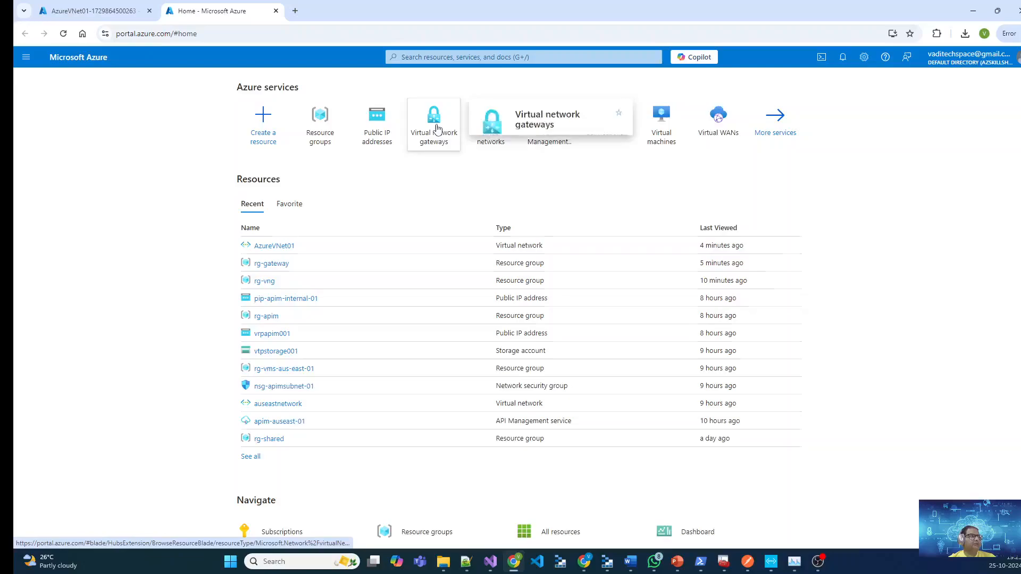
{"action": "left_click", "coordinate": [436, 129]}
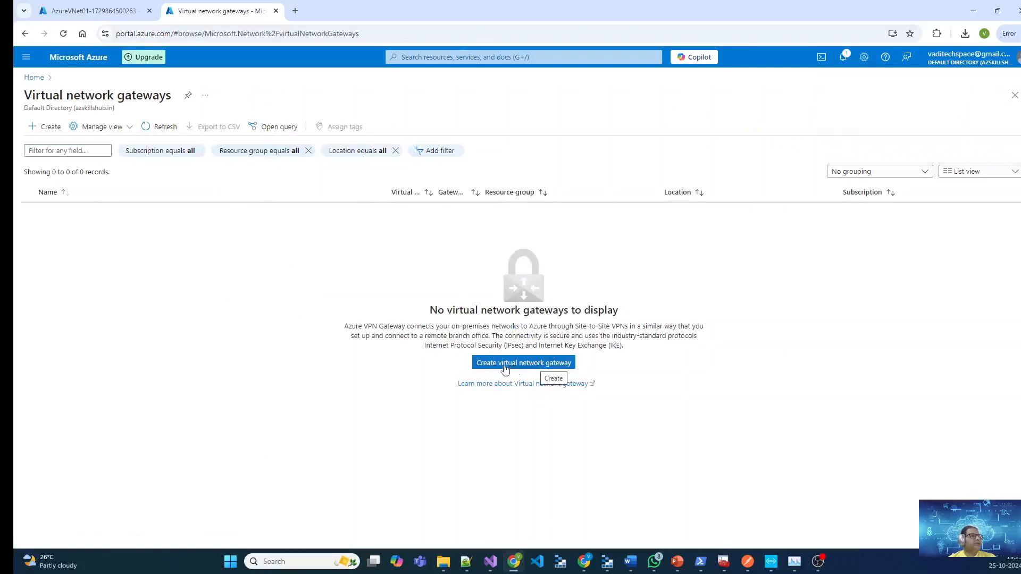
{"action": "left_click", "coordinate": [528, 365]}
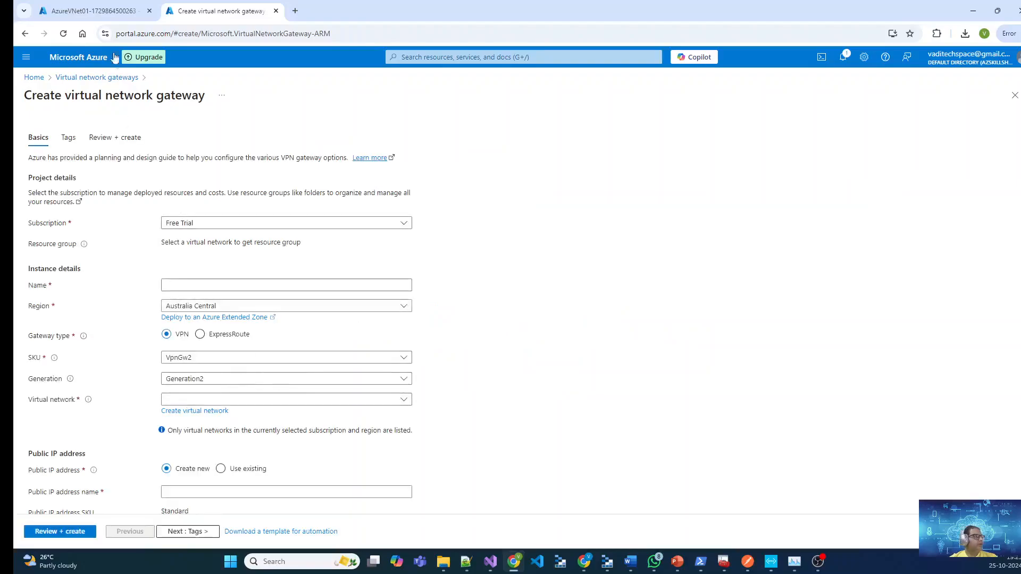
{"action": "left_click", "coordinate": [88, 6]}
{"action": "mouse_move", "coordinate": [241, 280]}
{"action": "left_click", "coordinate": [229, 10]}
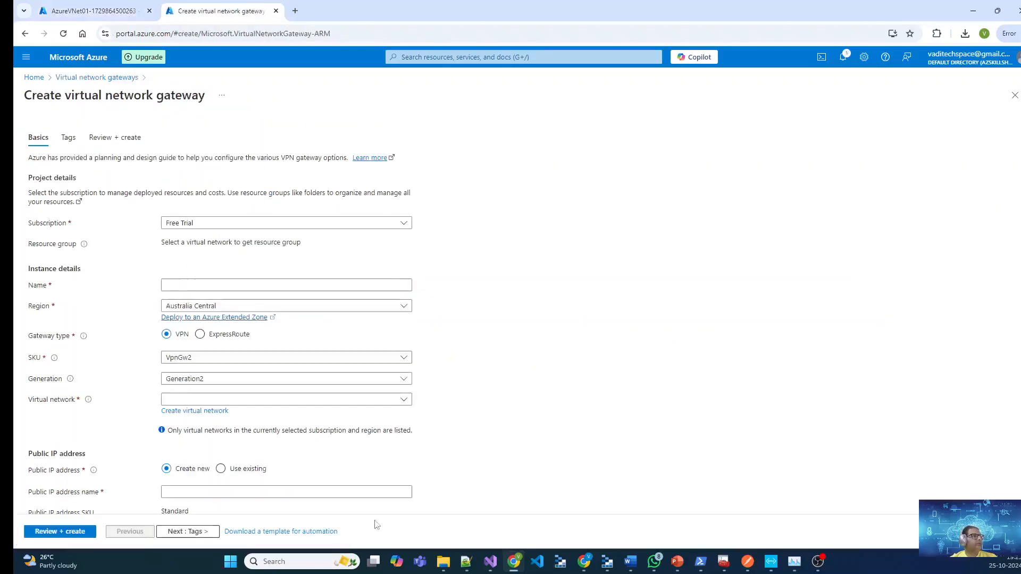
Add a gateway subnet to the deployed AzureVNet01 network, keeping the starting address 10.10.1.0 and size /24.
{"action": "left_click", "coordinate": [93, 10]}
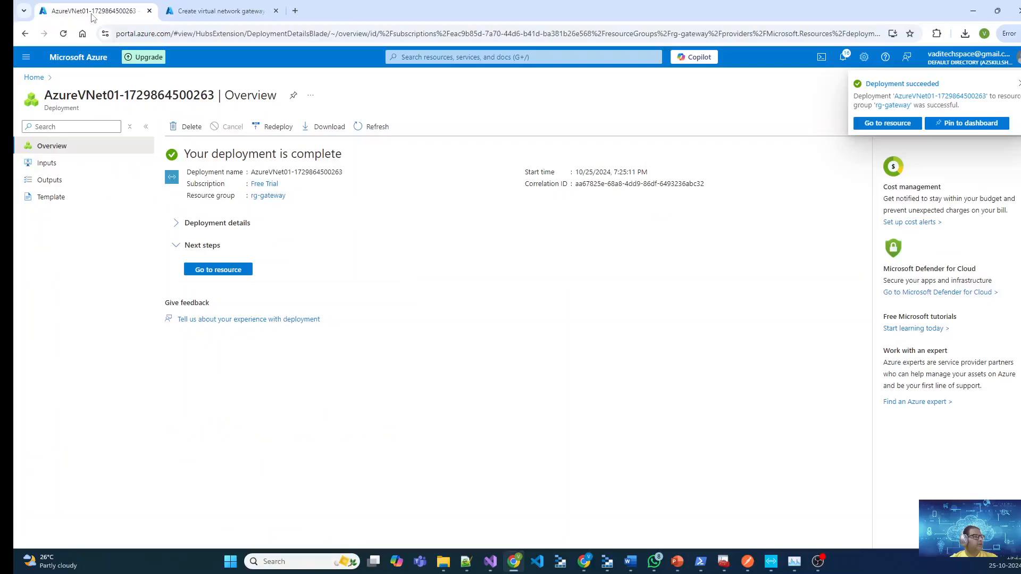
{"action": "left_click", "coordinate": [216, 270]}
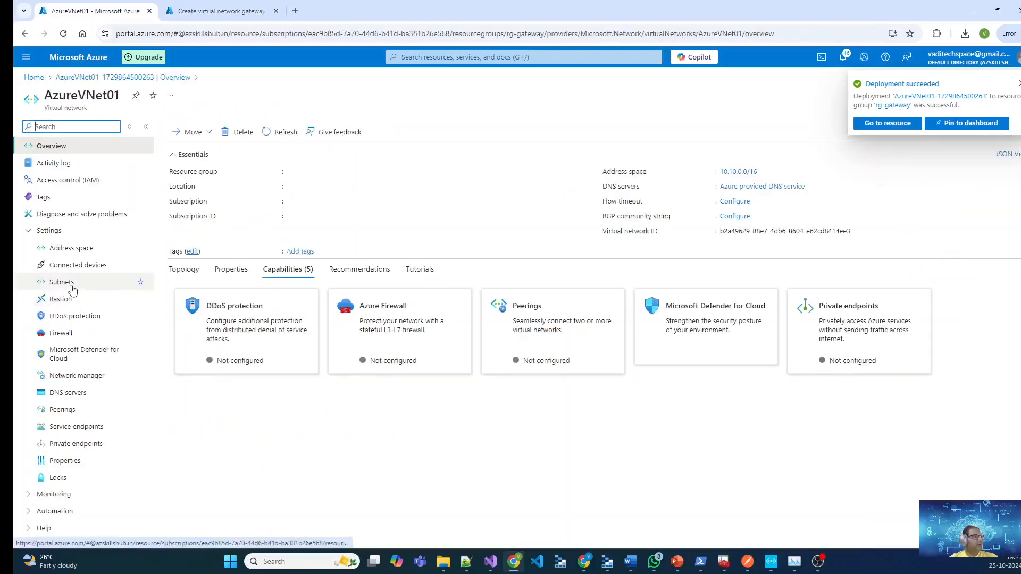
{"action": "left_click", "coordinate": [74, 287]}
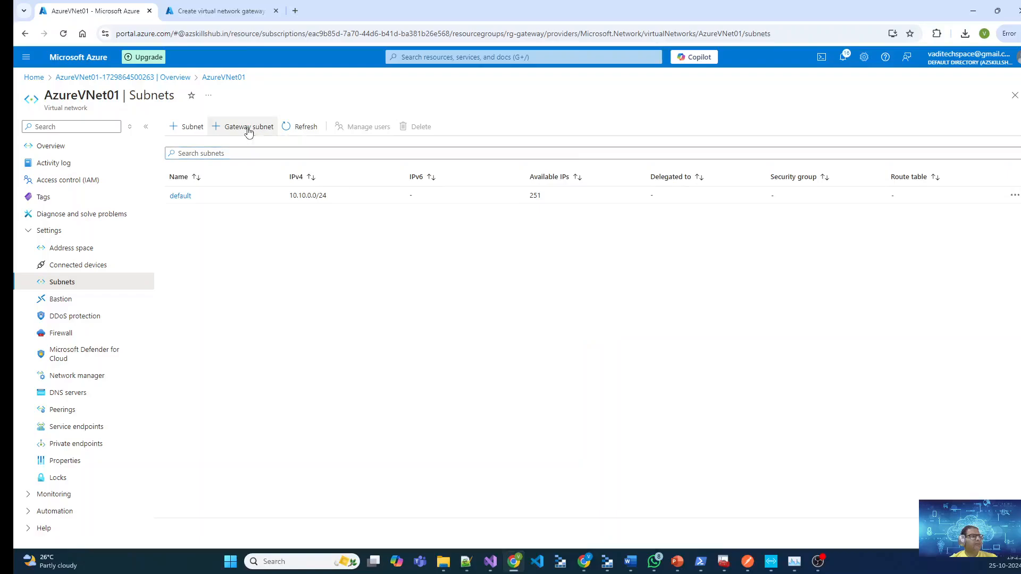
{"action": "left_click", "coordinate": [248, 128]}
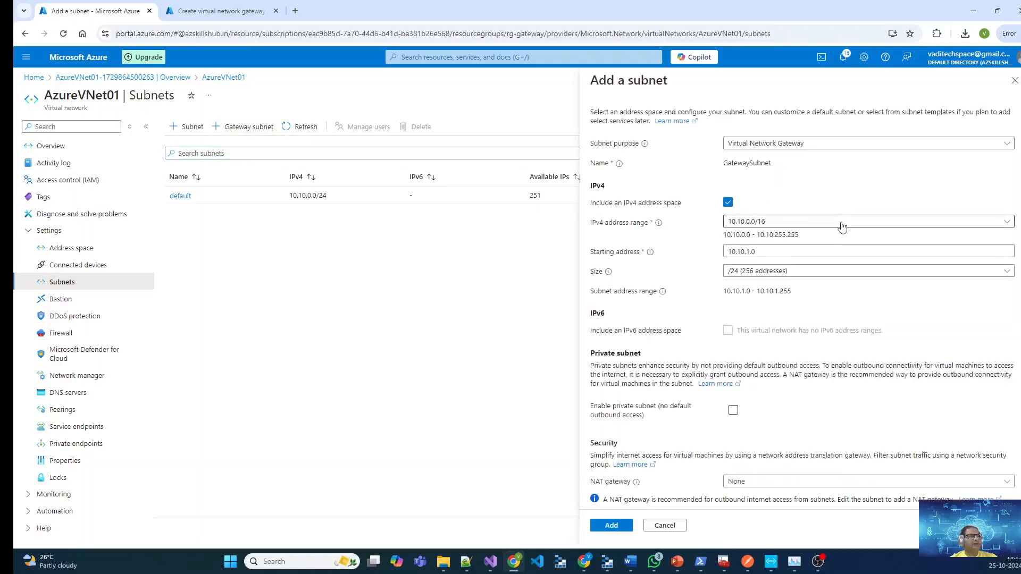
{"action": "scroll", "coordinate": [842, 227], "scroll_direction": "down", "scroll_amount": 4}
{"action": "left_click", "coordinate": [609, 526]}
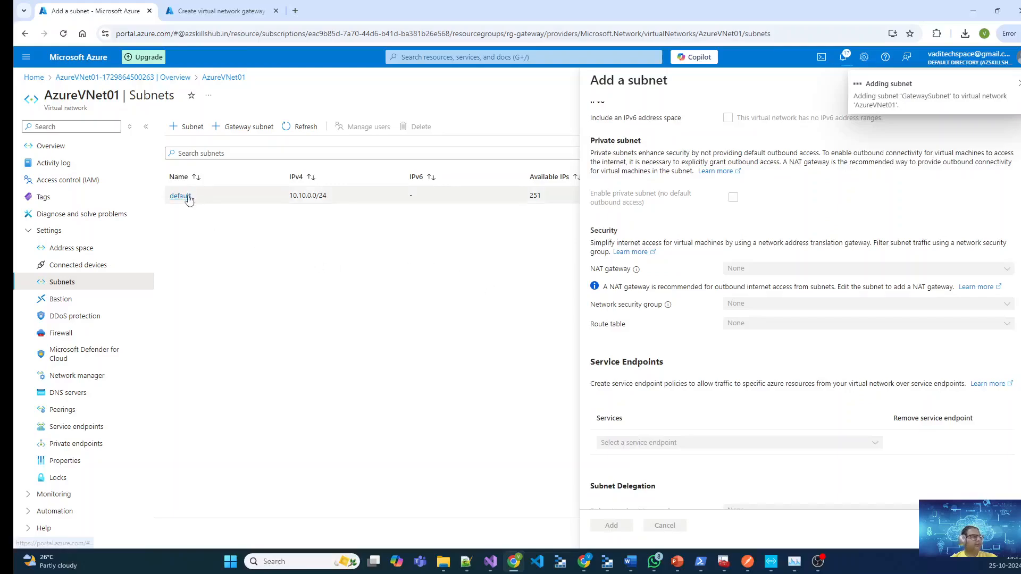
Return to the virtual network gateway form and name the gateway vng-gateway-01.
{"action": "left_click", "coordinate": [215, 13]}
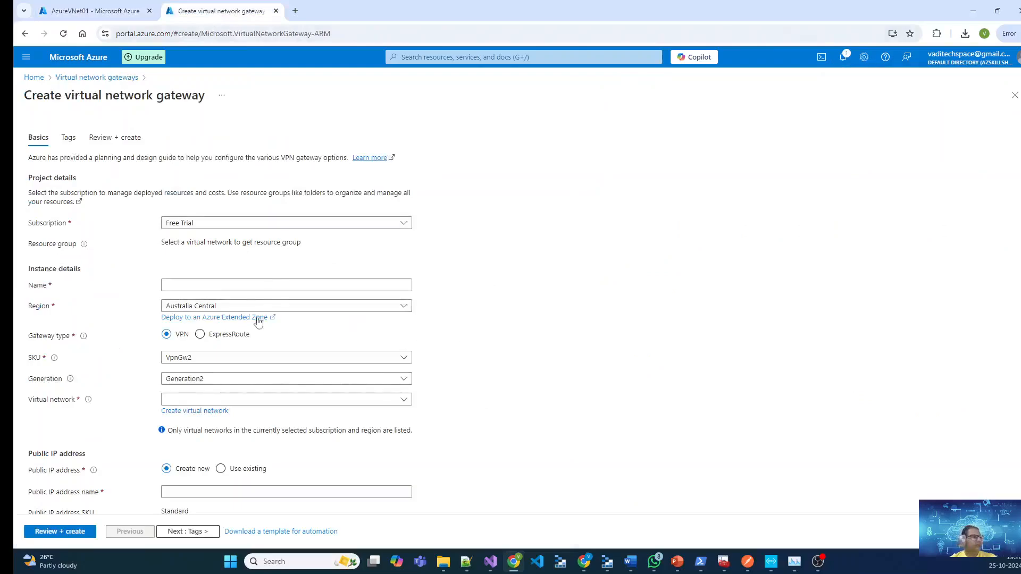
{"action": "left_click", "coordinate": [393, 285]}
{"action": "type", "text": "vng-gat"}
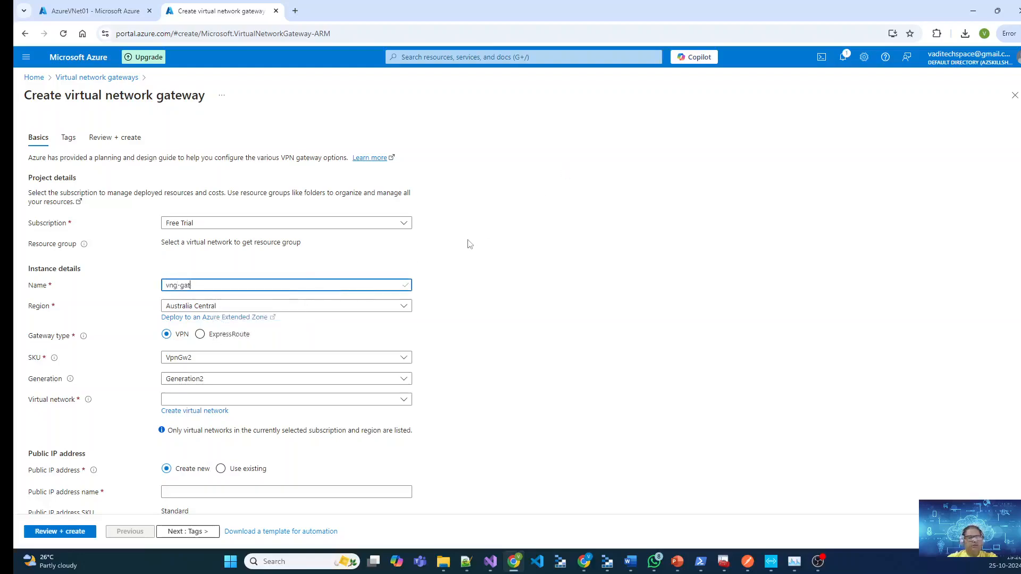
{"action": "type", "text": "eway-91"}
{"action": "key", "text": "Tab"}
{"action": "key", "text": "shift+Tab"}
{"action": "key", "text": "Right"}
{"action": "key", "text": "shift+Left"}
{"action": "key", "text": "shift+Left"}
{"action": "type", "text": "0"}
{"action": "key", "text": "Tab"}
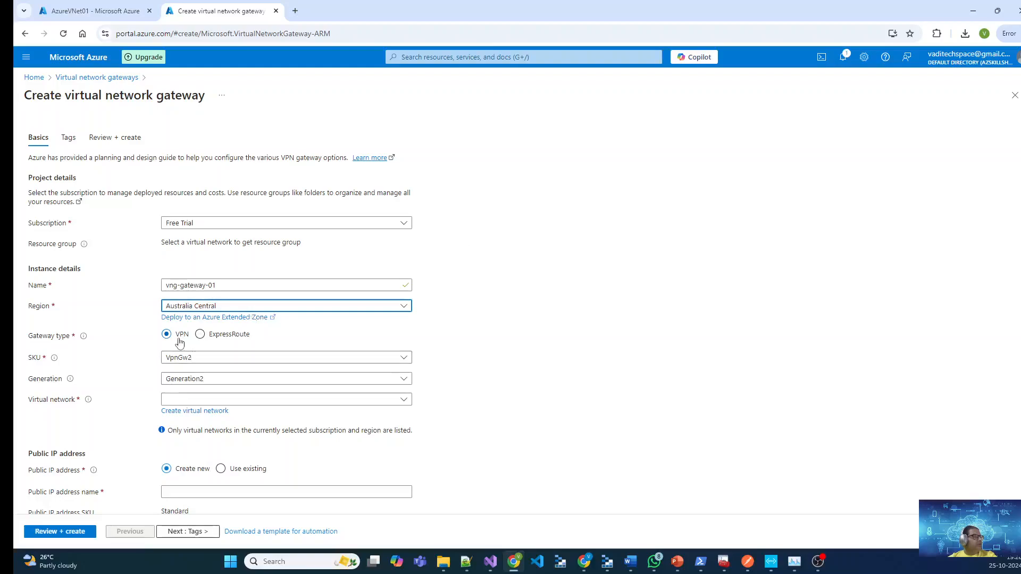
Set the gateway's SKU to VpnGw1 and assign it to the virtual network AzureVNet01.
{"action": "left_click", "coordinate": [215, 358]}
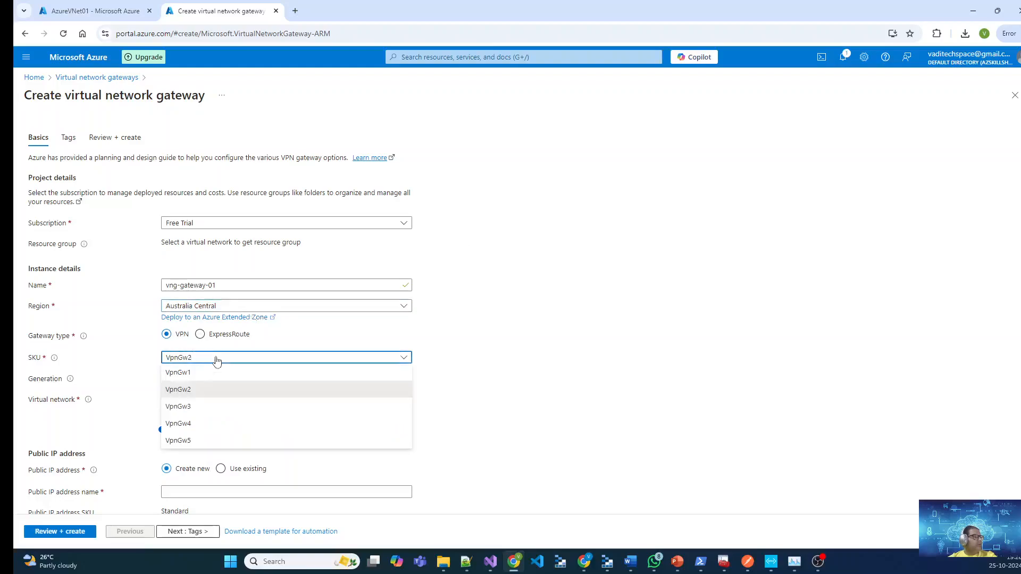
{"action": "left_click", "coordinate": [202, 374]}
{"action": "scroll", "coordinate": [646, 404], "scroll_direction": "down", "scroll_amount": 3}
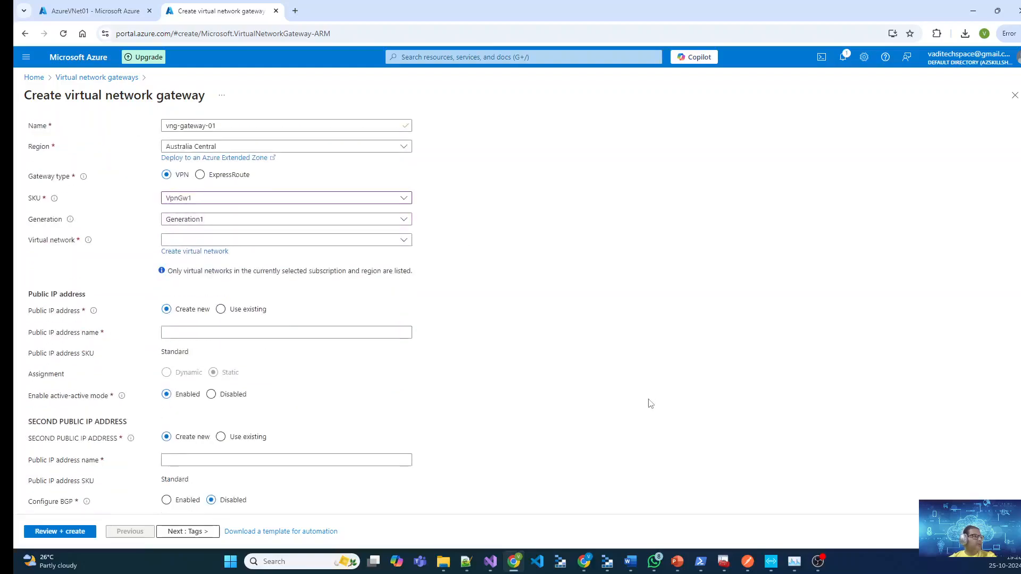
{"action": "left_click", "coordinate": [311, 240]}
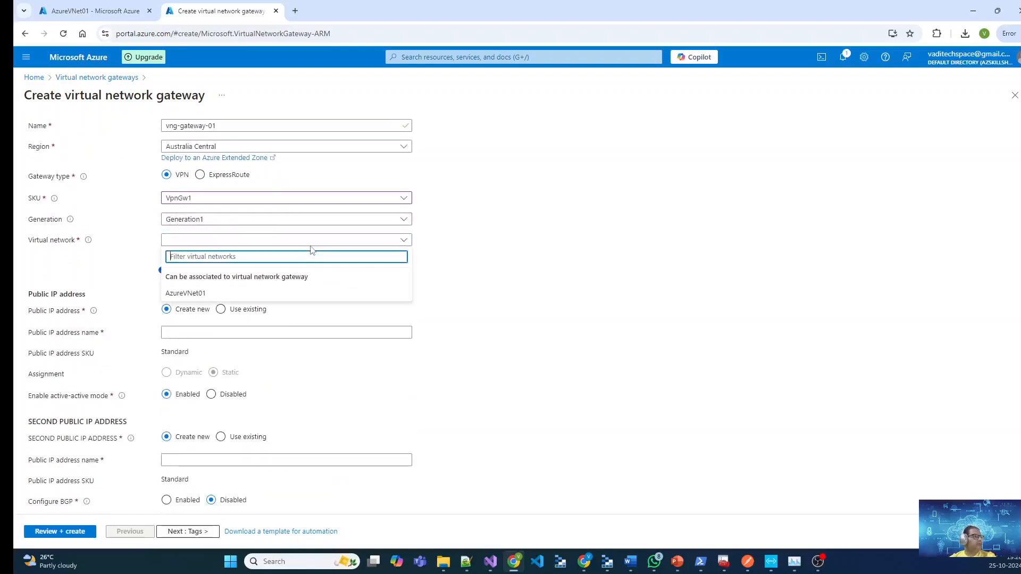
{"action": "left_click", "coordinate": [229, 296]}
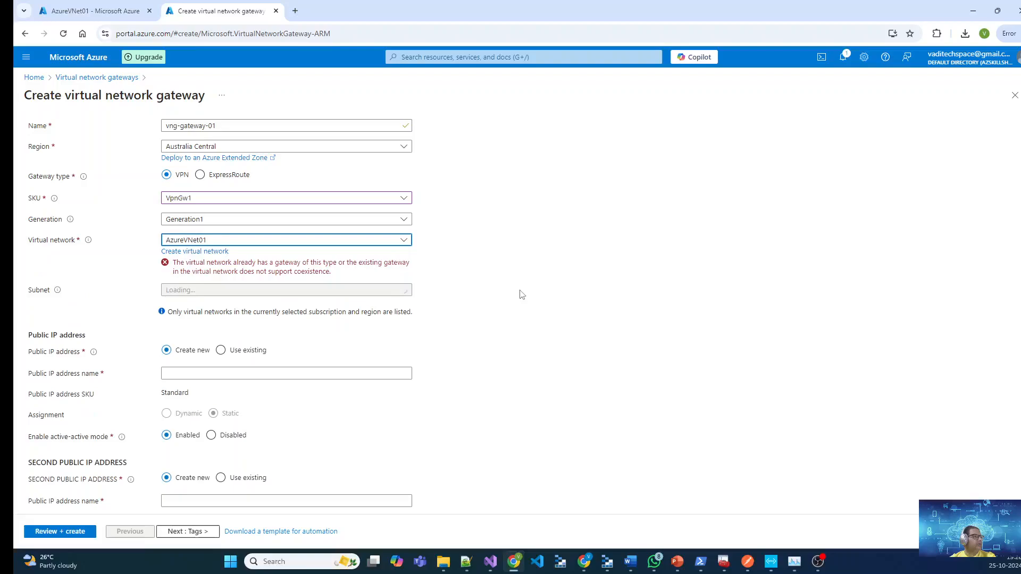
{"action": "scroll", "coordinate": [500, 266], "scroll_direction": "up", "scroll_amount": 3}
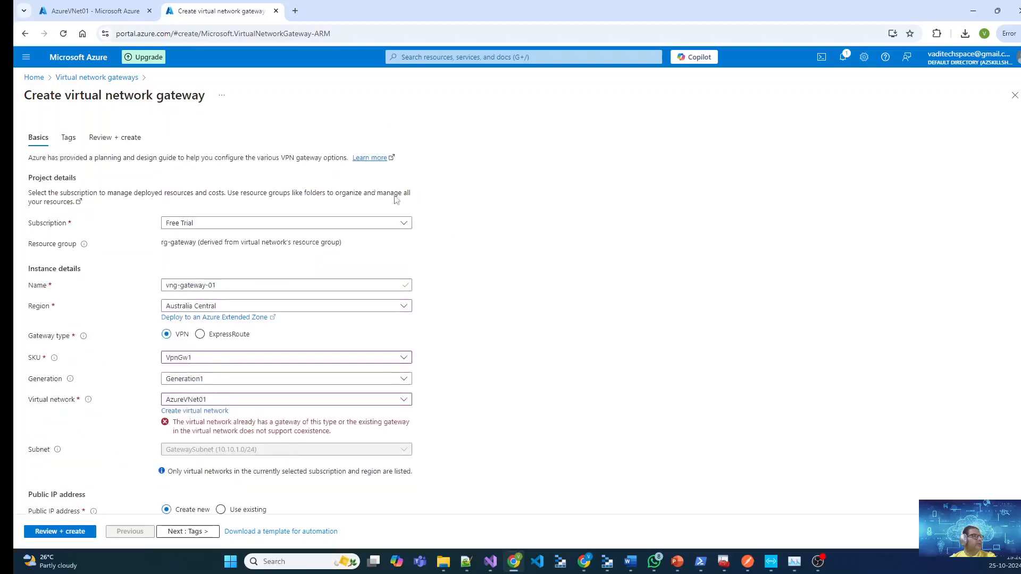
Copy the gateway name vng-gateway-01 and reload the creation form, discarding the unsaved edits.
{"action": "left_click", "coordinate": [108, 80]}
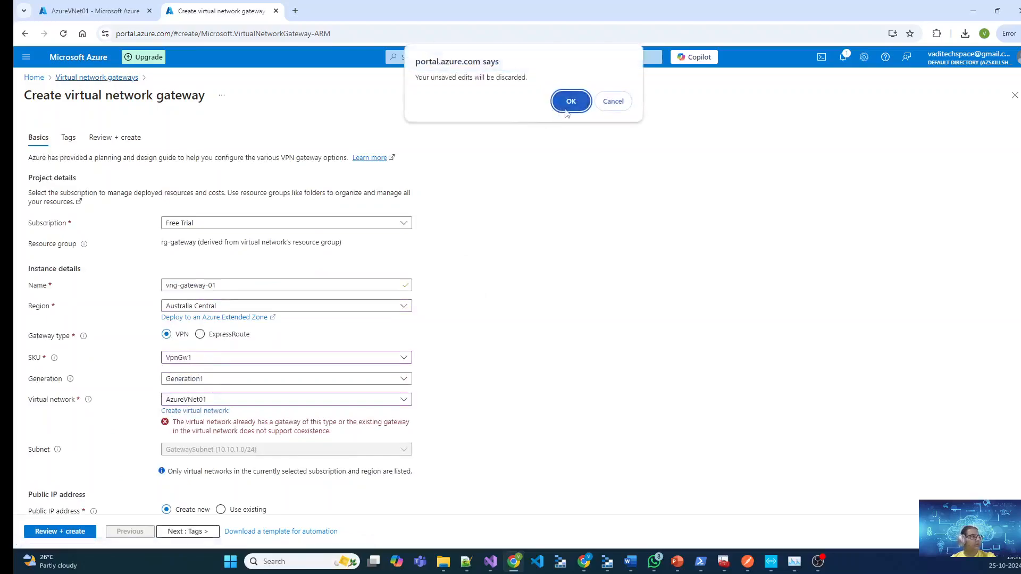
{"action": "left_click", "coordinate": [613, 101]}
{"action": "triple_click", "coordinate": [266, 284]}
{"action": "key", "text": "ctrl+c"}
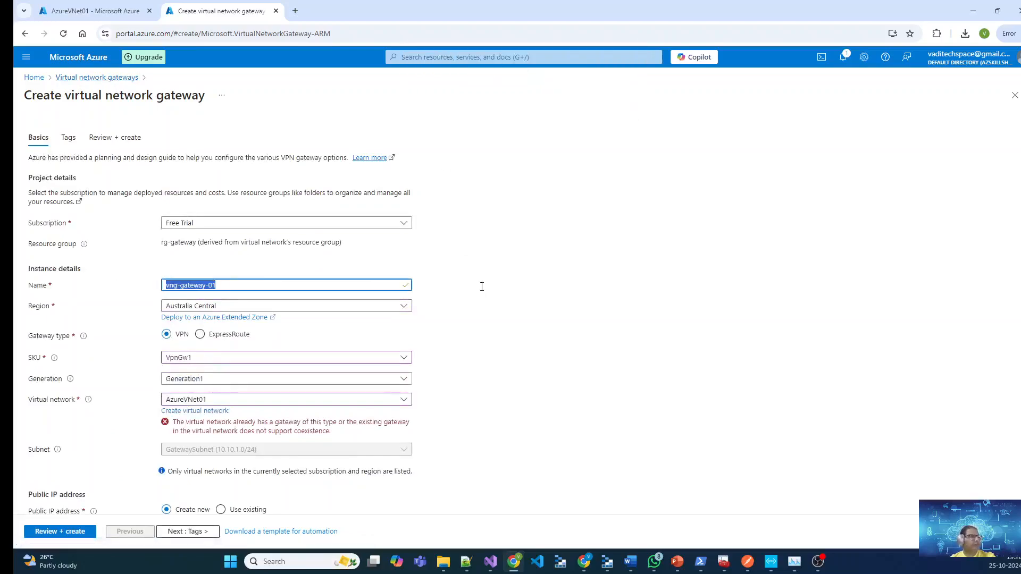
{"action": "key", "text": "ctrl+l"}
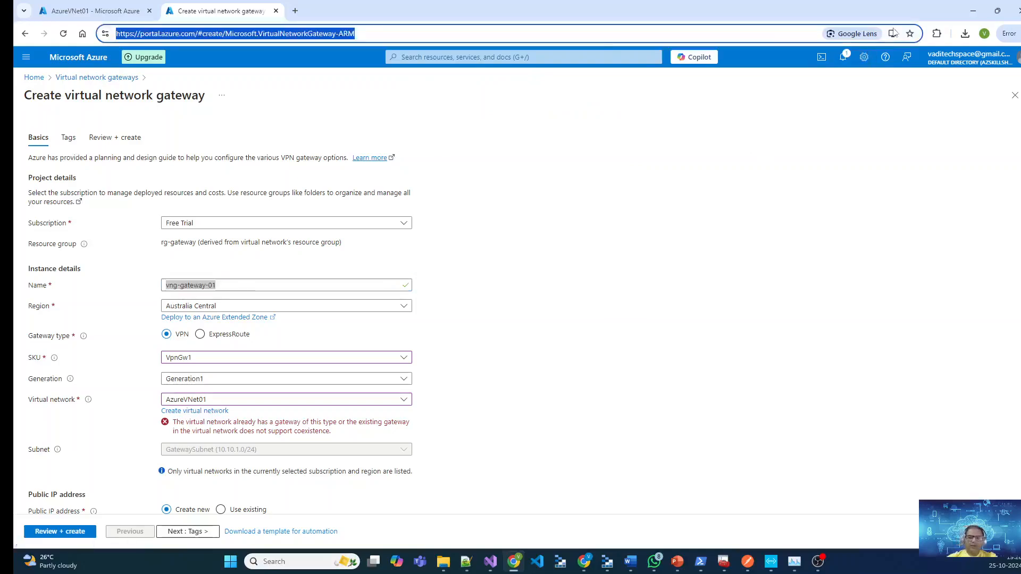
{"action": "key", "text": "Return"}
{"action": "left_click", "coordinate": [569, 102]}
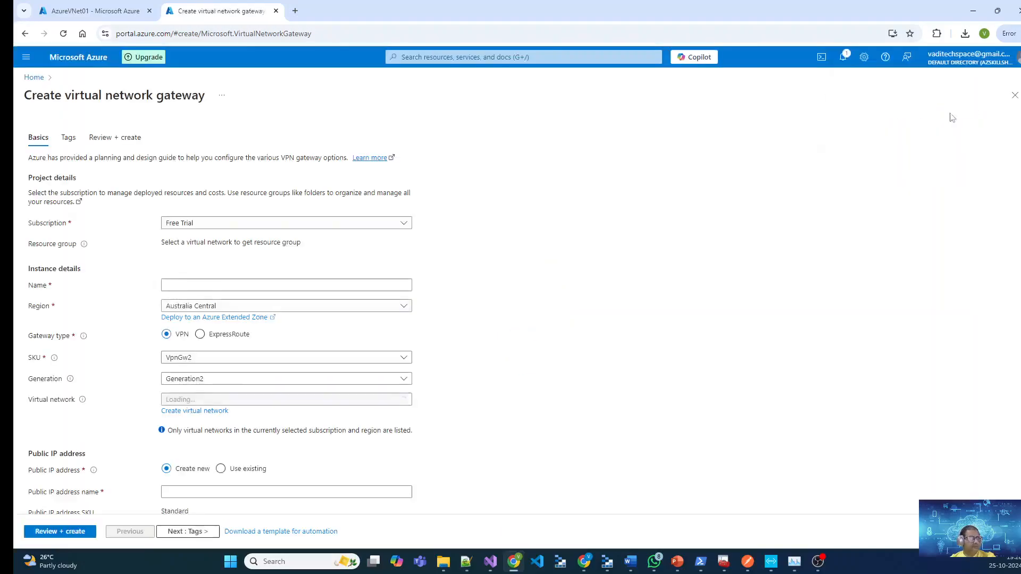
Name the gateway vng-gateway-01 in the reloaded form by pasting the copied name.
{"action": "left_click", "coordinate": [207, 286]}
{"action": "key", "text": "ctrl+v"}
{"action": "left_click", "coordinate": [465, 331]}
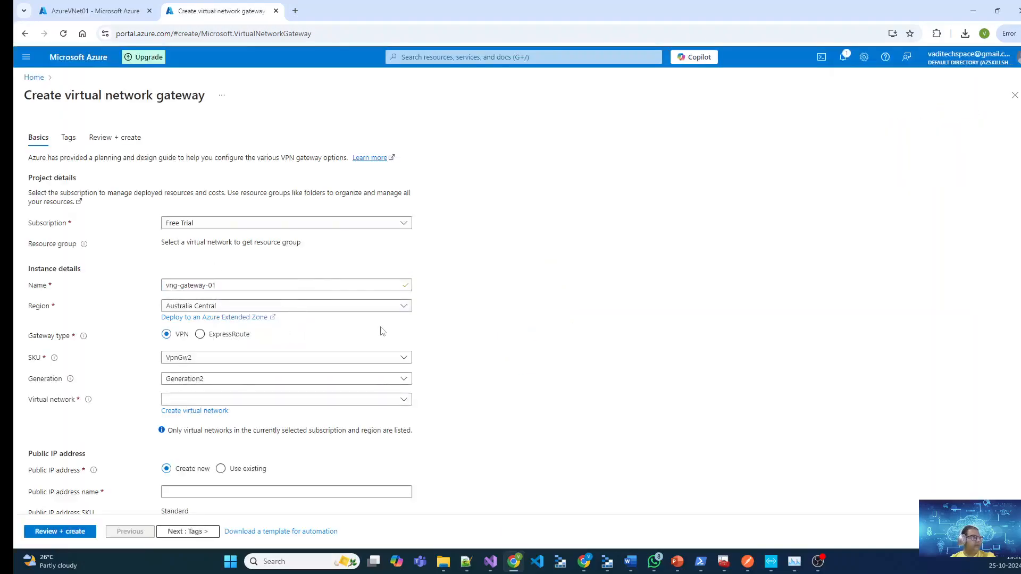
Set the gateway's SKU to VpnGw1 and select AzureVNet01 as its virtual network in the reloaded form.
{"action": "left_click", "coordinate": [320, 359]}
{"action": "left_click", "coordinate": [213, 372]}
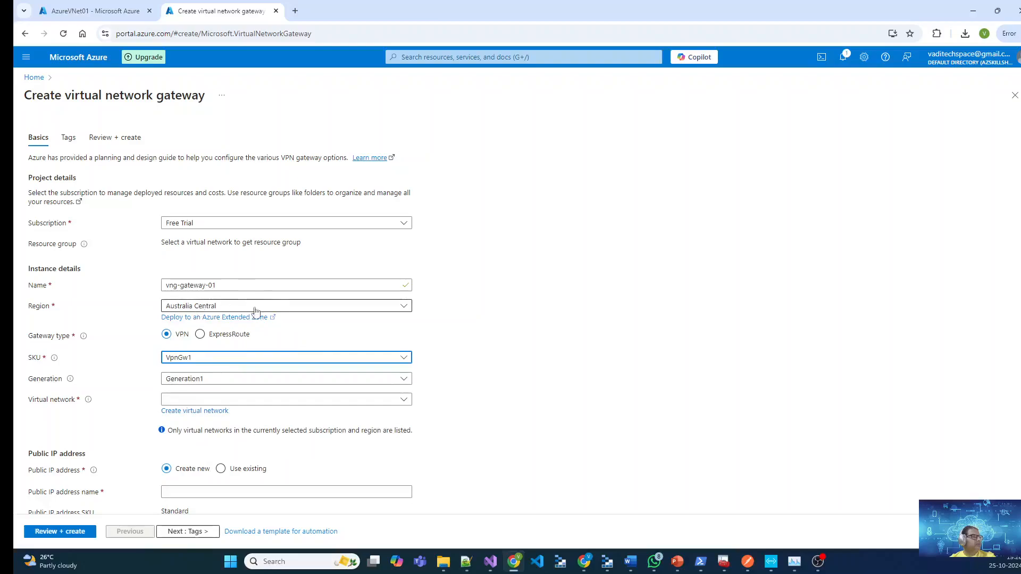
{"action": "scroll", "coordinate": [643, 366], "scroll_direction": "down", "scroll_amount": 4}
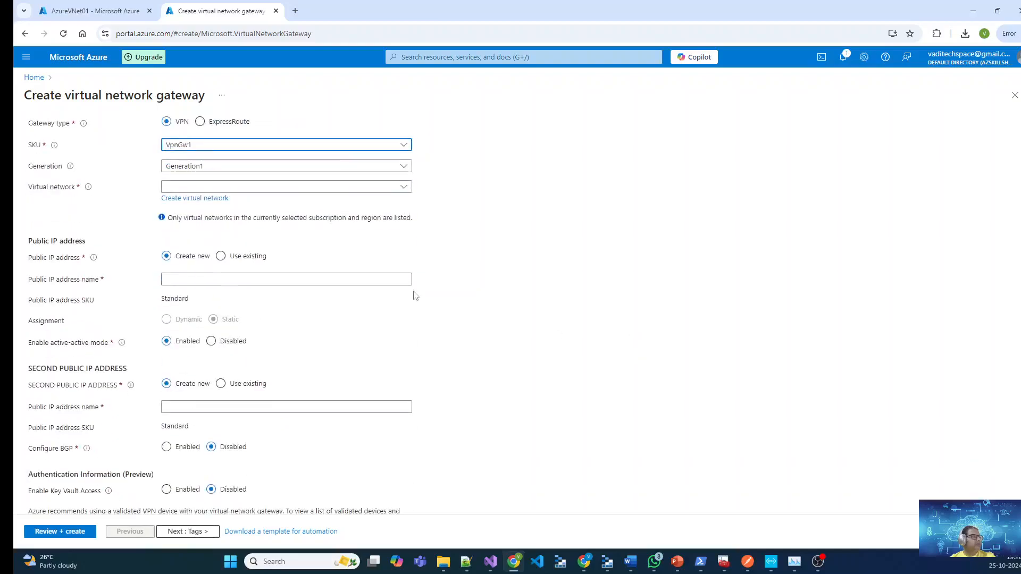
{"action": "left_click", "coordinate": [291, 188]}
{"action": "left_click", "coordinate": [213, 242]}
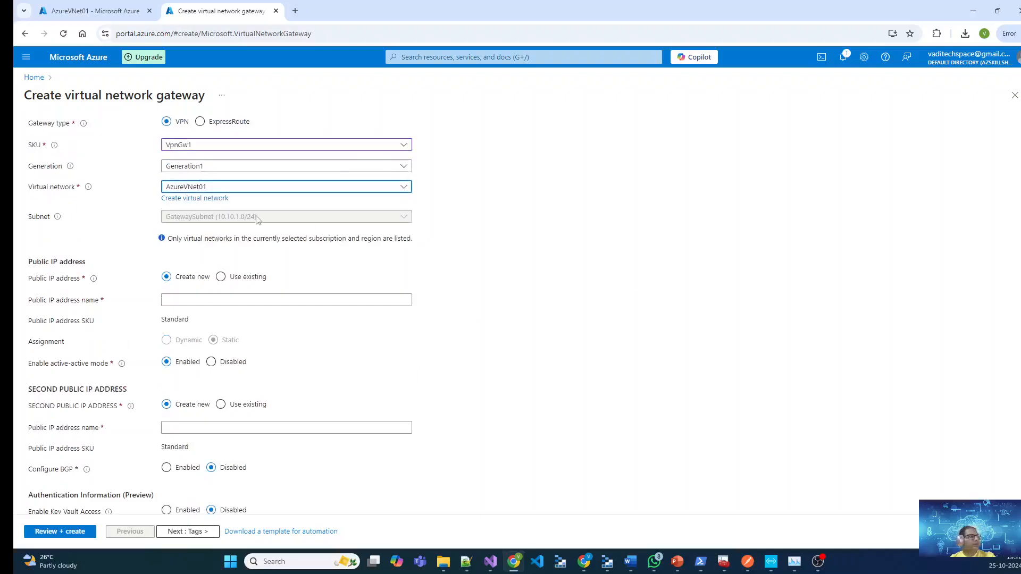
{"action": "left_click_drag", "start_coordinate": [257, 220], "coordinate": [169, 220]}
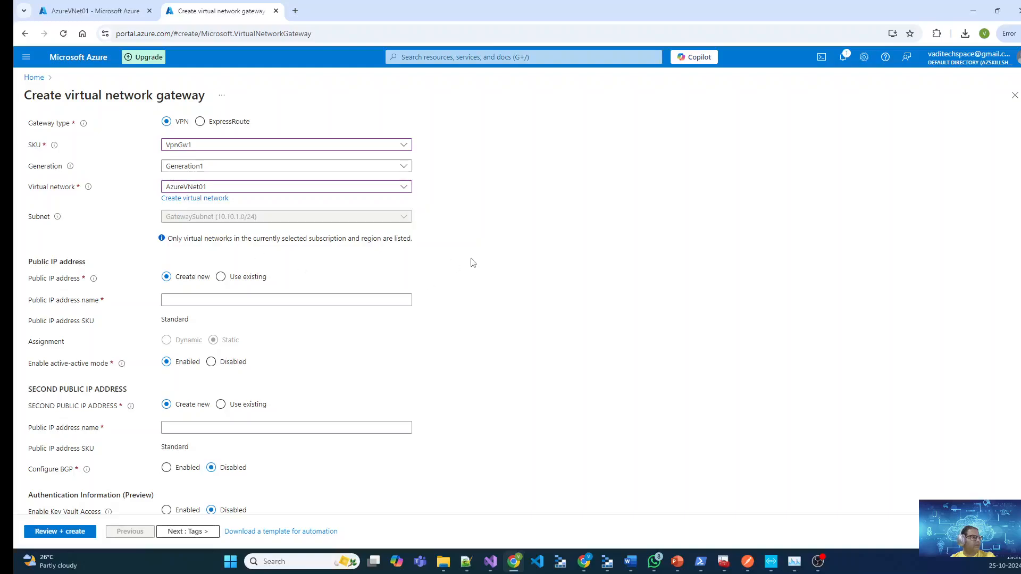
Give the gateway a new public IP address named pip-vng-01 and disable active-active mode.
{"action": "scroll", "coordinate": [470, 263], "scroll_direction": "down", "scroll_amount": 1}
{"action": "left_click", "coordinate": [213, 248]}
{"action": "type", "text": "pip-"}
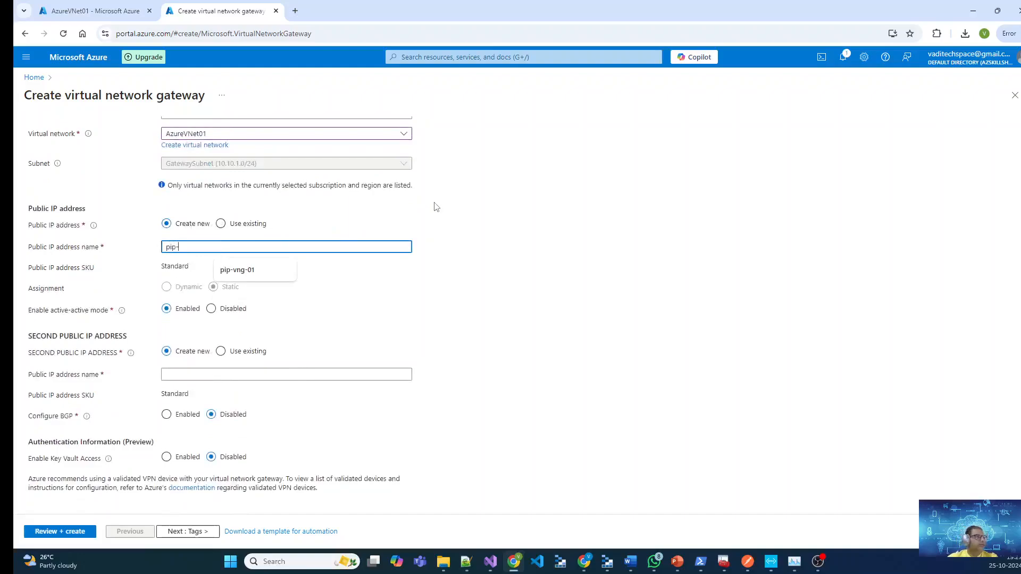
{"action": "type", "text": "vng-01"}
{"action": "key", "text": "Tab"}
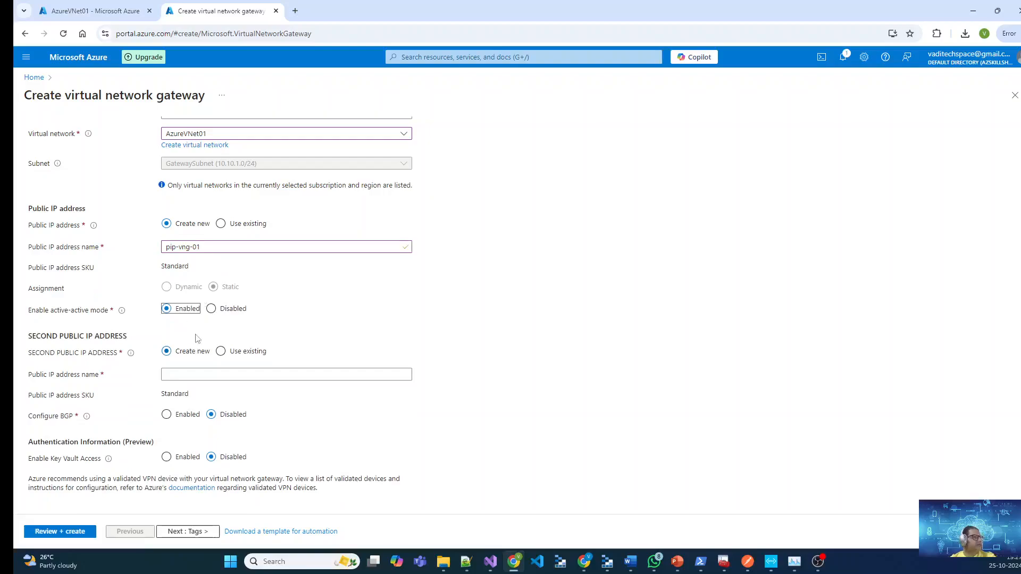
{"action": "left_click", "coordinate": [211, 309]}
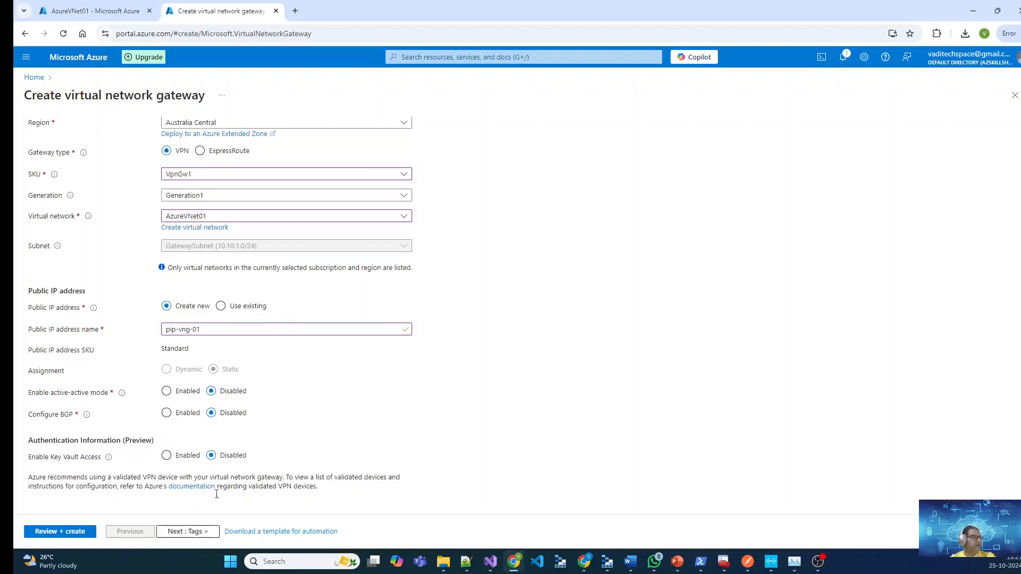
Recheck the gateway's basic settings, including region, gateway type, virtual network and public IP address.
{"action": "left_click", "coordinate": [191, 532]}
{"action": "left_click", "coordinate": [139, 535]}
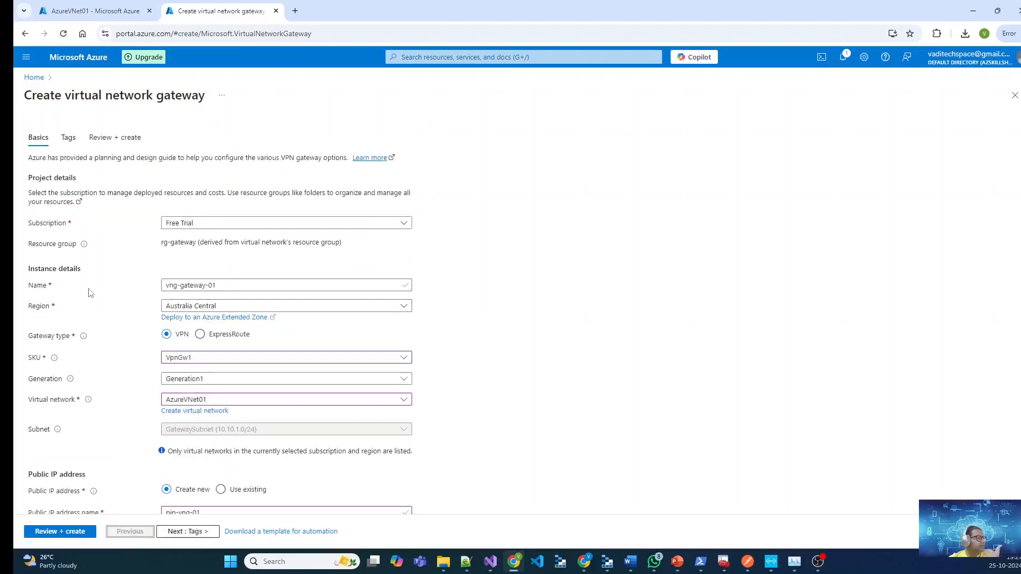
{"action": "left_click_drag", "start_coordinate": [74, 310], "coordinate": [49, 333]}
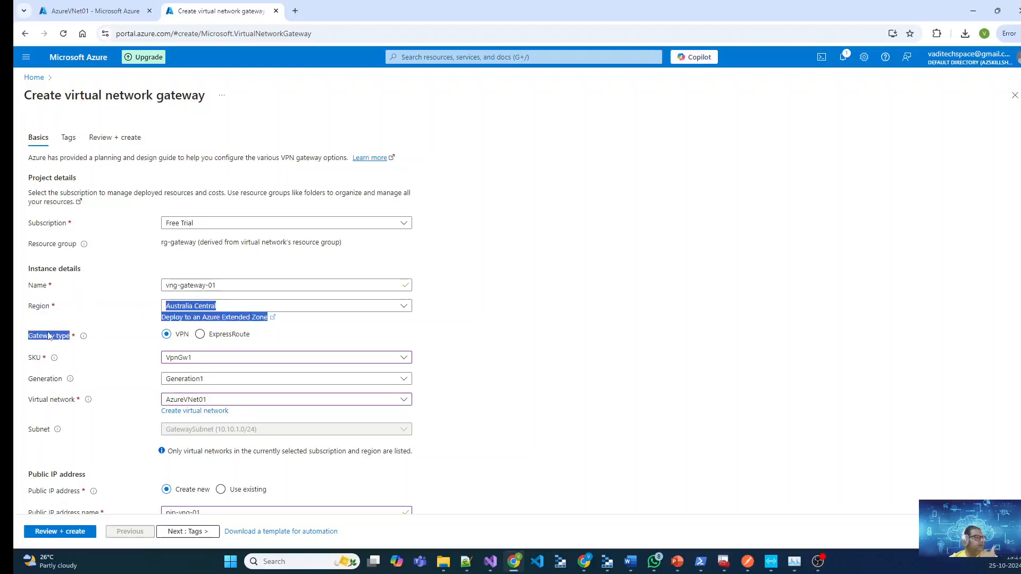
{"action": "left_click", "coordinate": [96, 371]}
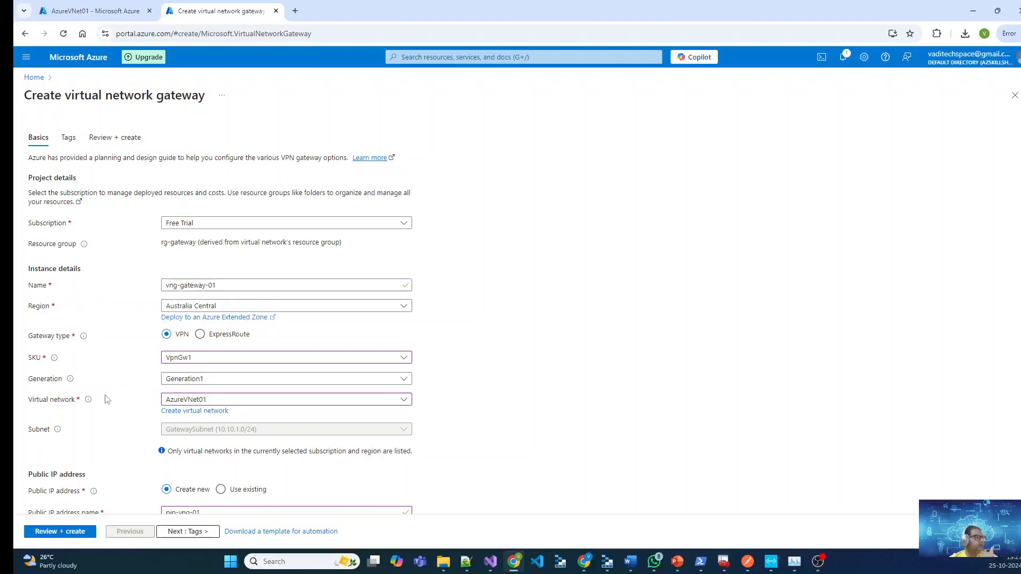
{"action": "left_click_drag", "start_coordinate": [101, 393], "coordinate": [84, 405]}
{"action": "left_click", "coordinate": [113, 413]}
{"action": "scroll", "coordinate": [528, 465], "scroll_direction": "down", "scroll_amount": 3}
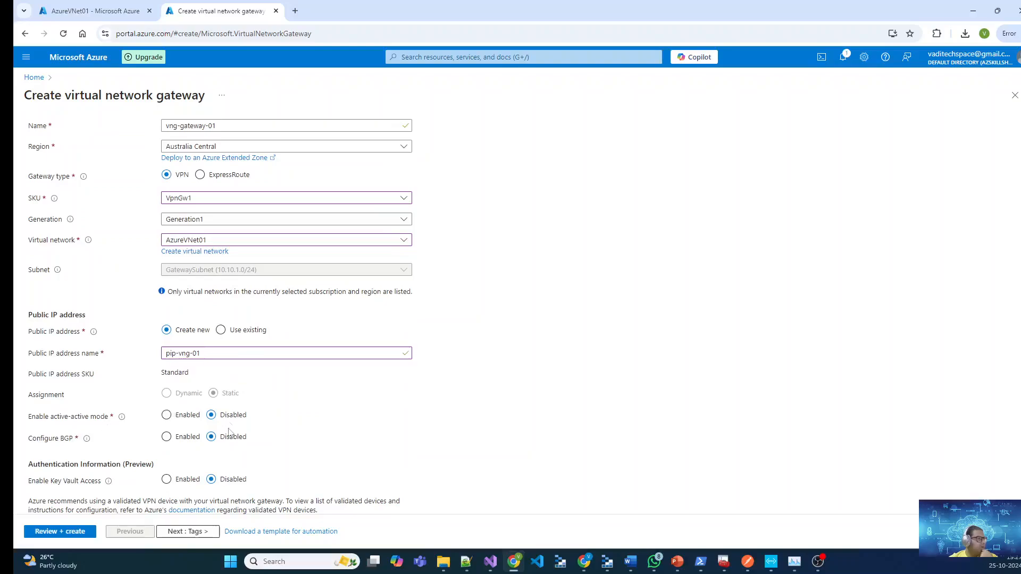
Skip the tags, validate the gateway configuration and submit its creation.
{"action": "left_click", "coordinate": [183, 533]}
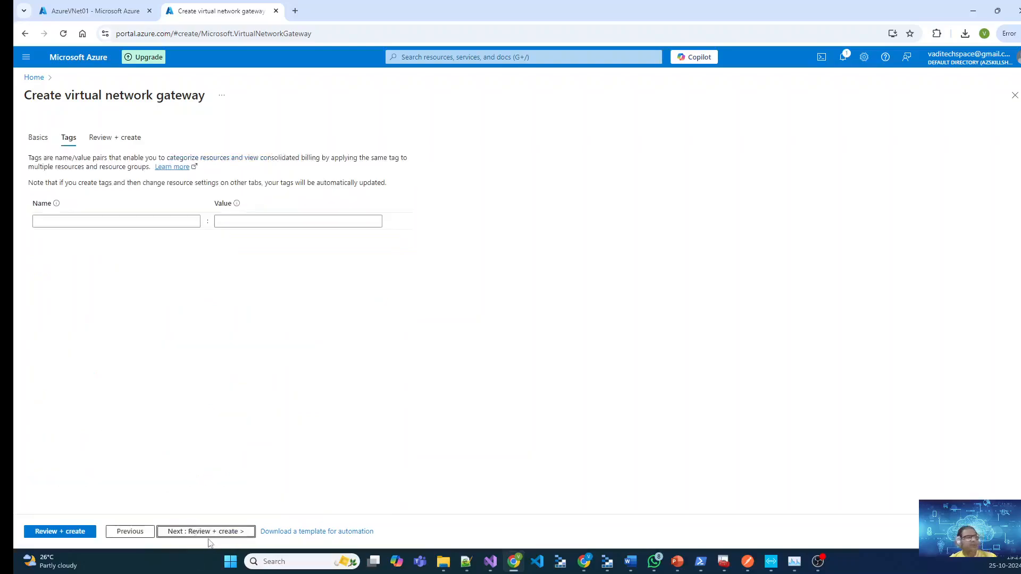
{"action": "left_click", "coordinate": [209, 535]}
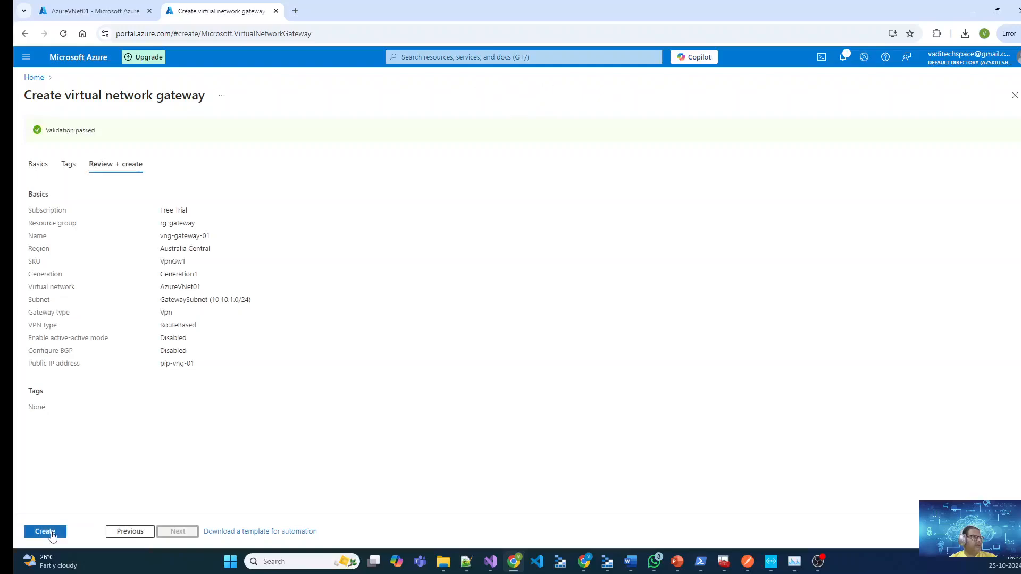
{"action": "left_click", "coordinate": [47, 532]}
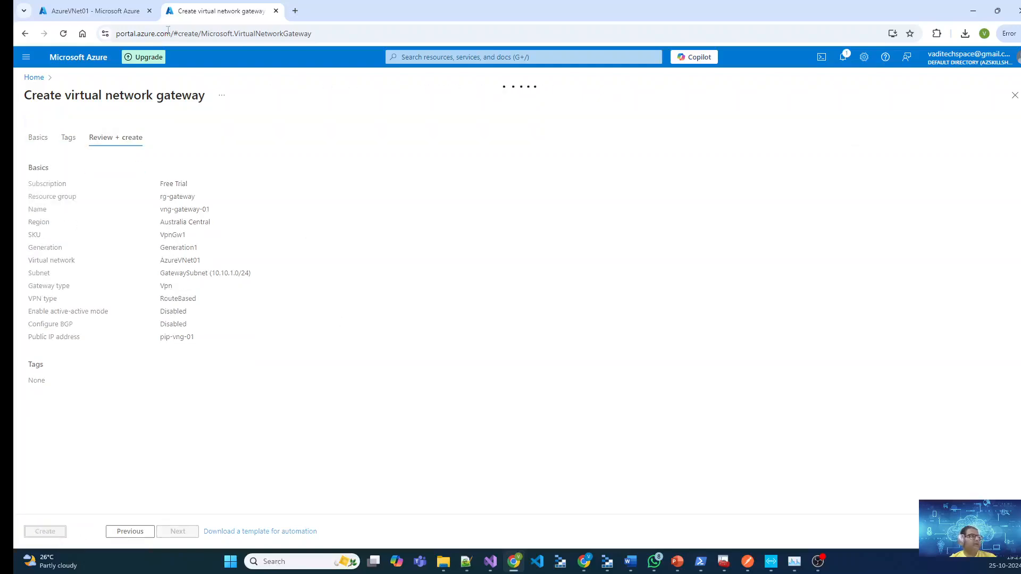
Return to the browser tab showing AzureVNet01 and start creating a new virtual machine from the portal home.
{"action": "mouse_move", "coordinate": [85, 10]}
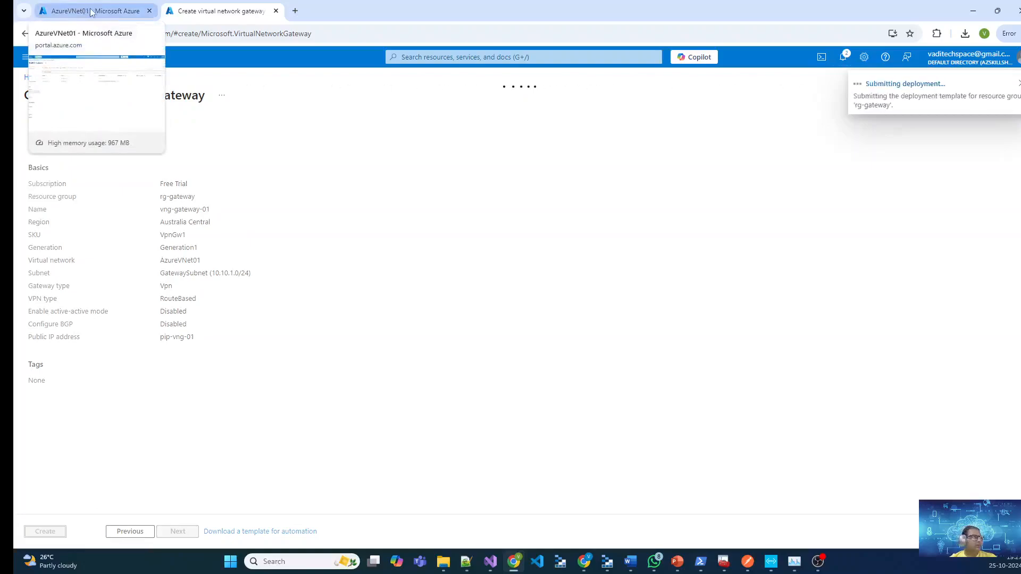
{"action": "left_click", "coordinate": [91, 13]}
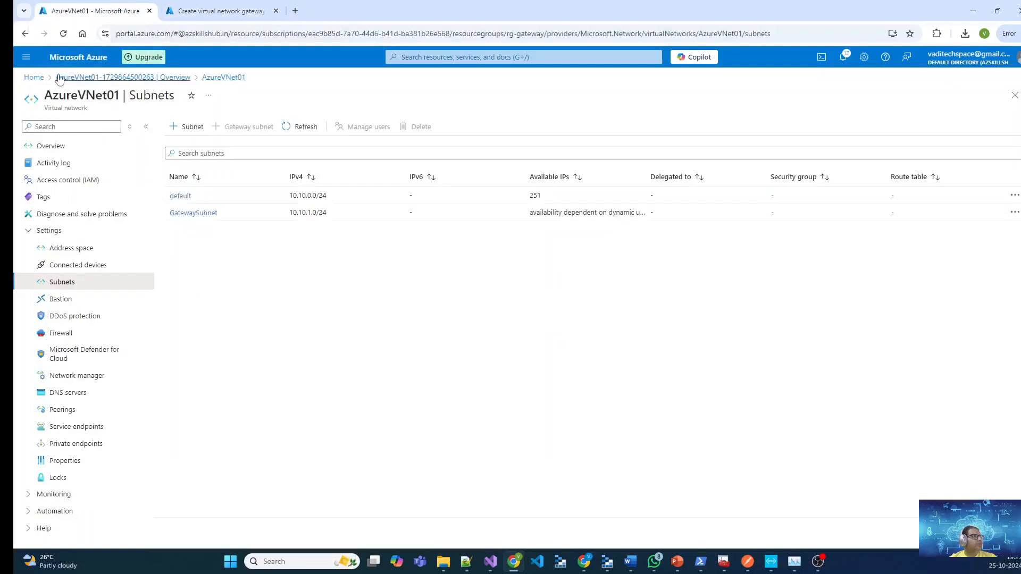
{"action": "left_click", "coordinate": [34, 77]}
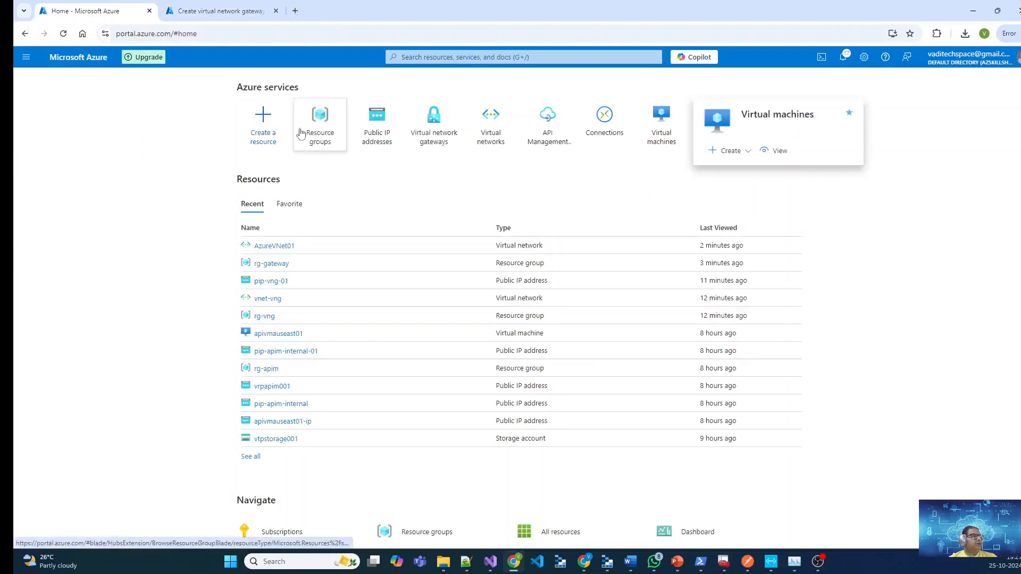
{"action": "left_click", "coordinate": [258, 127]}
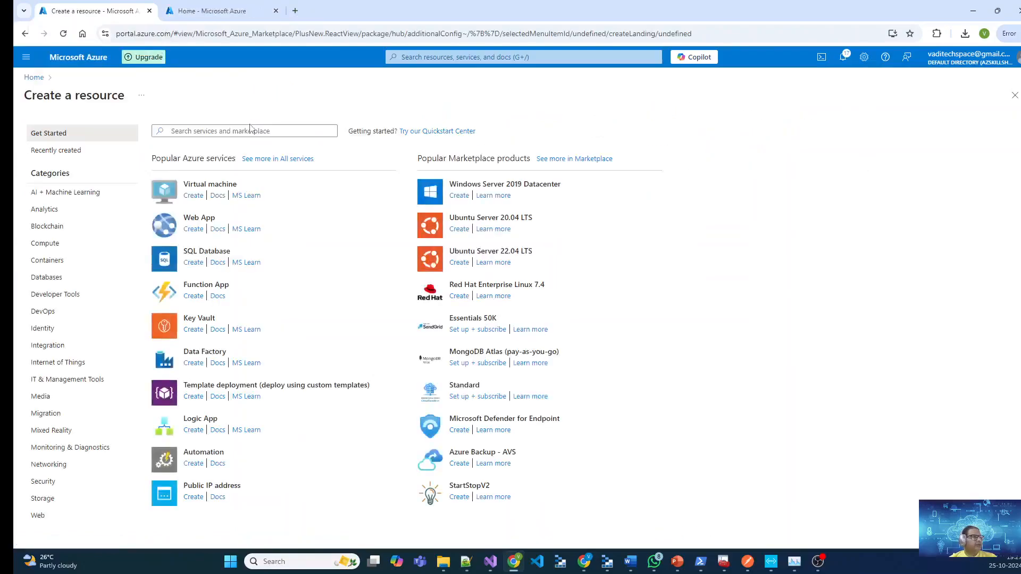
{"action": "left_click", "coordinate": [194, 197]}
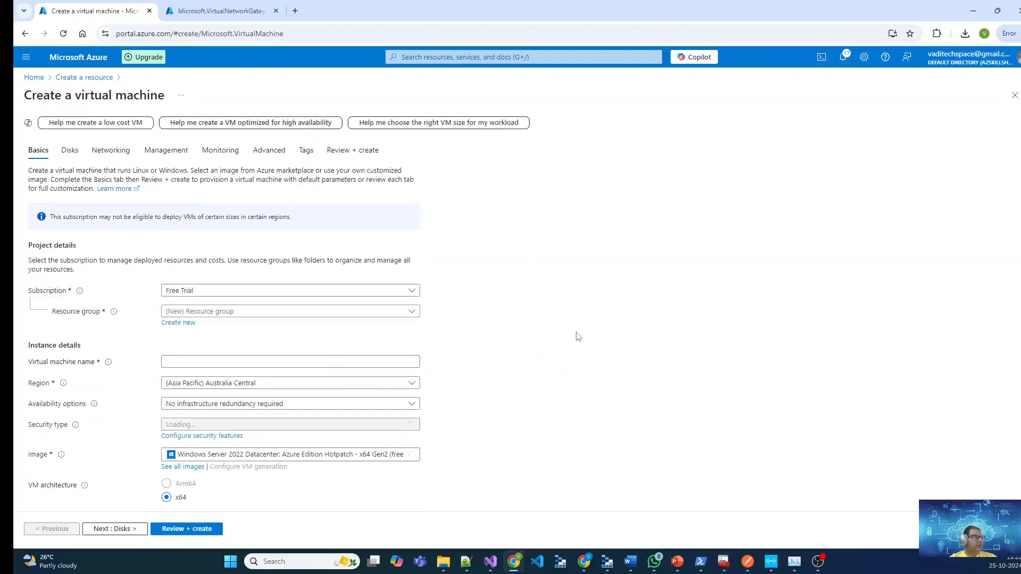
Name the virtual machine vngtestvm01, keeping the region Australia Central.
{"action": "scroll", "coordinate": [578, 337], "scroll_direction": "down", "scroll_amount": 2}
{"action": "left_click", "coordinate": [297, 256]}
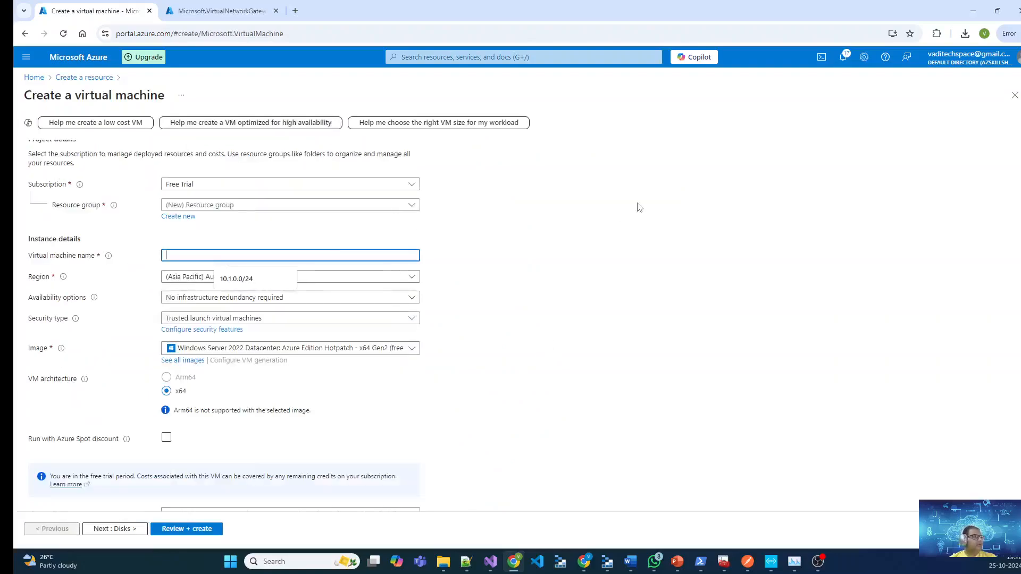
{"action": "type", "text": "vngtest01"}
{"action": "key", "text": "Tab"}
{"action": "key", "text": "shift+Tab"}
{"action": "key", "text": "Right"}
{"action": "key", "text": "Left"}
{"action": "key", "text": "Left"}
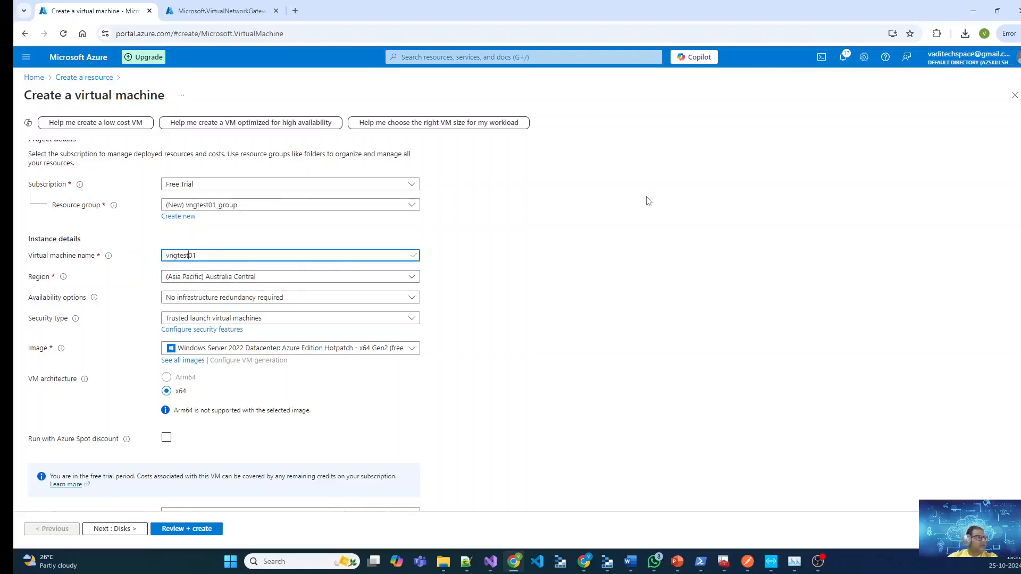
{"action": "type", "text": "vm"}
{"action": "key", "text": "Tab"}
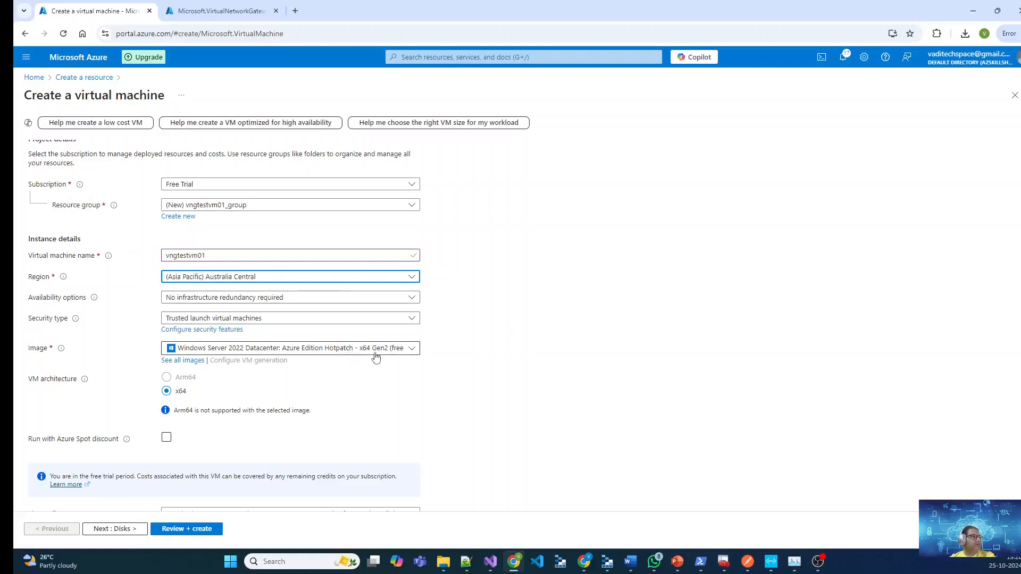
Set the virtual machine's size to Standard_B2s with 2 vcpus and 4 GiB memory.
{"action": "scroll", "coordinate": [551, 345], "scroll_direction": "down", "scroll_amount": 2}
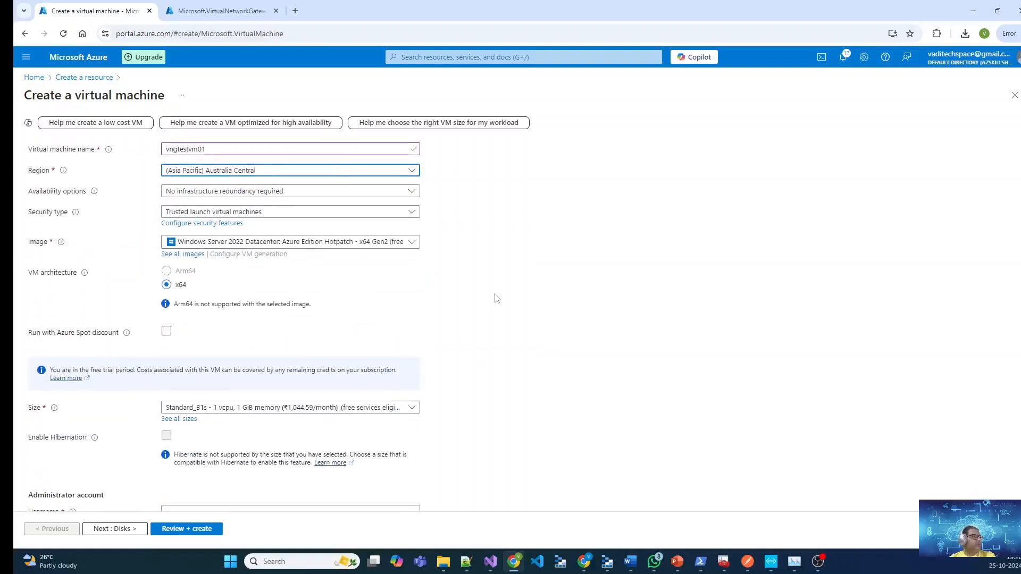
{"action": "left_click", "coordinate": [267, 407]}
{"action": "left_click", "coordinate": [266, 310]}
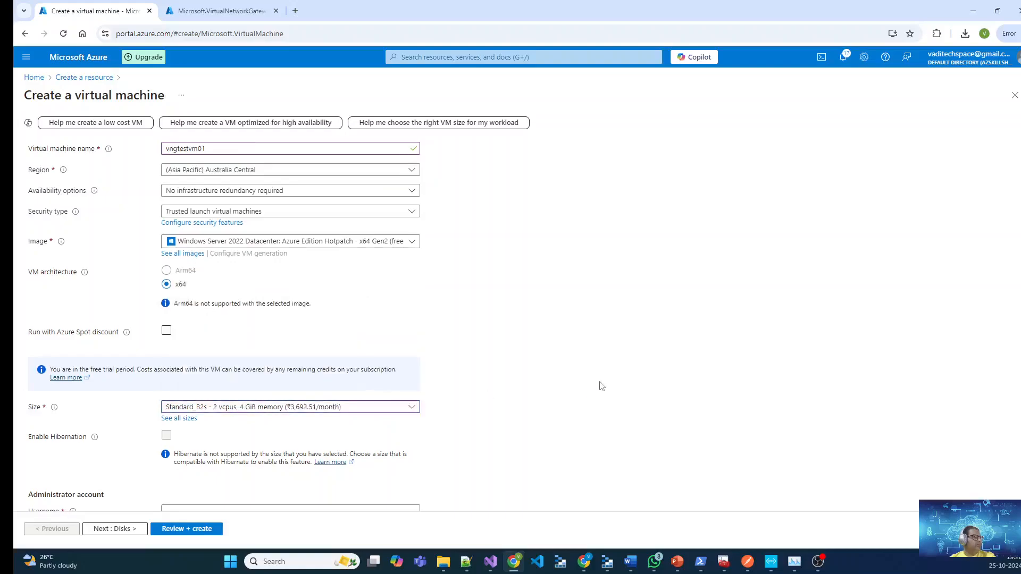
Set the virtual machine's administrator username to syadmin.
{"action": "scroll", "coordinate": [602, 387], "scroll_direction": "down", "scroll_amount": 4}
{"action": "left_click", "coordinate": [287, 297]}
{"action": "type", "text": "syadm"}
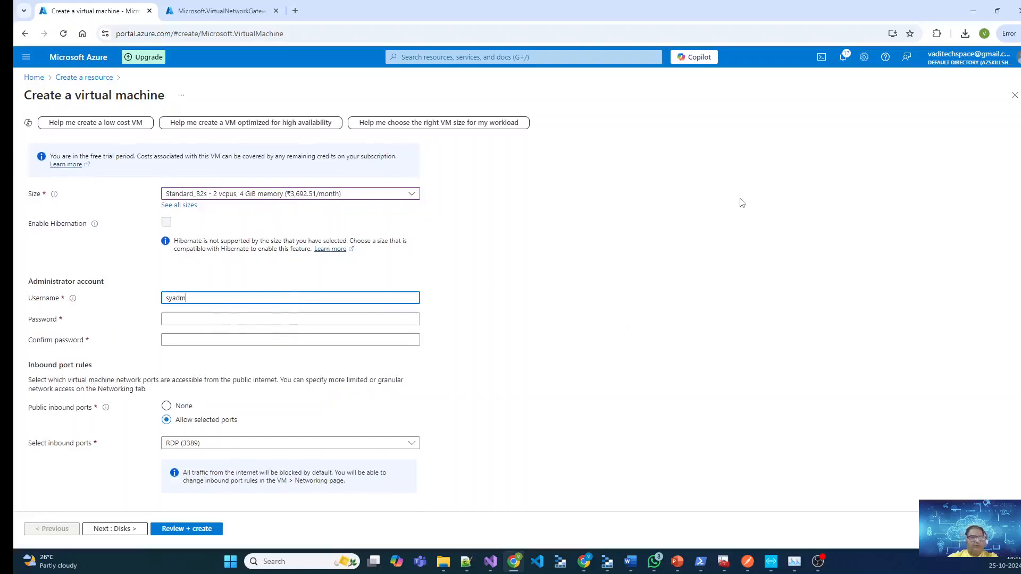
{"action": "type", "text": "in"}
{"action": "key", "text": "Tab"}
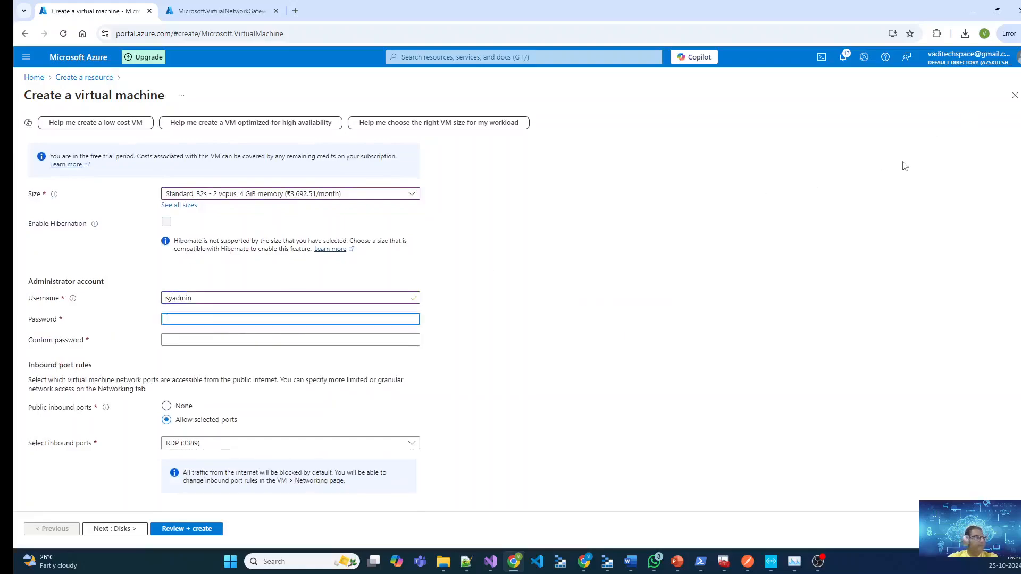
Enter the administrator account password and repeat it in the confirm password field.
{"action": "type", "text": "••••"}
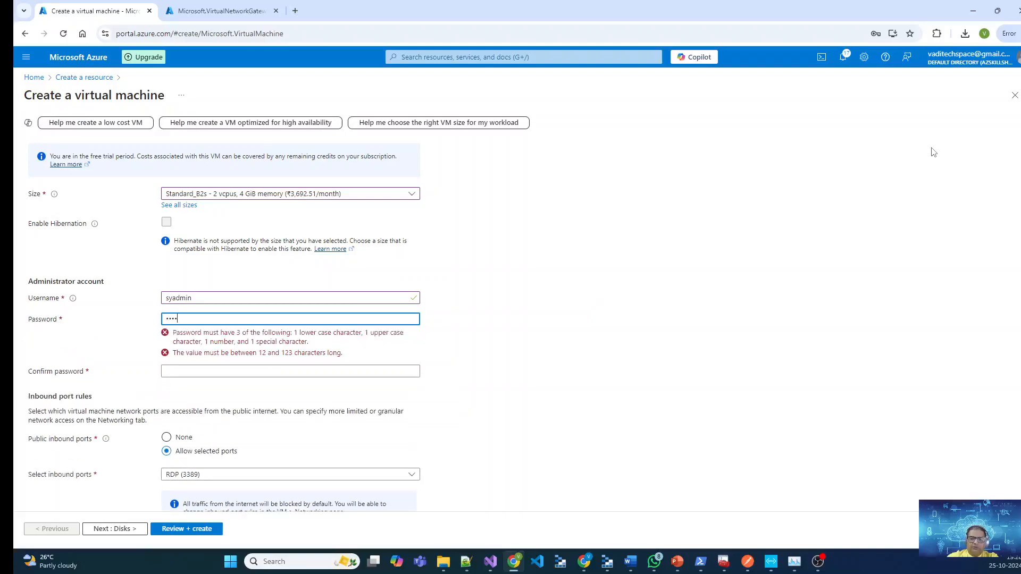
{"action": "type", "text": "••••••••••"}
{"action": "key", "text": "Tab"}
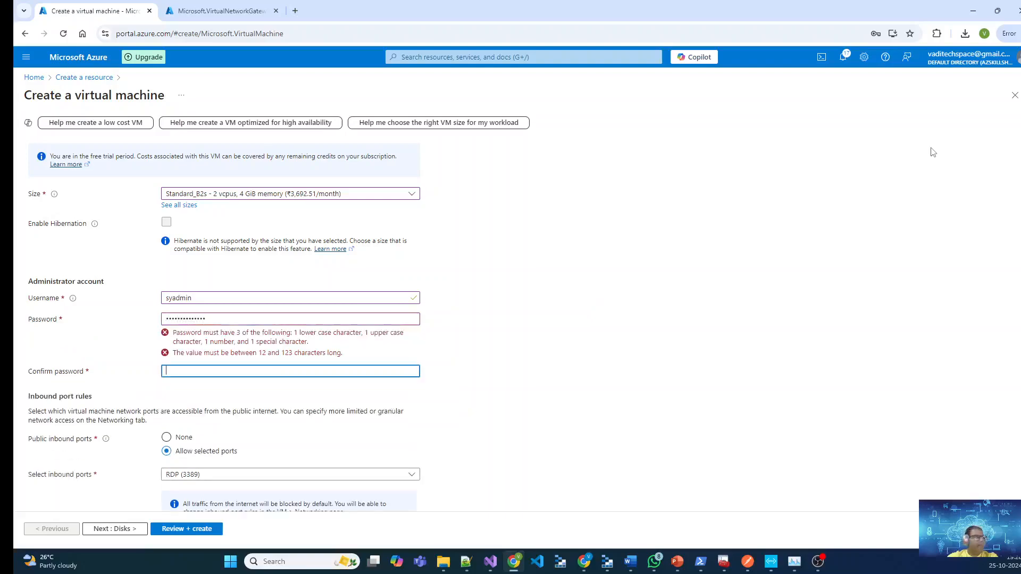
{"action": "type", "text": "••"}
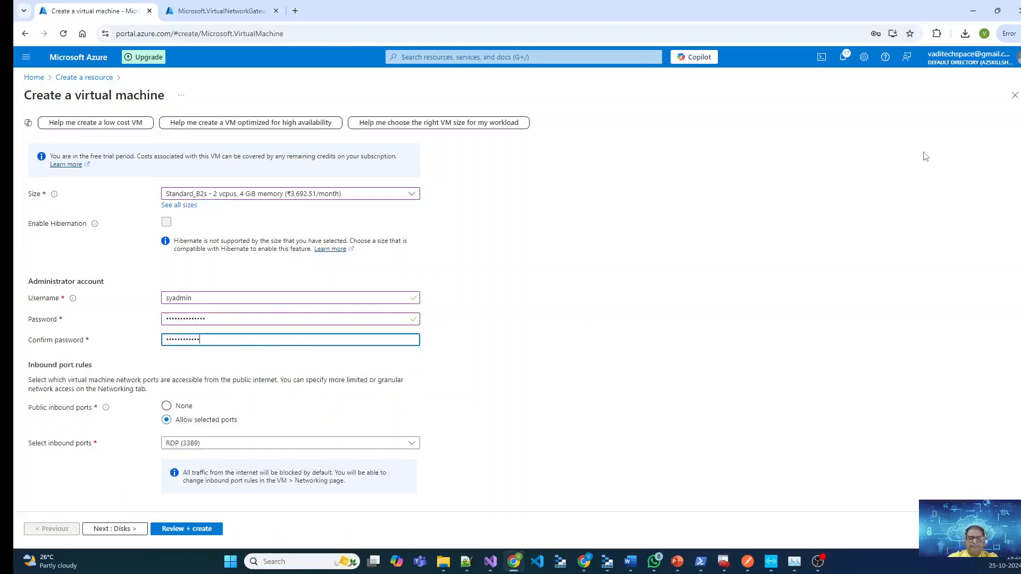
{"action": "key", "text": "ctrl+a"}
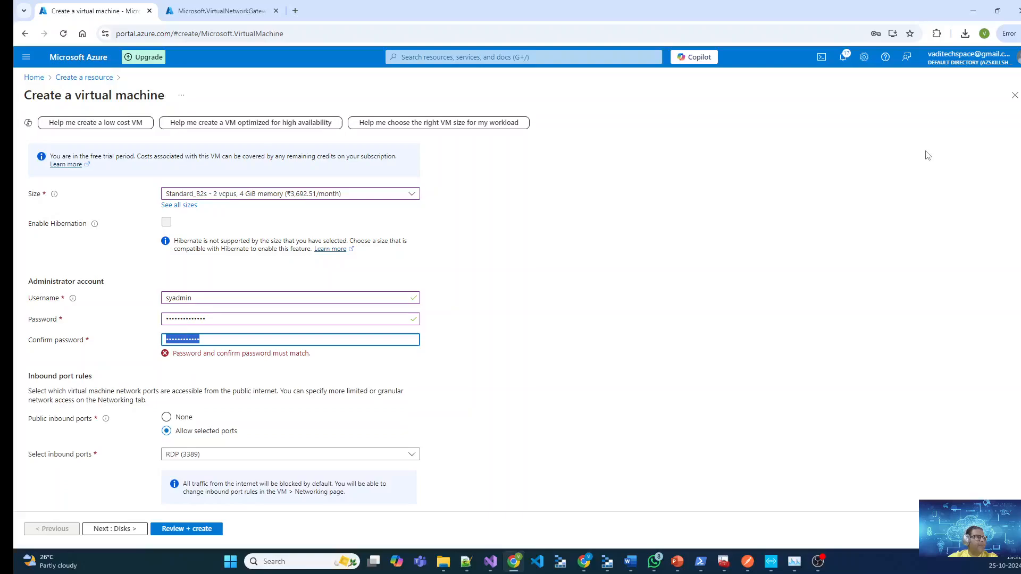
{"action": "type", "text": "•"}
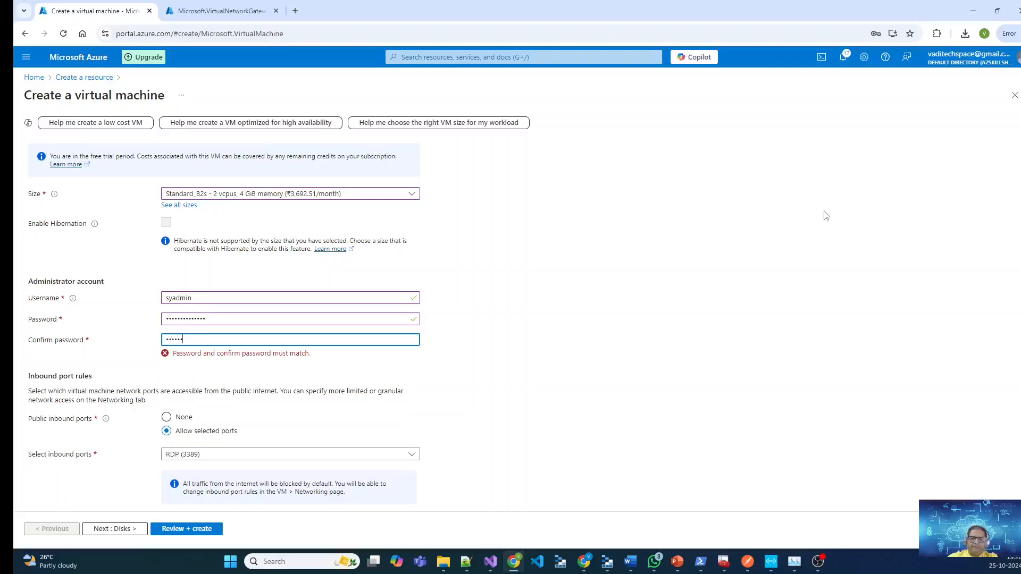
{"action": "type", "text": "•"}
{"action": "key", "text": "Tab"}
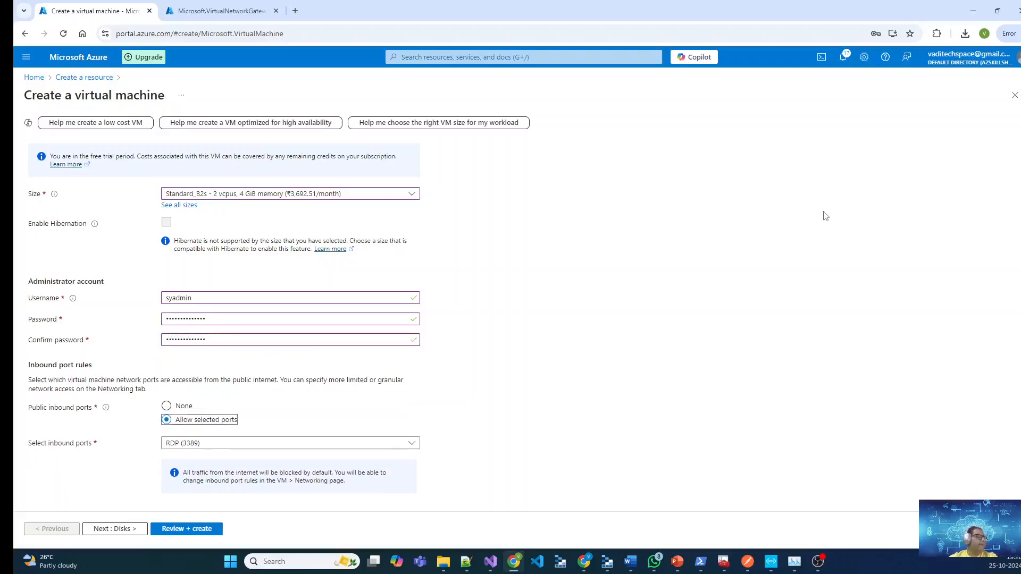
Allow HTTP (80) as an inbound port in addition to RDP (3389).
{"action": "left_click", "coordinate": [412, 444]}
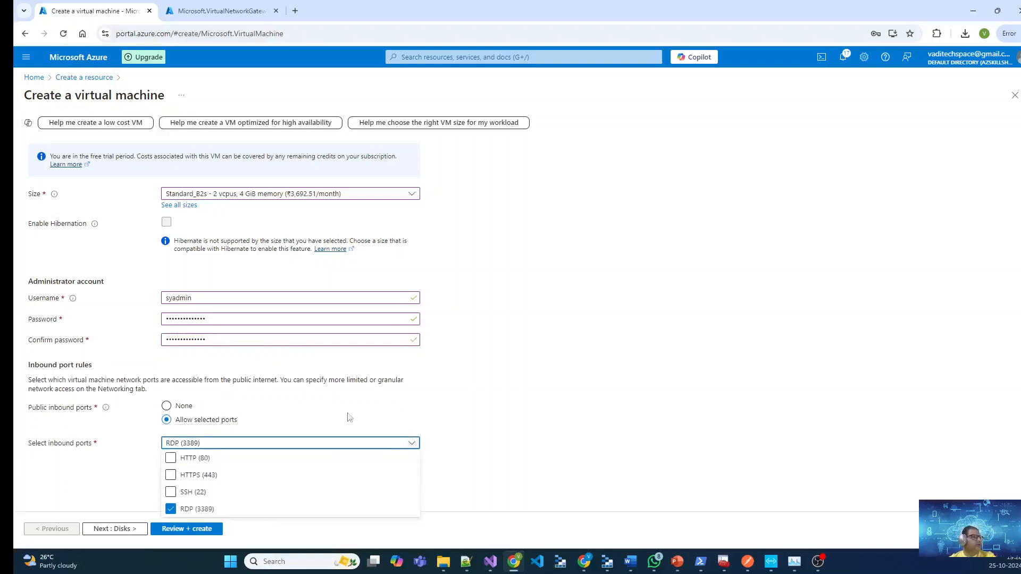
{"action": "left_click", "coordinate": [181, 465]}
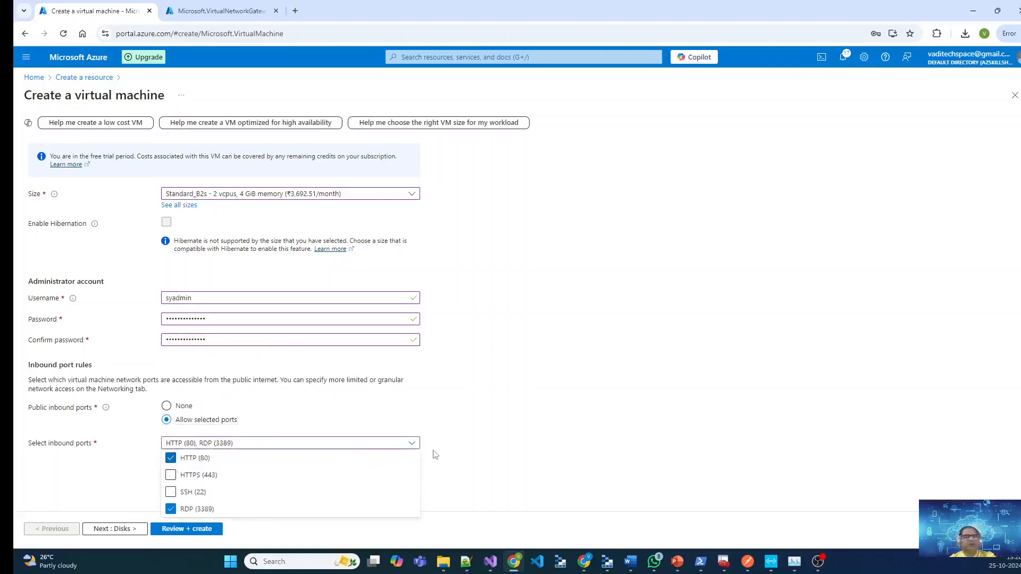
{"action": "left_click", "coordinate": [517, 437]}
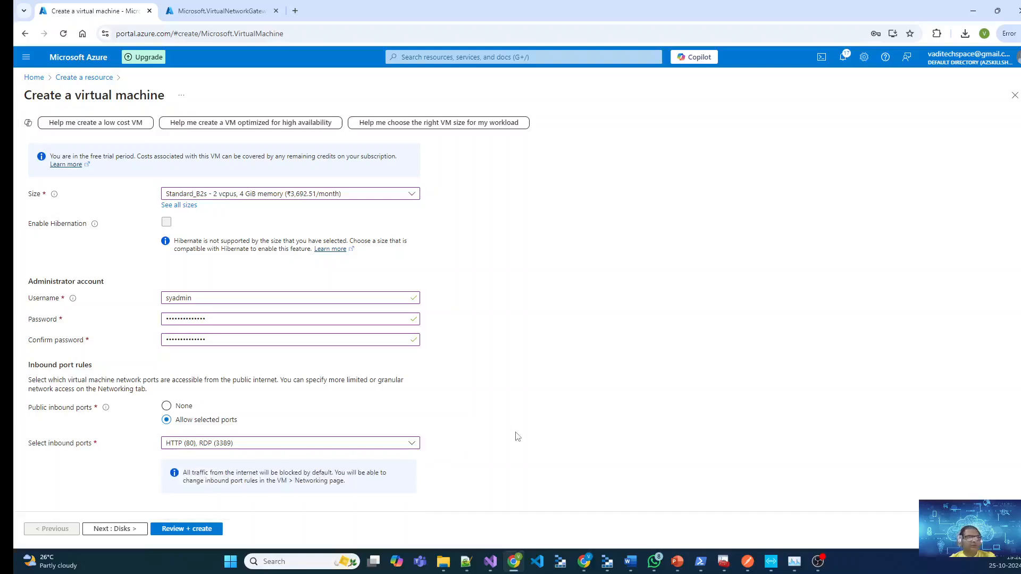
Keep the default disk settings and place the virtual machine in virtual network AzureVNet01 with the default (10.10.0.0/24) subnet.
{"action": "left_click", "coordinate": [119, 530]}
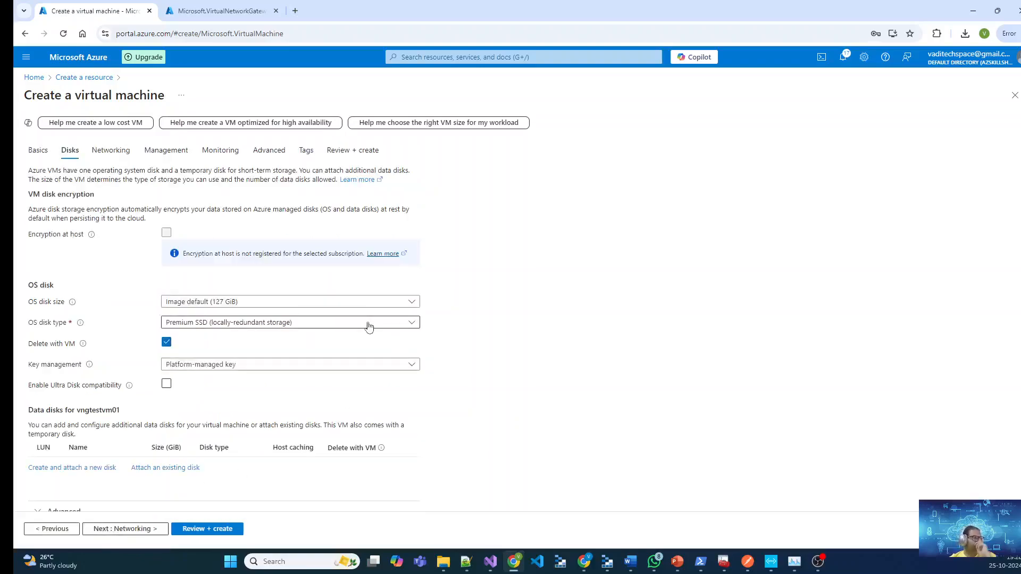
{"action": "left_click", "coordinate": [122, 530]}
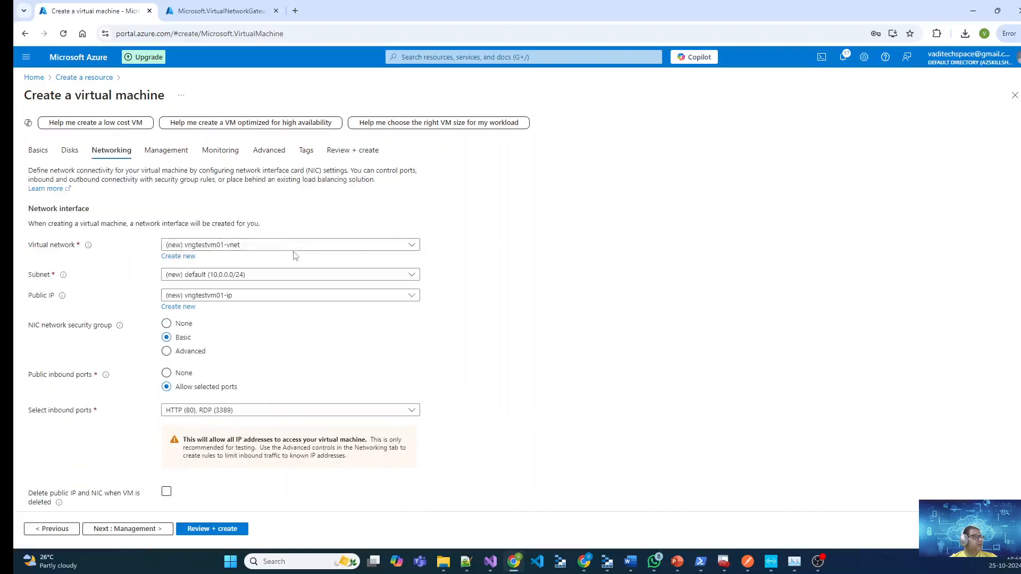
{"action": "left_click", "coordinate": [295, 246]}
{"action": "left_click", "coordinate": [216, 313]}
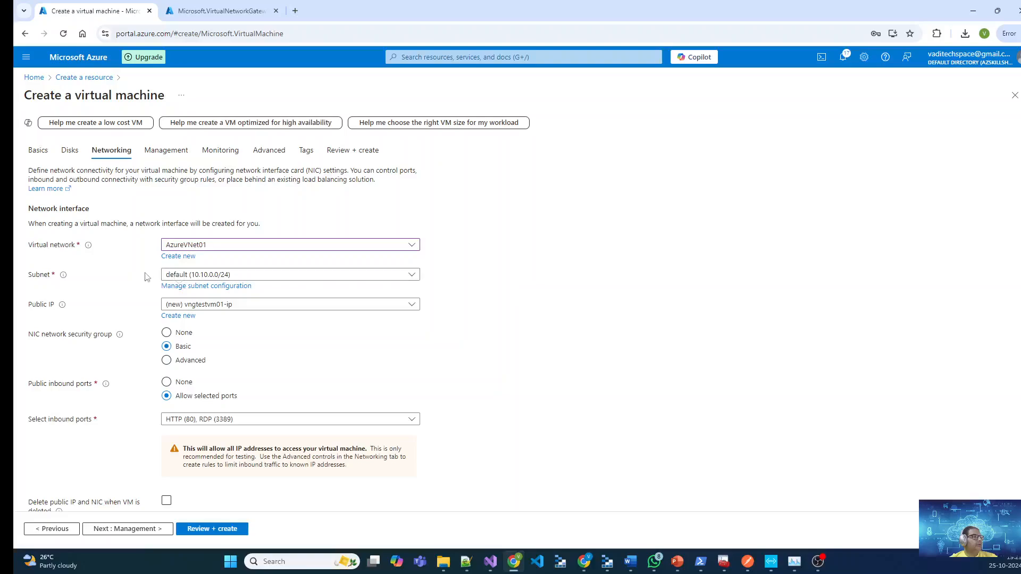
{"action": "double_click", "coordinate": [38, 275]}
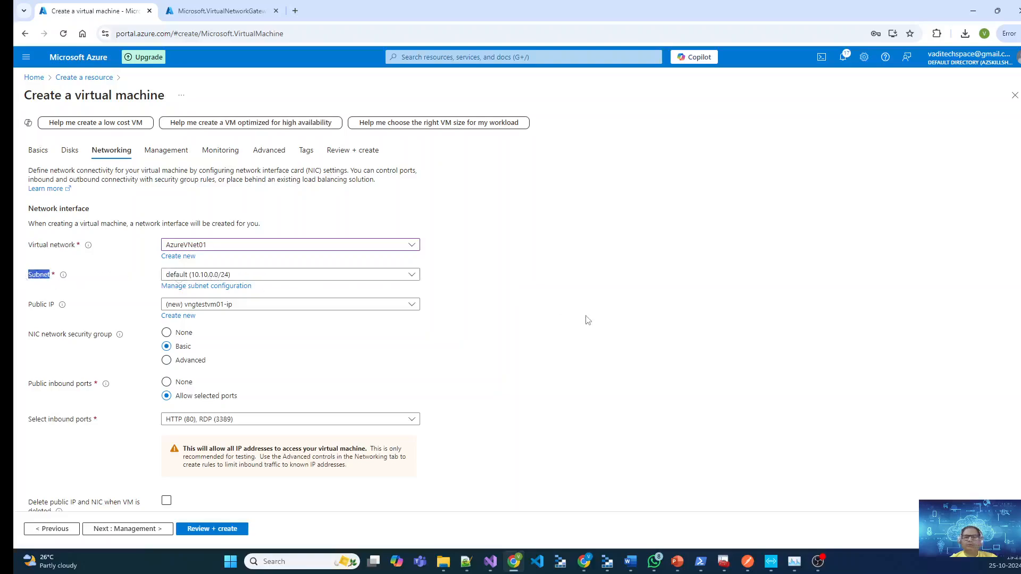
{"action": "left_click", "coordinate": [532, 336]}
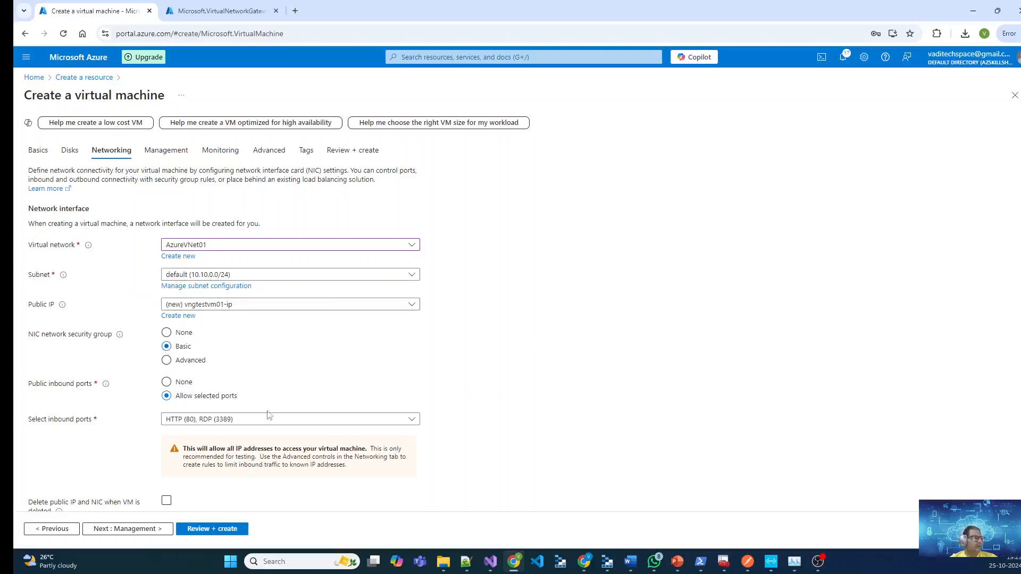
{"action": "scroll", "coordinate": [493, 342], "scroll_direction": "down", "scroll_amount": 3}
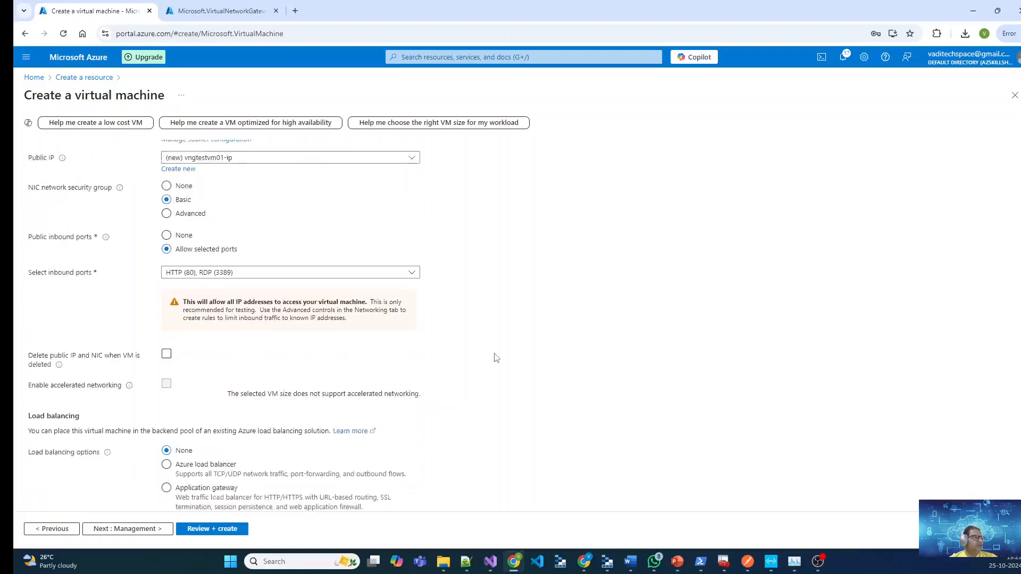
{"action": "left_click", "coordinate": [128, 529]}
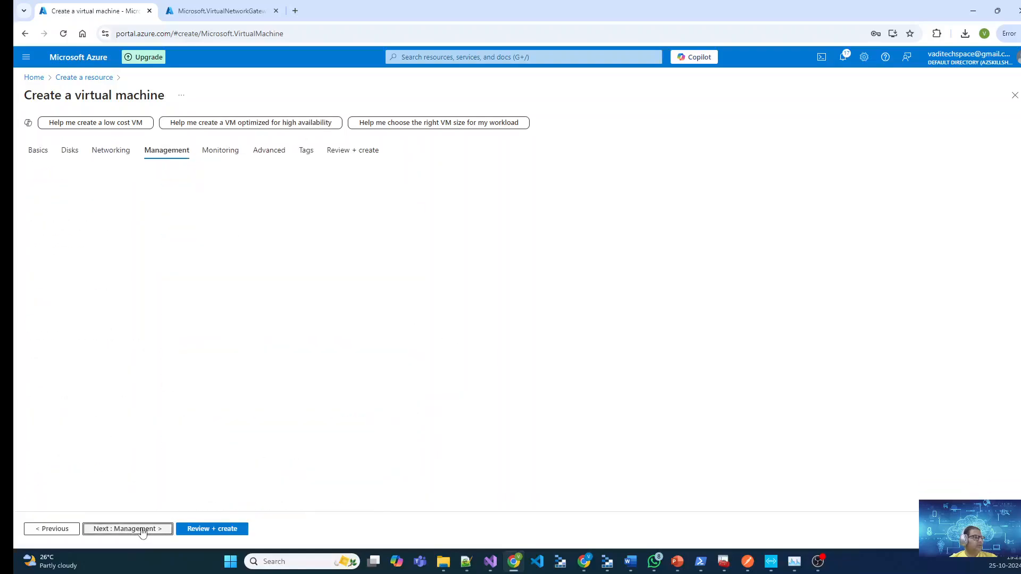
{"action": "left_click", "coordinate": [52, 529]}
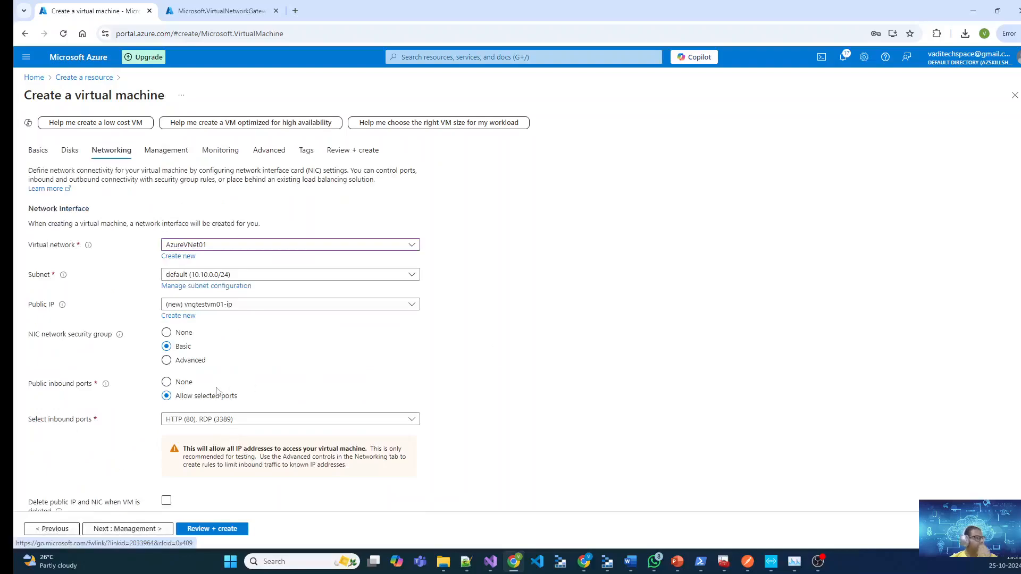
Try None as the virtual machine's public IP and switch back to the new vngtestvm01-ip.
{"action": "left_click", "coordinate": [184, 333]}
{"action": "left_click", "coordinate": [167, 346]}
{"action": "left_click", "coordinate": [254, 303]}
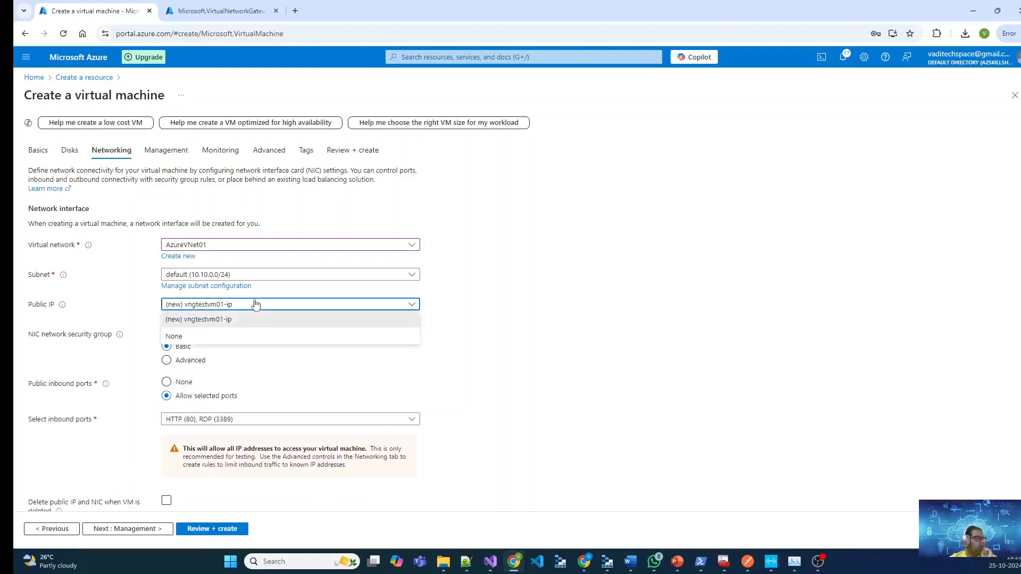
{"action": "left_click", "coordinate": [211, 333]}
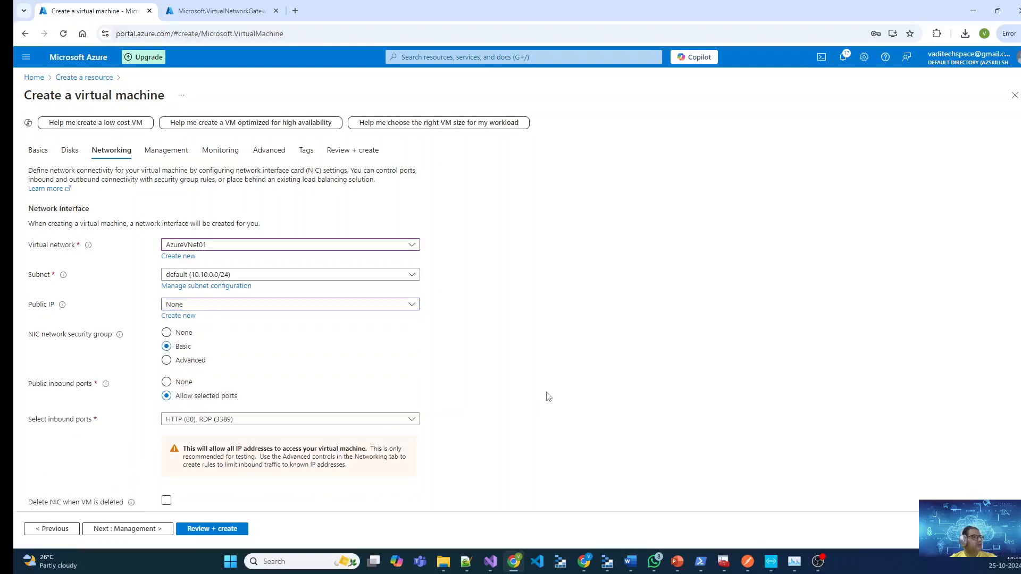
{"action": "left_click", "coordinate": [394, 308]}
{"action": "left_click", "coordinate": [302, 318]}
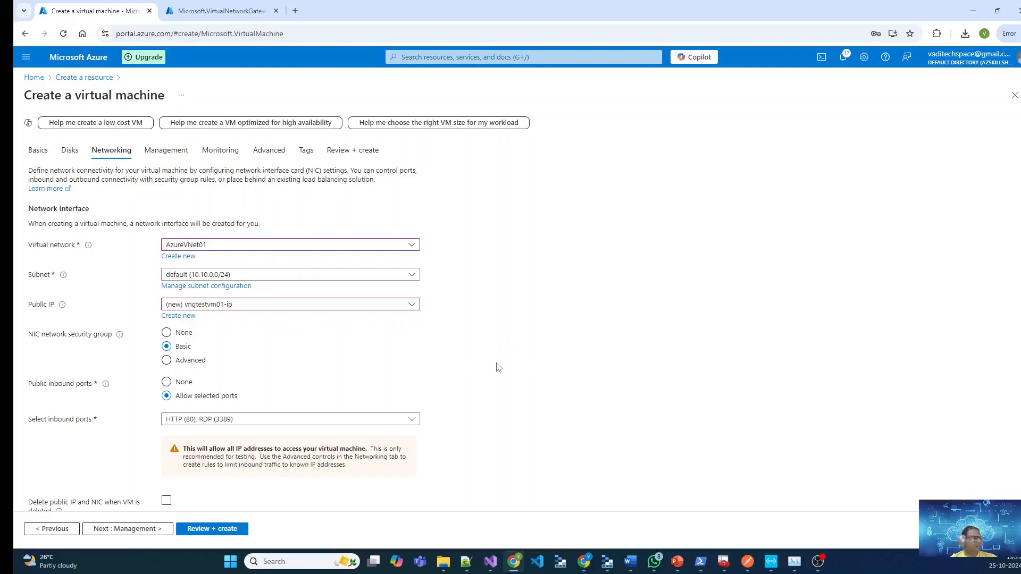
Keep the default management, monitoring, advanced and tag settings, and submit the virtual machine for review and creation.
{"action": "scroll", "coordinate": [500, 370], "scroll_direction": "down", "scroll_amount": 3}
{"action": "left_click", "coordinate": [160, 529]}
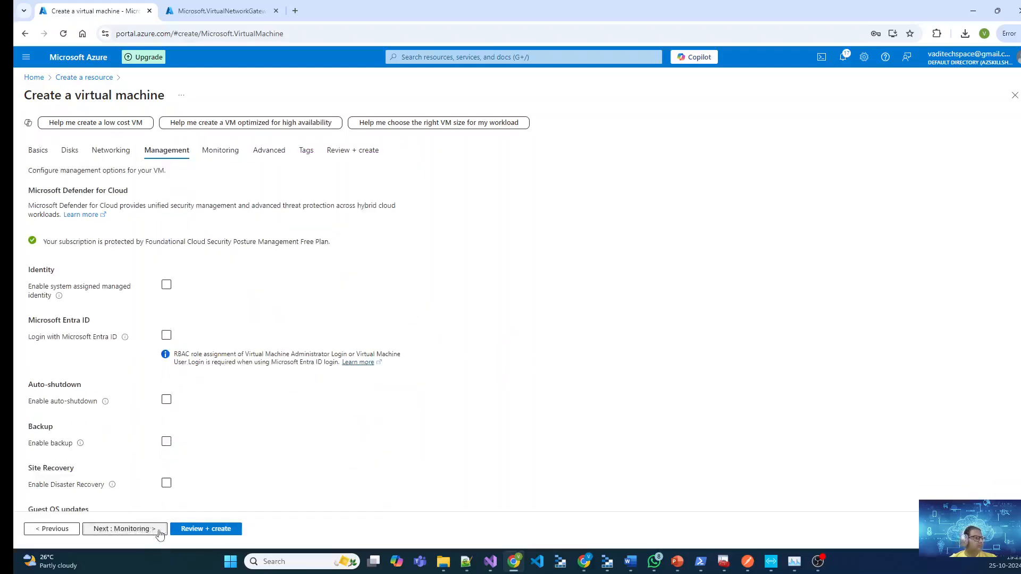
{"action": "left_click", "coordinate": [146, 530]}
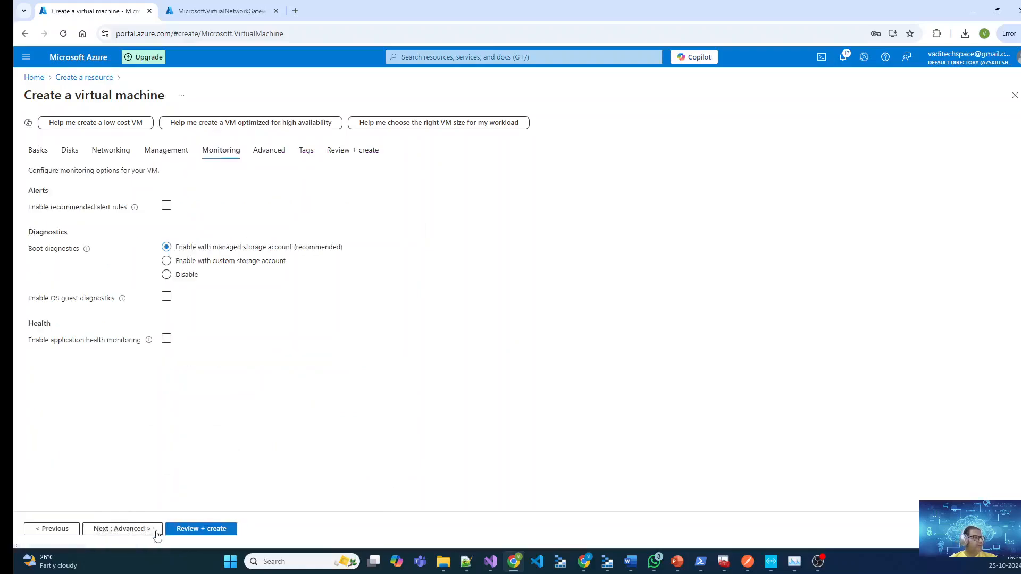
{"action": "left_click", "coordinate": [128, 531]}
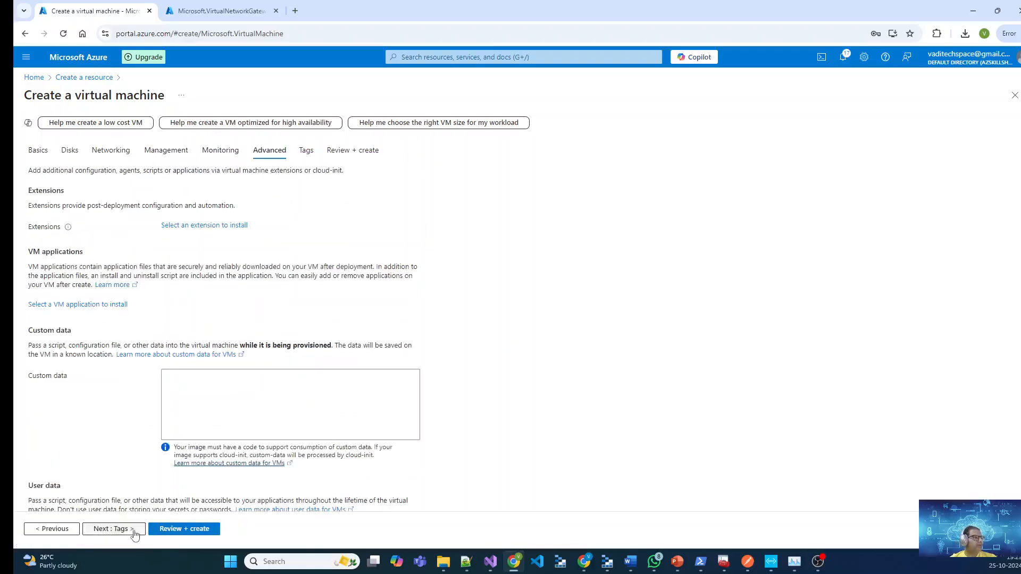
{"action": "left_click", "coordinate": [132, 532]}
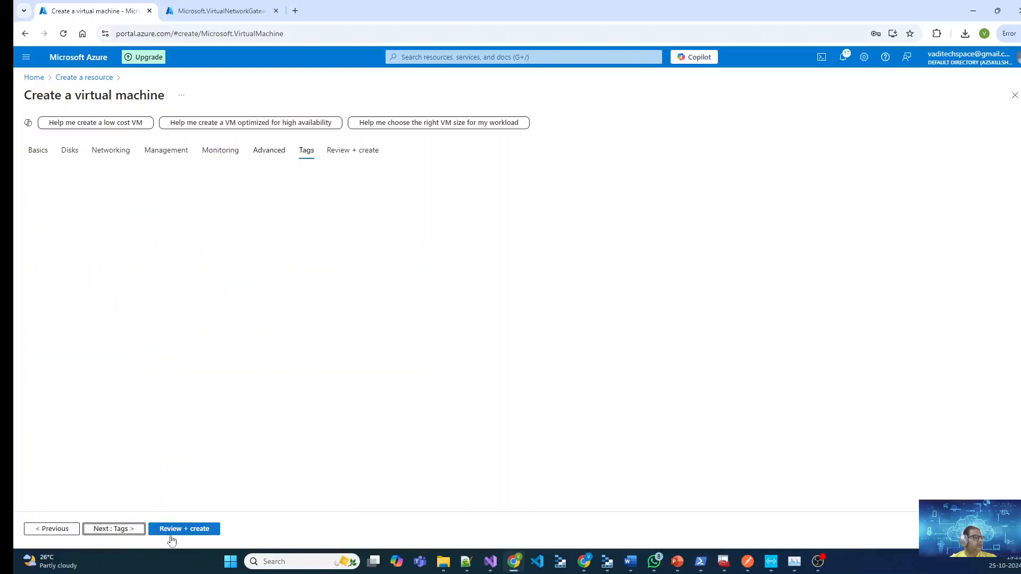
{"action": "left_click", "coordinate": [212, 532]}
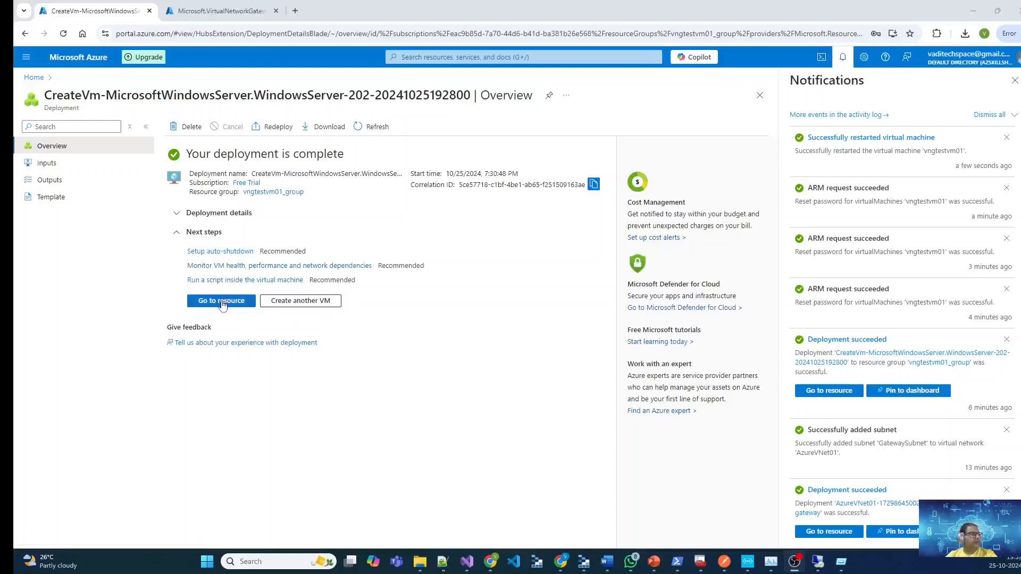
Open the deployed vngtestvm01 resource, close the notifications and copy its public IP address.
{"action": "left_click", "coordinate": [223, 305]}
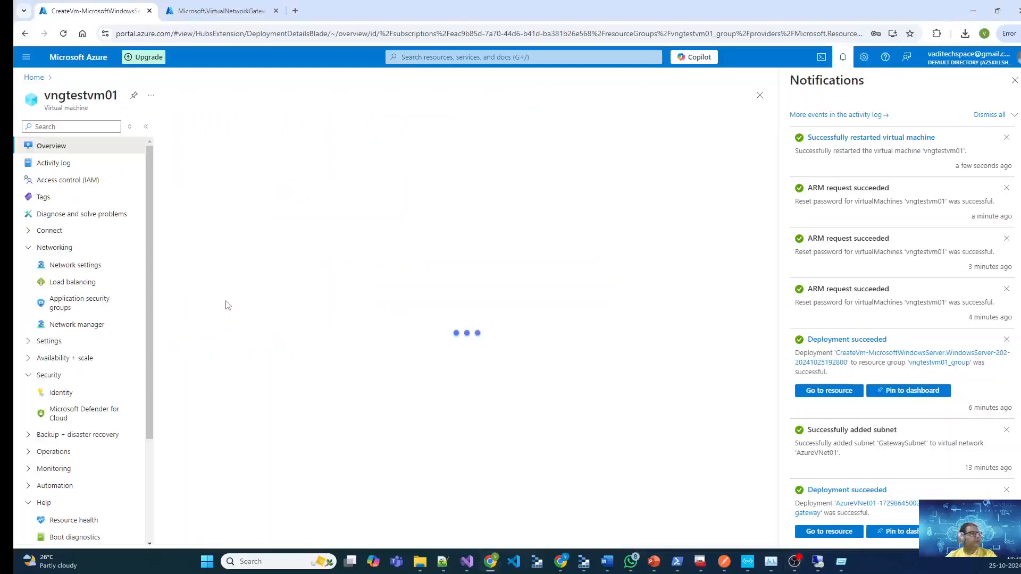
{"action": "left_click", "coordinate": [1015, 81]}
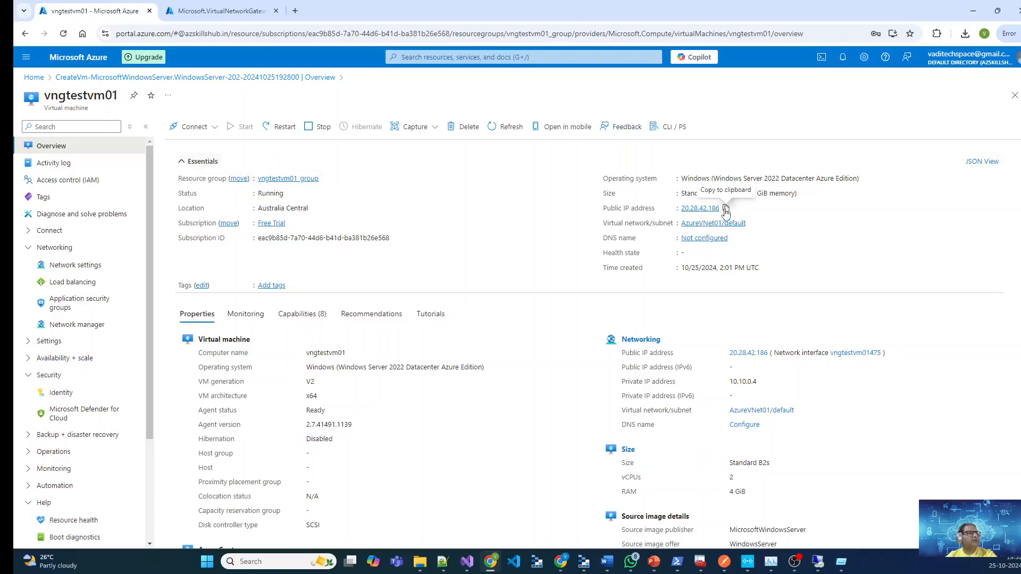
{"action": "left_click", "coordinate": [726, 211]}
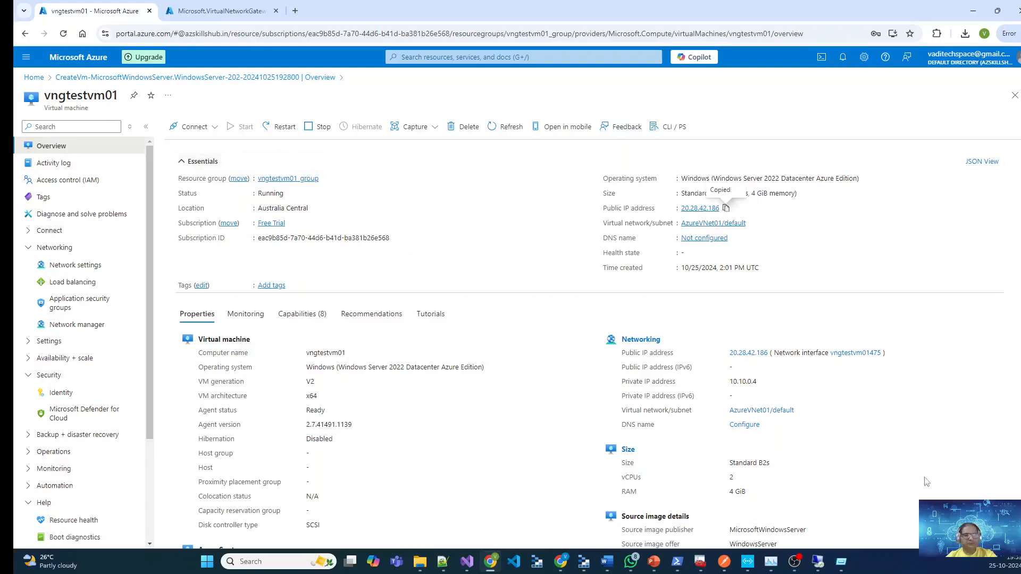
Switch to Remote Desktop Connection and start a connection to 20.28.42.186.
{"action": "left_click", "coordinate": [819, 563]}
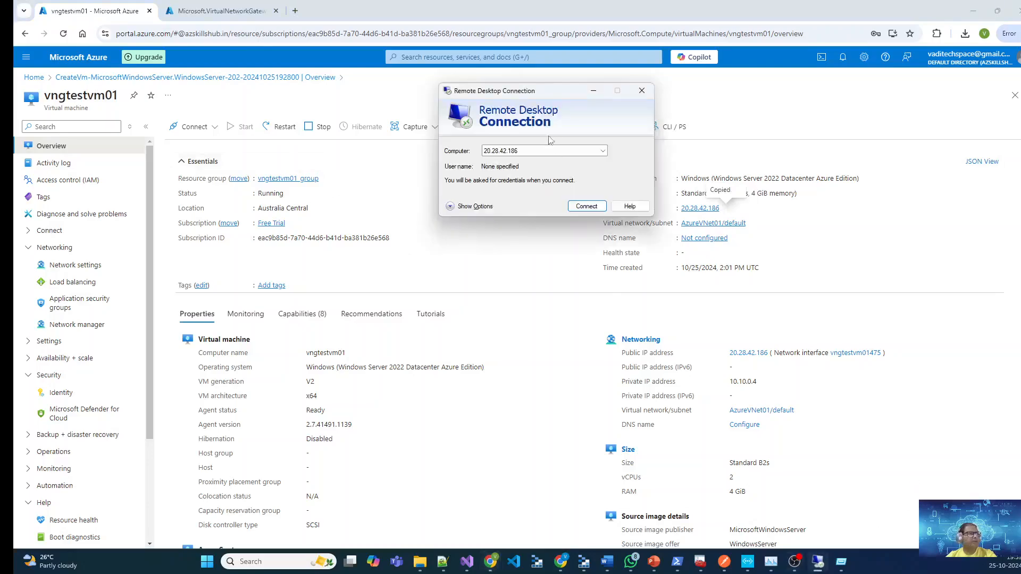
{"action": "left_click", "coordinate": [556, 152]}
{"action": "left_click", "coordinate": [585, 206]}
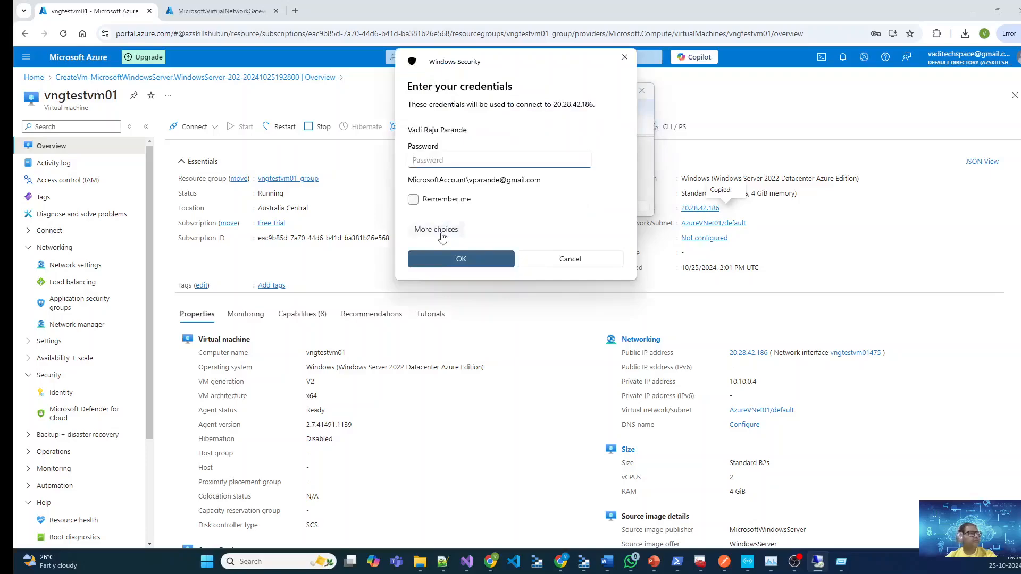
Sign in with a different account as syadmin with the account password, and accept the untrusted certificate to connect.
{"action": "left_click", "coordinate": [441, 234]}
{"action": "left_click", "coordinate": [484, 290]}
{"action": "type", "text": "syadmin"}
{"action": "key", "text": "Tab"}
{"action": "type", "text": "******"}
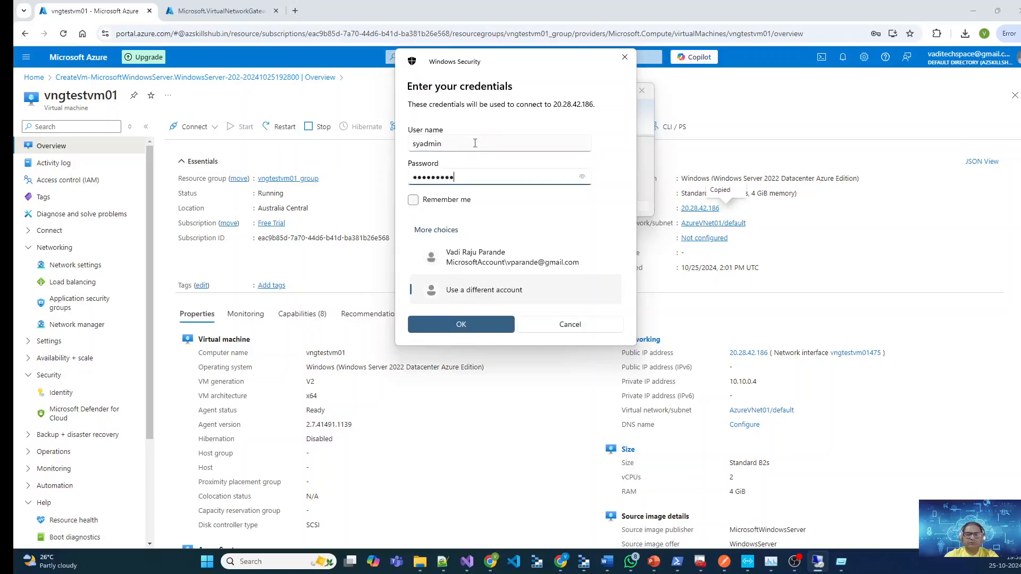
{"action": "left_click", "coordinate": [438, 319]}
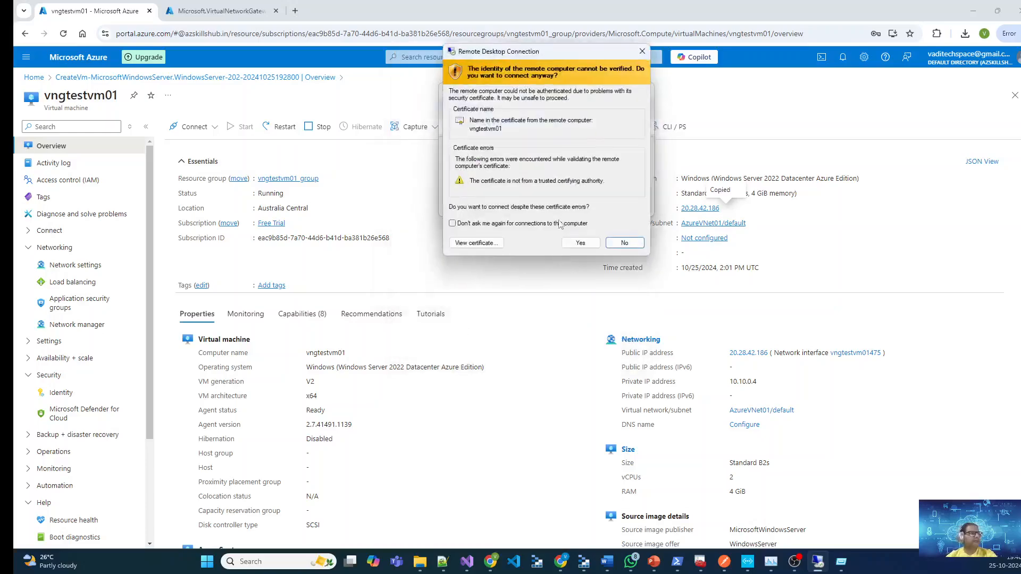
{"action": "left_click", "coordinate": [580, 243]}
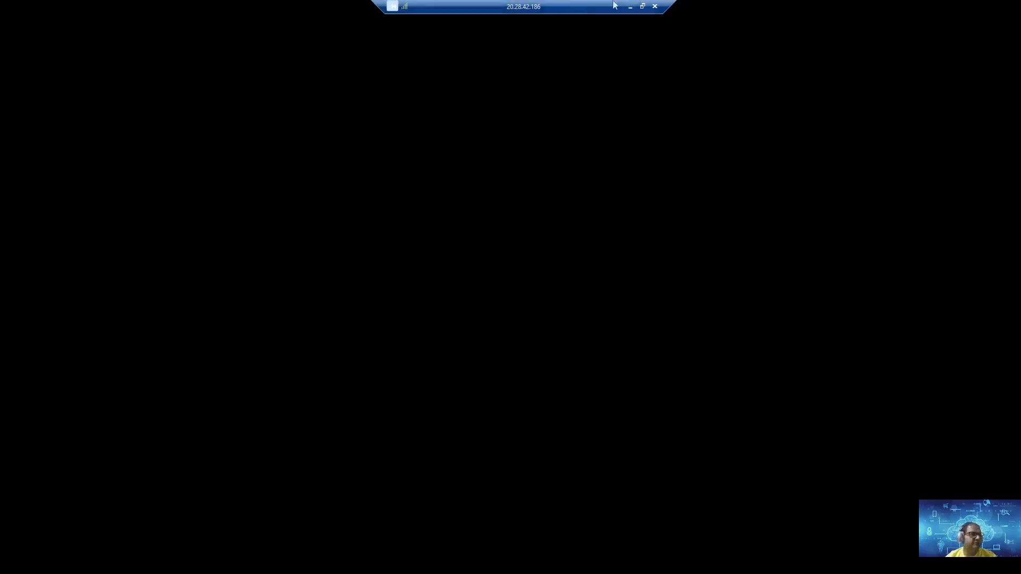
Minimize the remote session and check the virtual network gateway's deployment status in its browser tab.
{"action": "left_click", "coordinate": [629, 6]}
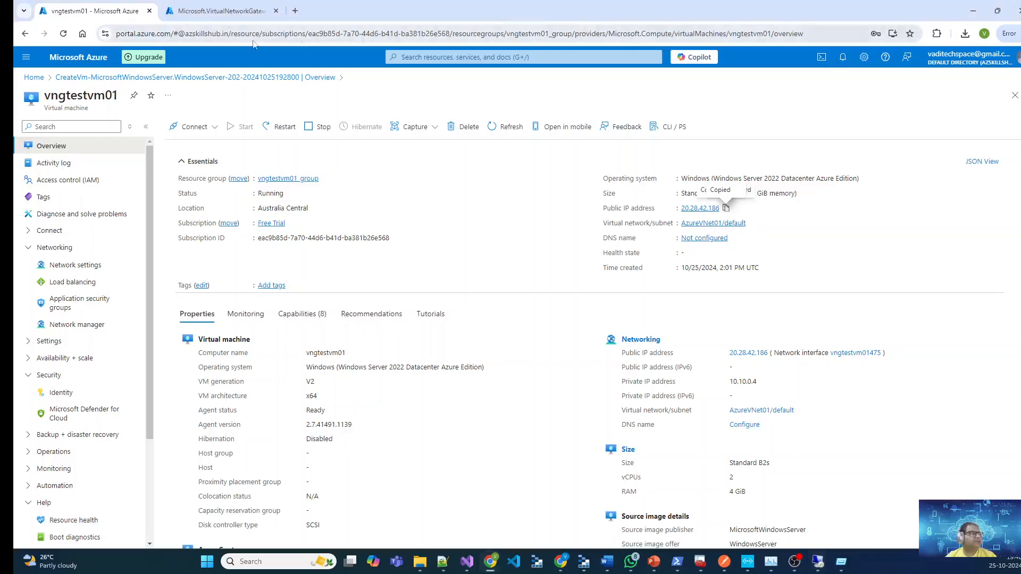
{"action": "left_click", "coordinate": [215, 11]}
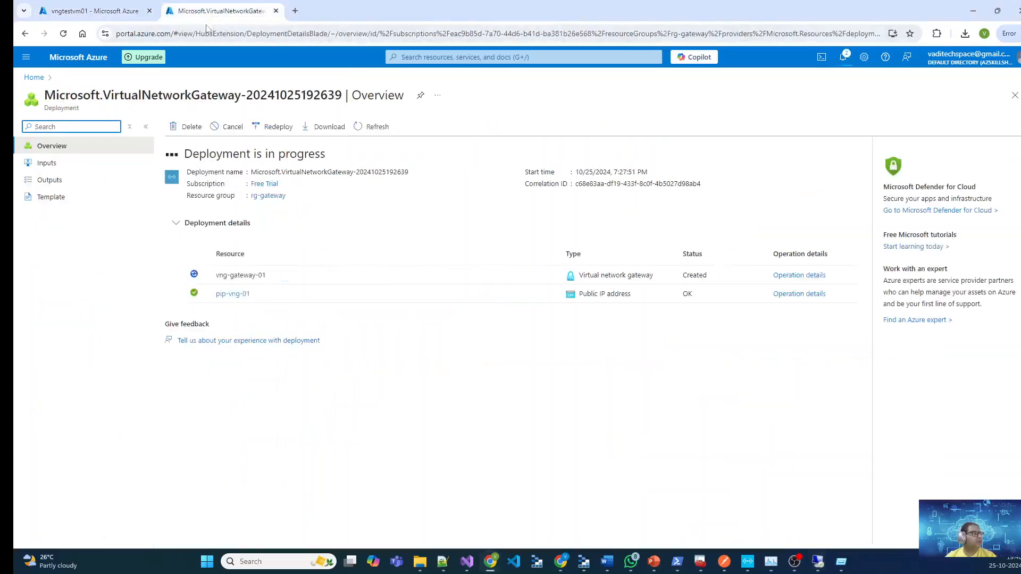
Return to the vngtestvm01 remote session, allow the PC to be discoverable on the network and close the Server Manager pop-up.
{"action": "left_click", "coordinate": [387, 272]}
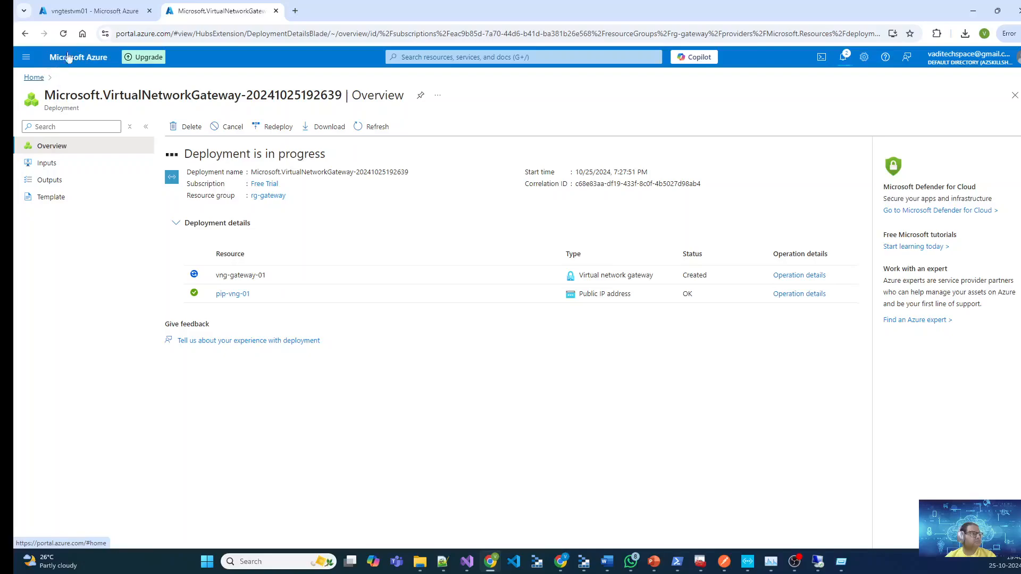
{"action": "left_click", "coordinate": [108, 13]}
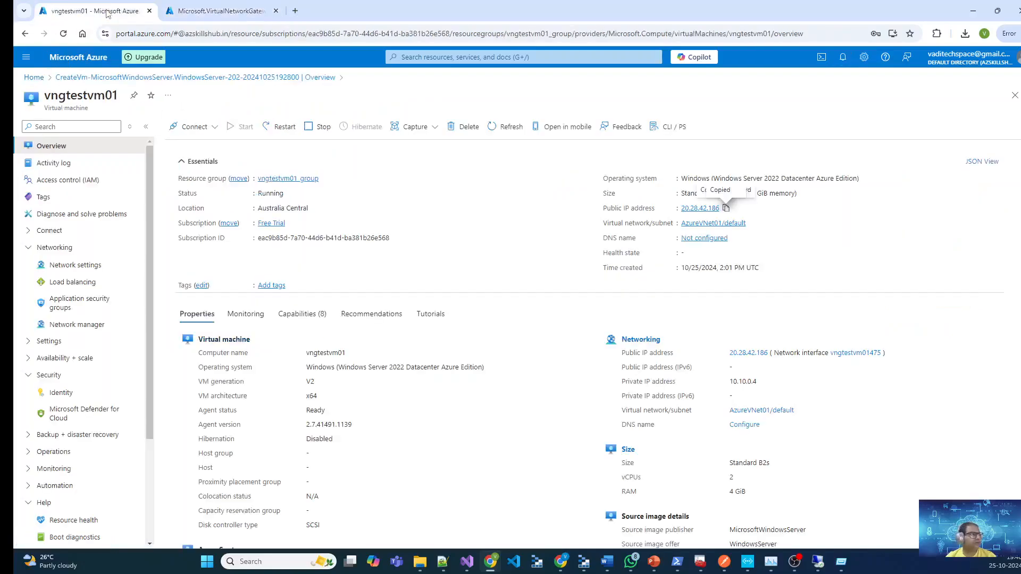
{"action": "left_click", "coordinate": [819, 566]}
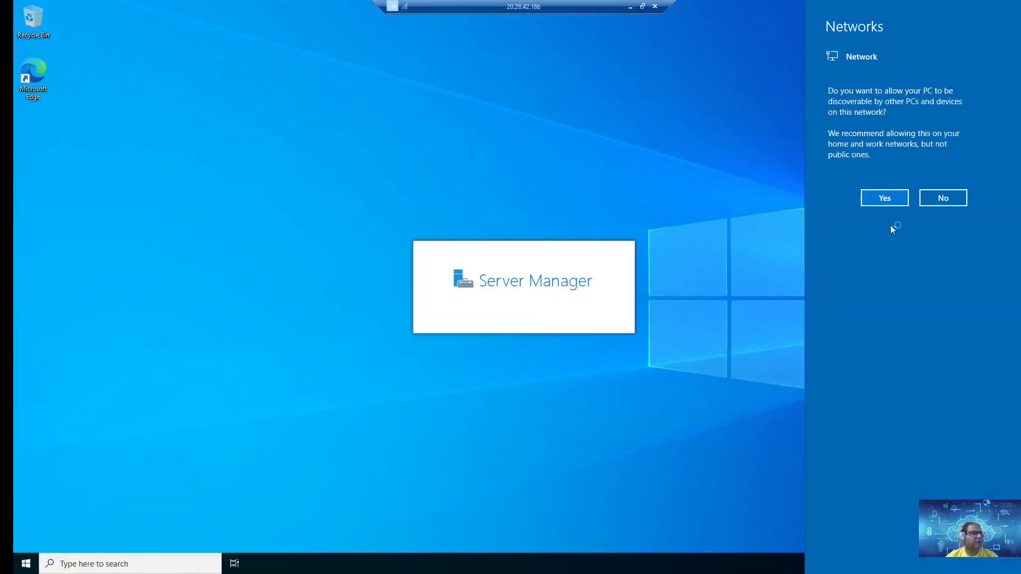
{"action": "left_click", "coordinate": [885, 198]}
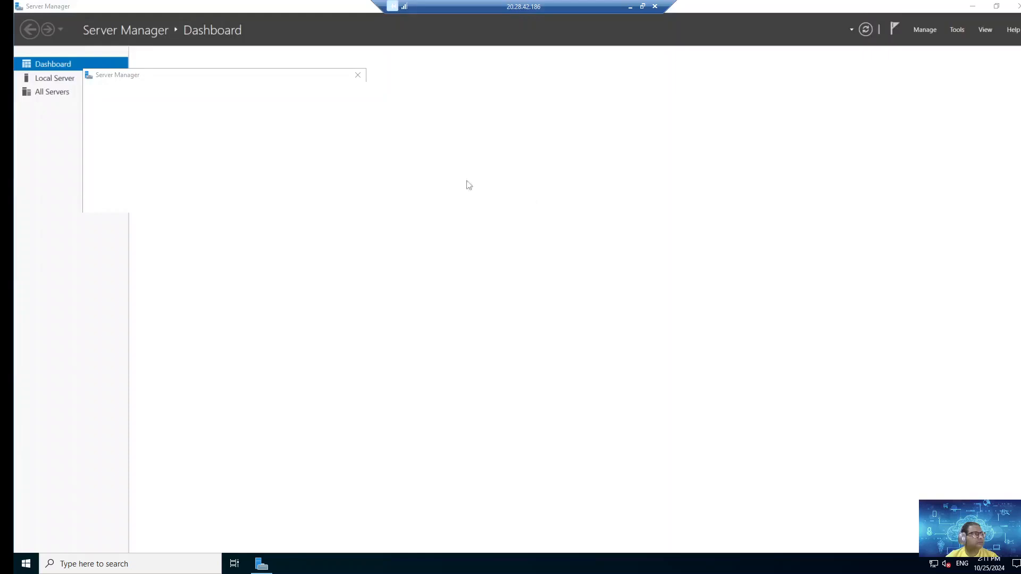
{"action": "left_click", "coordinate": [357, 76]}
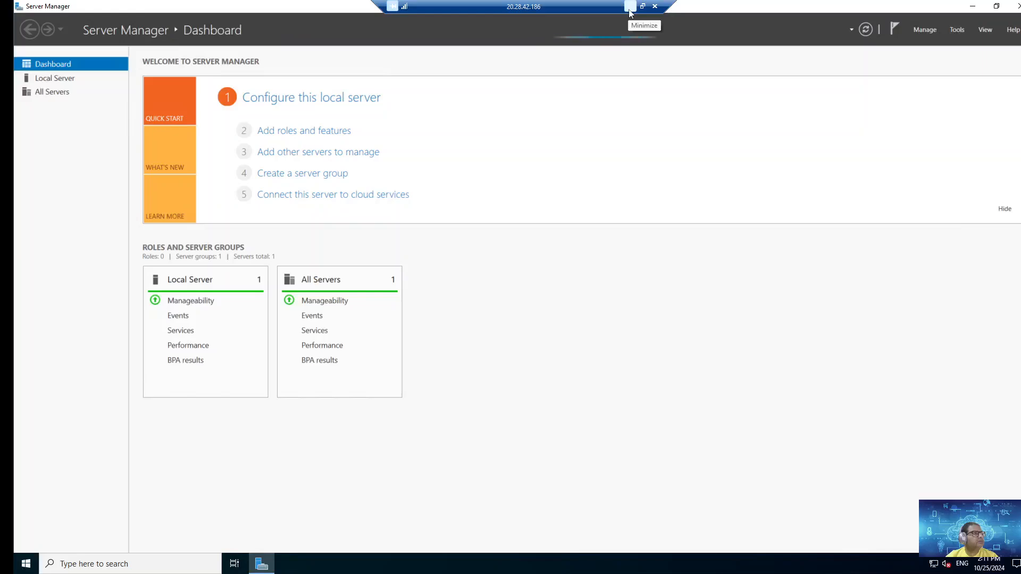
Start adding roles and features with a role-based or feature-based installation on vngtestvm01, proceeding to the server roles.
{"action": "left_click", "coordinate": [324, 132]}
{"action": "left_click", "coordinate": [602, 319]}
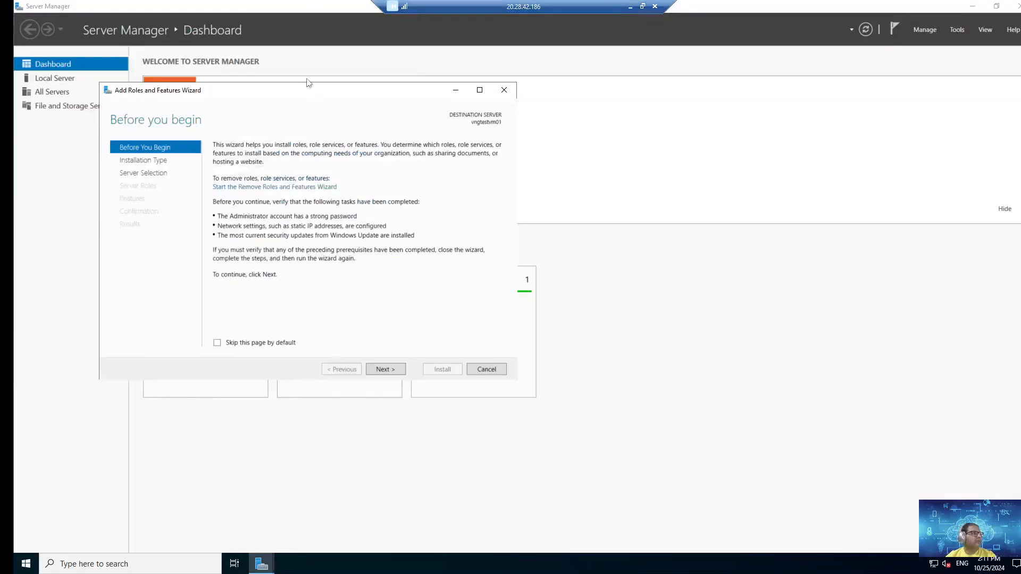
{"action": "left_click_drag", "start_coordinate": [304, 93], "coordinate": [450, 148]}
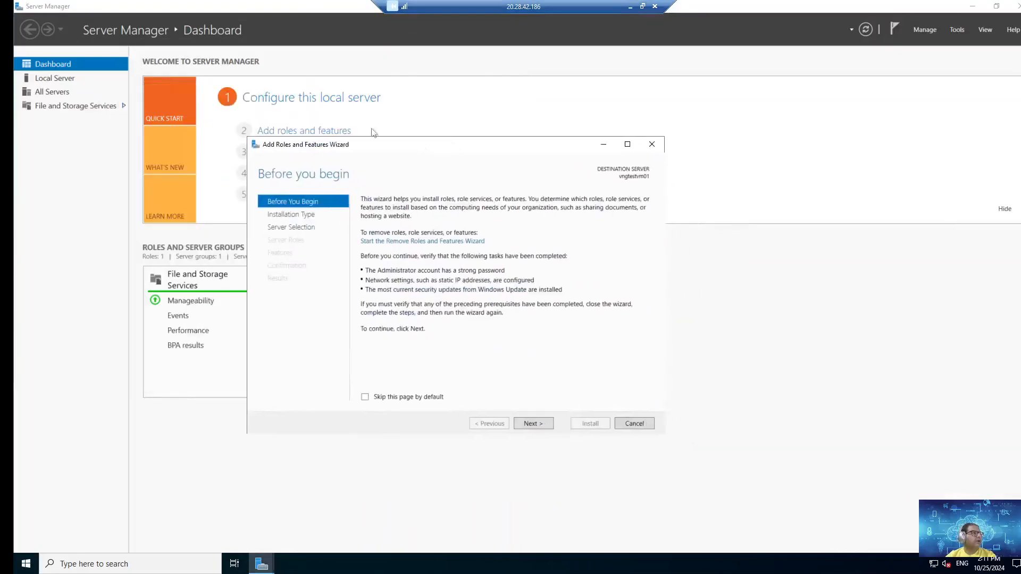
{"action": "left_click", "coordinate": [533, 424]}
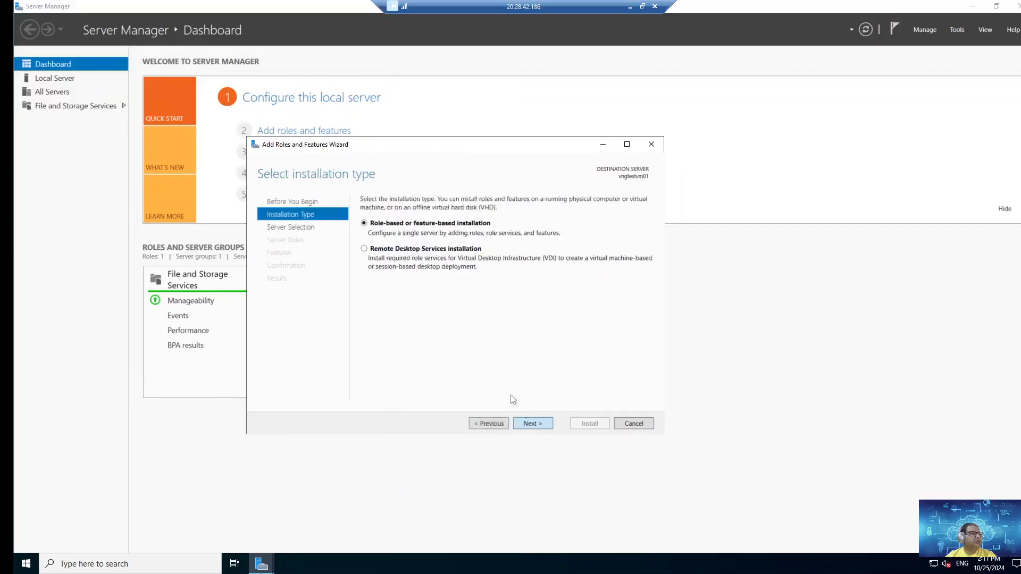
{"action": "left_click", "coordinate": [532, 424]}
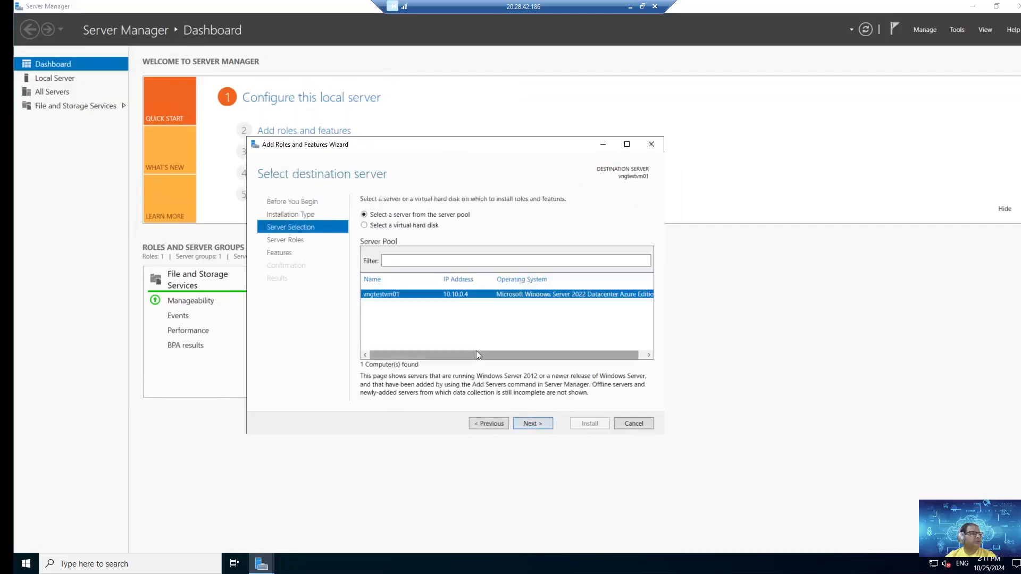
{"action": "left_click", "coordinate": [535, 424]}
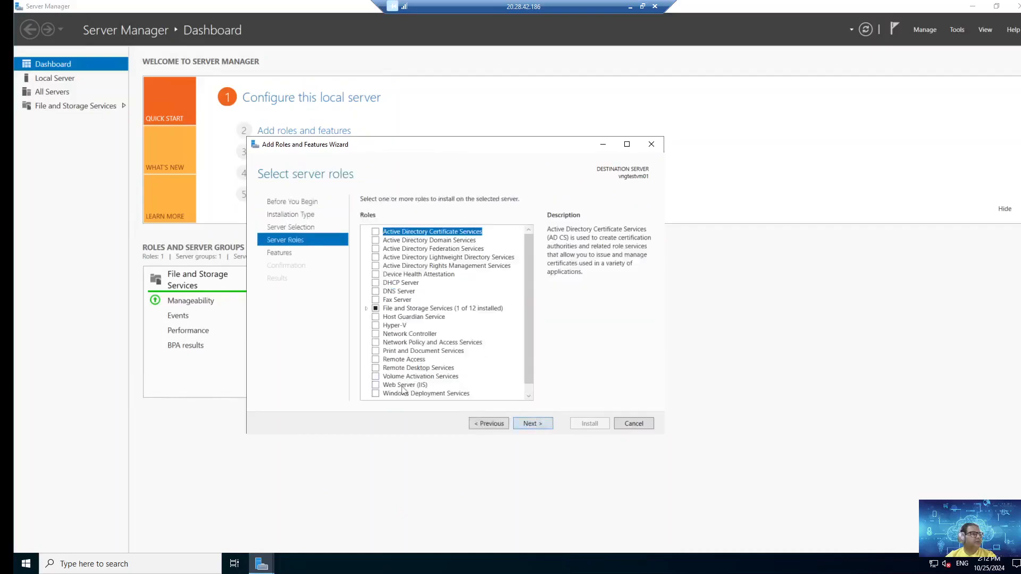
Select the Web Server (IIS) role with its required features and install it with the default features and role services.
{"action": "left_click", "coordinate": [381, 385]}
{"action": "left_click", "coordinate": [376, 385]}
{"action": "left_click", "coordinate": [479, 382]}
{"action": "left_click", "coordinate": [530, 425]}
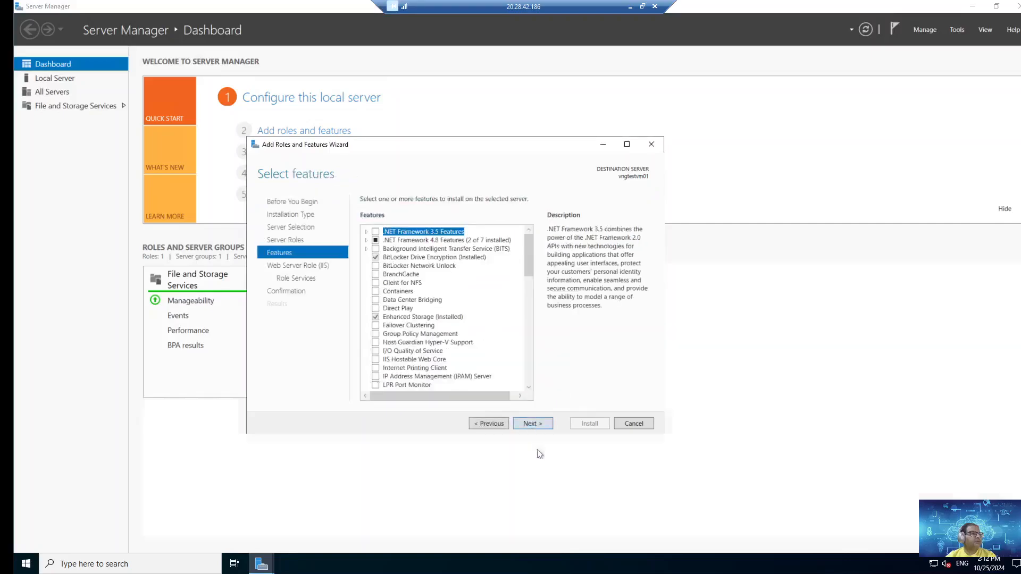
{"action": "left_click", "coordinate": [530, 429]}
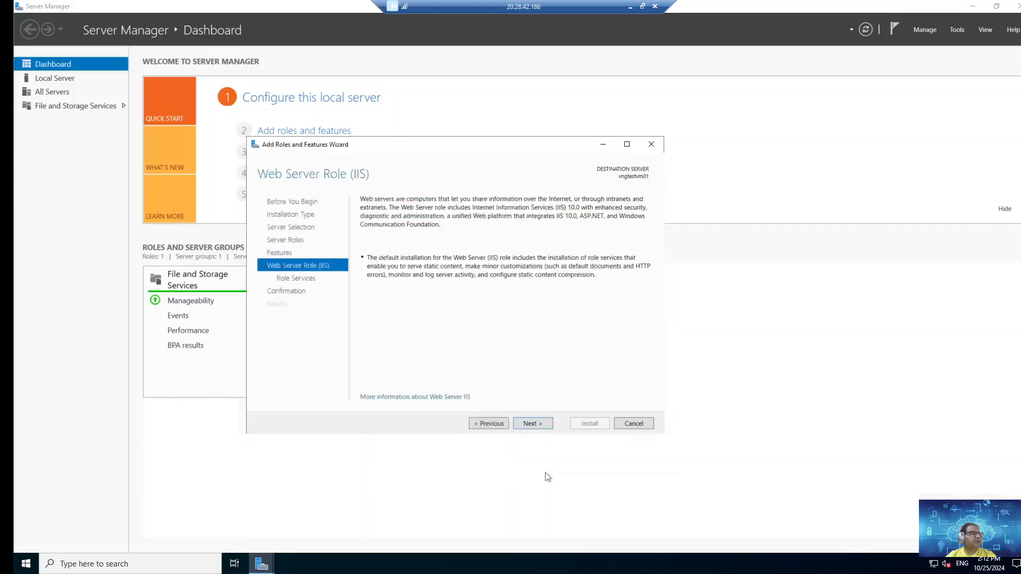
{"action": "left_click", "coordinate": [537, 424]}
{"action": "left_click", "coordinate": [588, 425]}
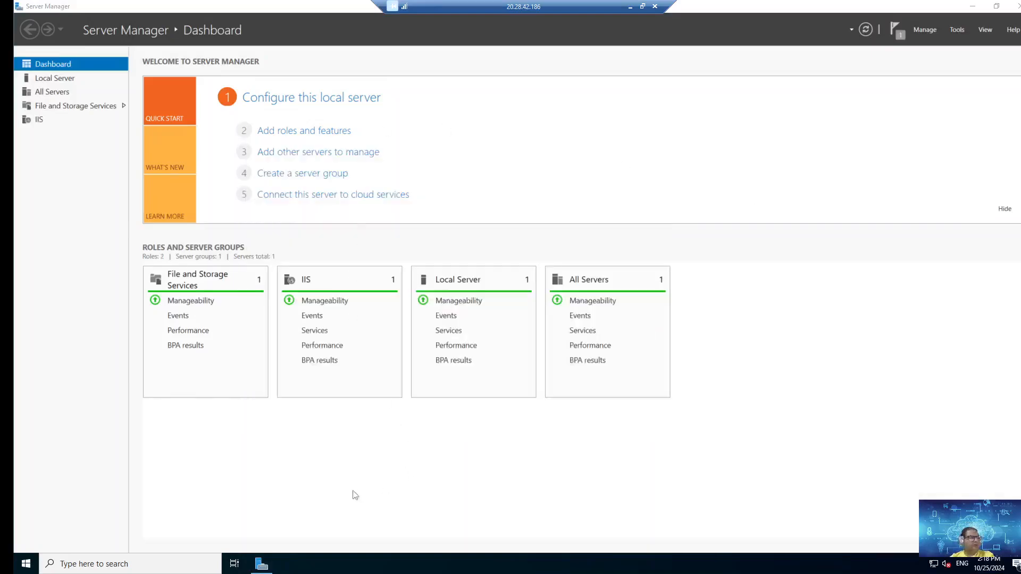
Open the C:\inetpub\wwwroot folder in File Explorer.
{"action": "right_click", "coordinate": [25, 564]}
{"action": "left_click", "coordinate": [80, 463]}
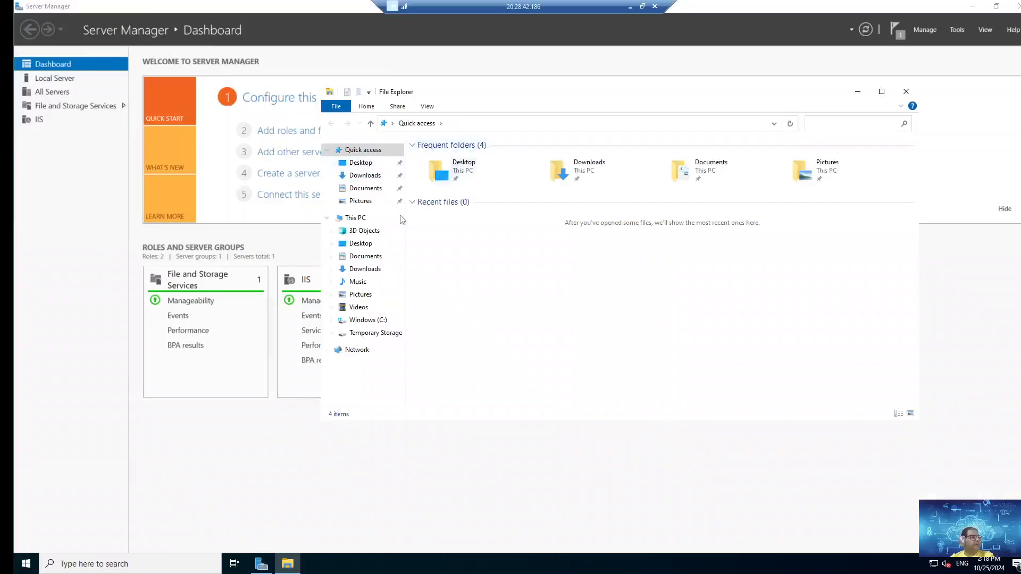
{"action": "left_click", "coordinate": [368, 320]}
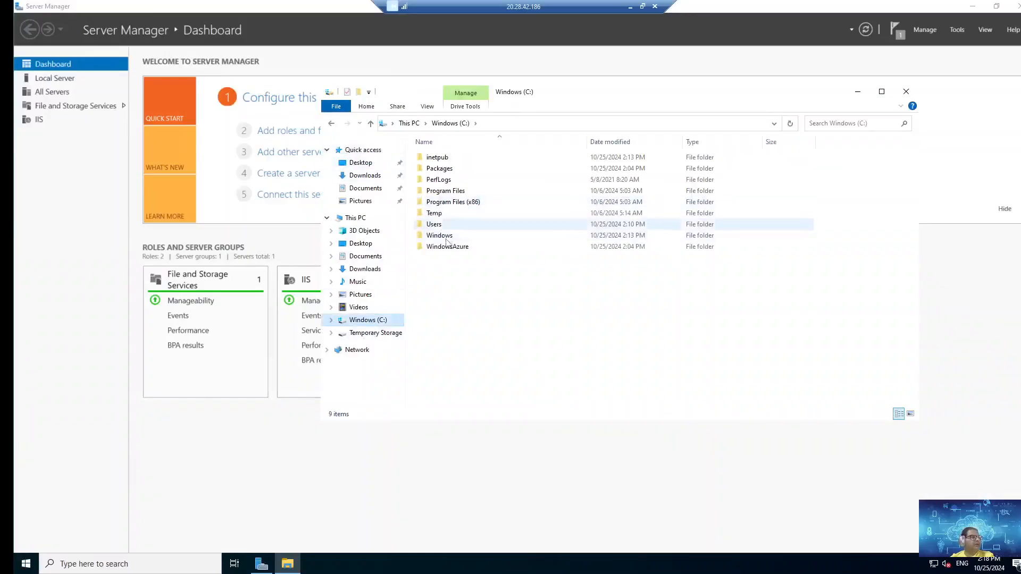
{"action": "double_click", "coordinate": [447, 158]}
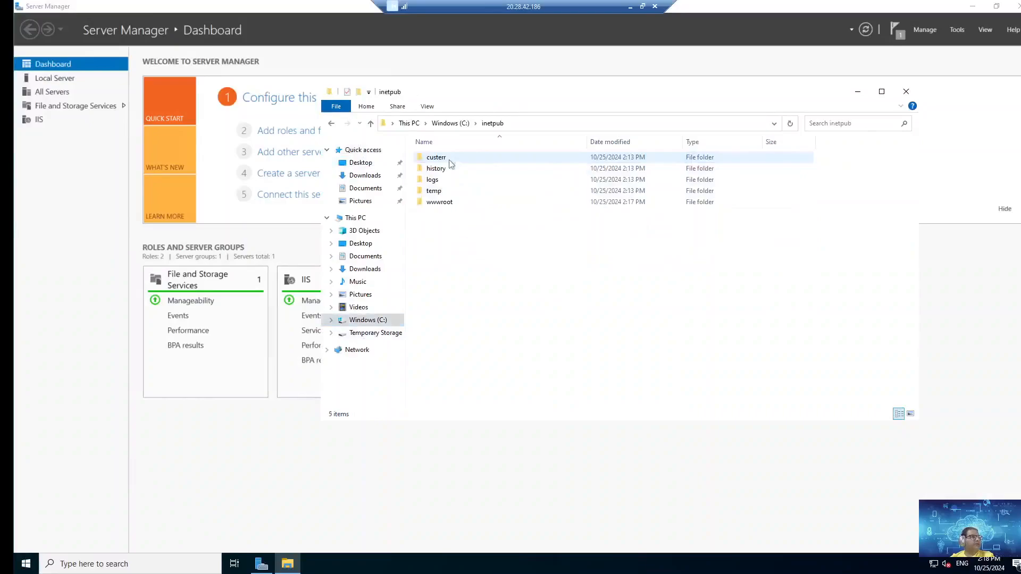
{"action": "double_click", "coordinate": [439, 202]}
Create a new text document in the wwwroot folder, name it index.html and accept the extension change.
{"action": "right_click", "coordinate": [480, 233]}
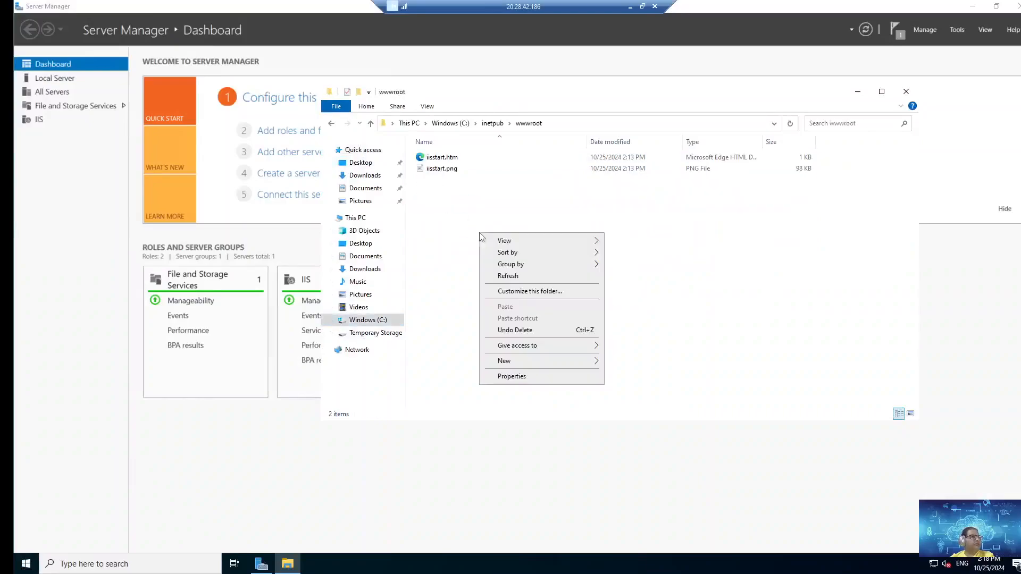
{"action": "mouse_move", "coordinate": [553, 362]}
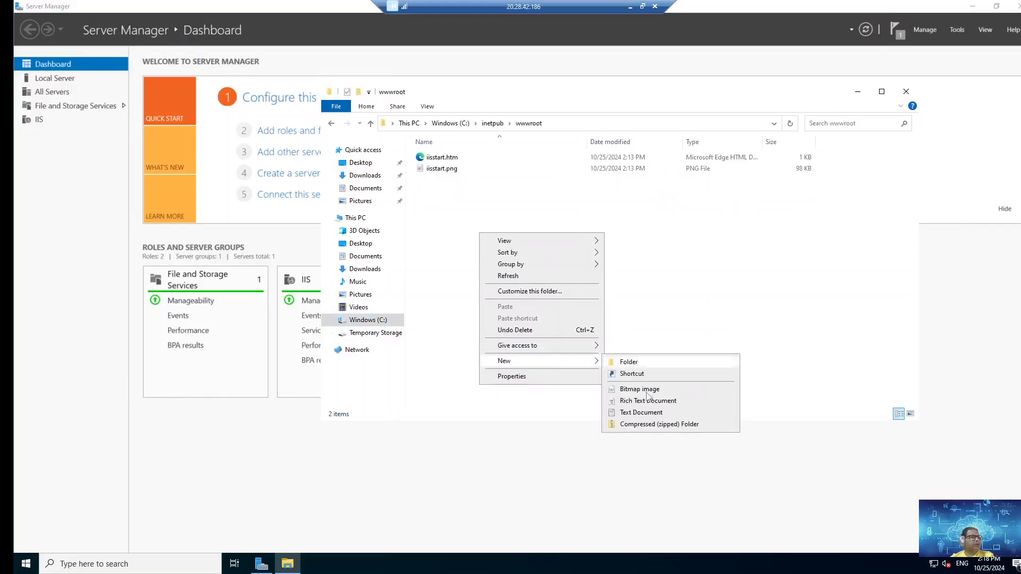
{"action": "left_click", "coordinate": [642, 412]}
{"action": "type", "text": "index."}
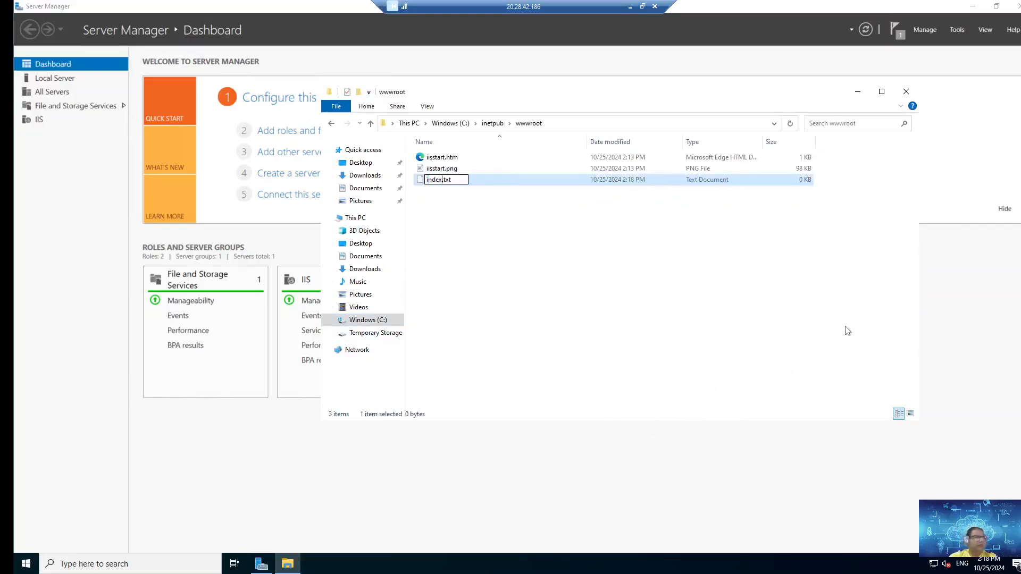
{"action": "type", "text": "html"}
{"action": "key", "text": "Return"}
{"action": "key", "text": "Return"}
Open index.html in Notepad, enter "<b> Hello from Azure VM </b>", save the file and close it.
{"action": "right_click", "coordinate": [453, 180]}
{"action": "left_click", "coordinate": [436, 187]}
{"action": "right_click", "coordinate": [443, 182]}
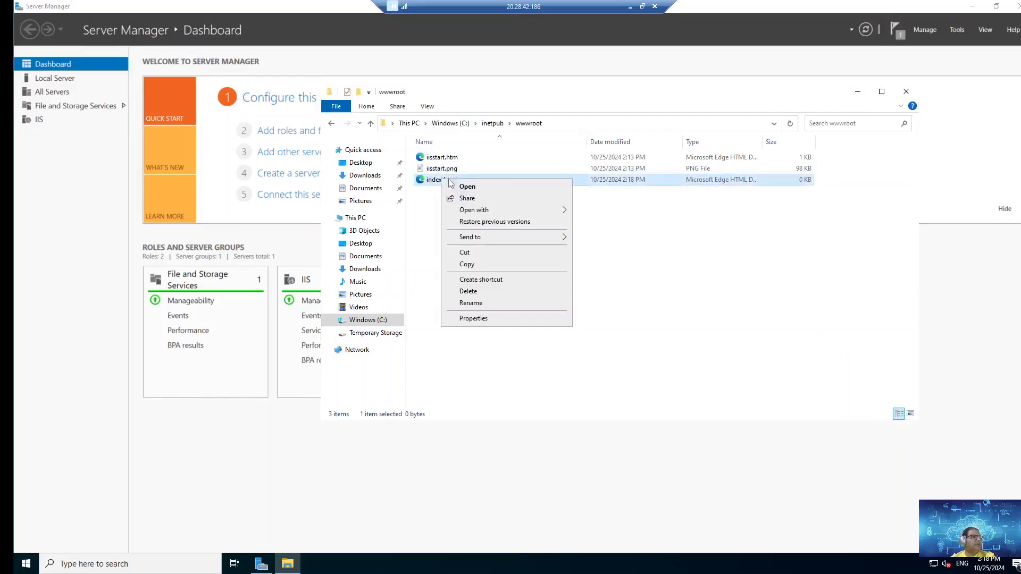
{"action": "mouse_move", "coordinate": [563, 215]}
{"action": "left_click", "coordinate": [614, 236]}
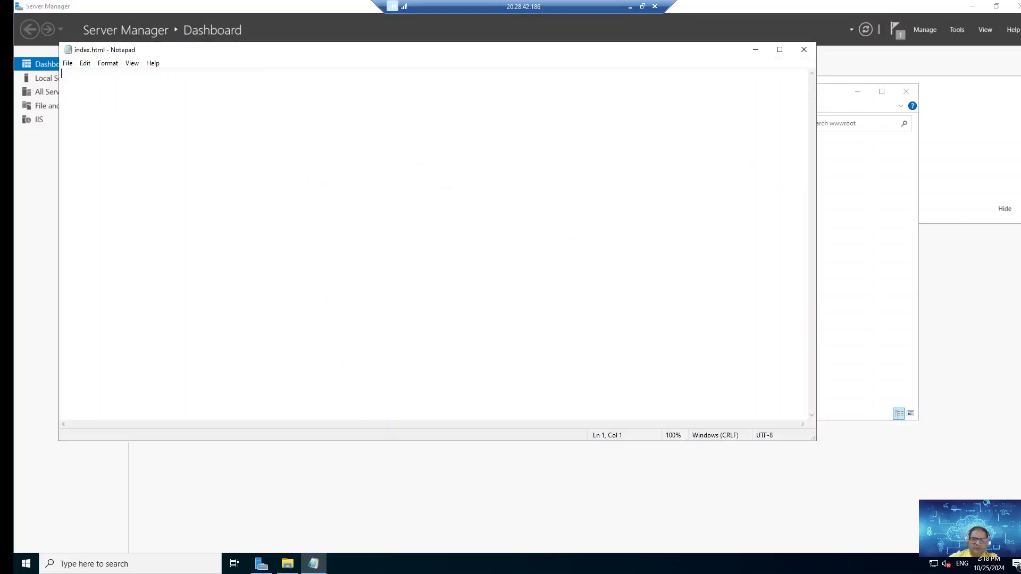
{"action": "type", "text": "<b> Hello from Azure VM </b>"}
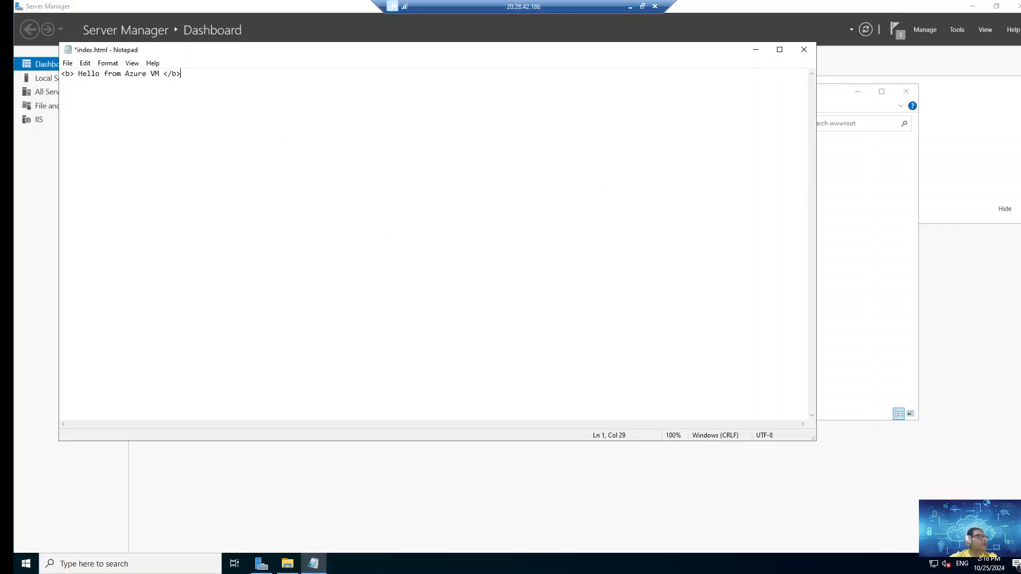
{"action": "key", "text": "alt+f"}
{"action": "key", "text": "s"}
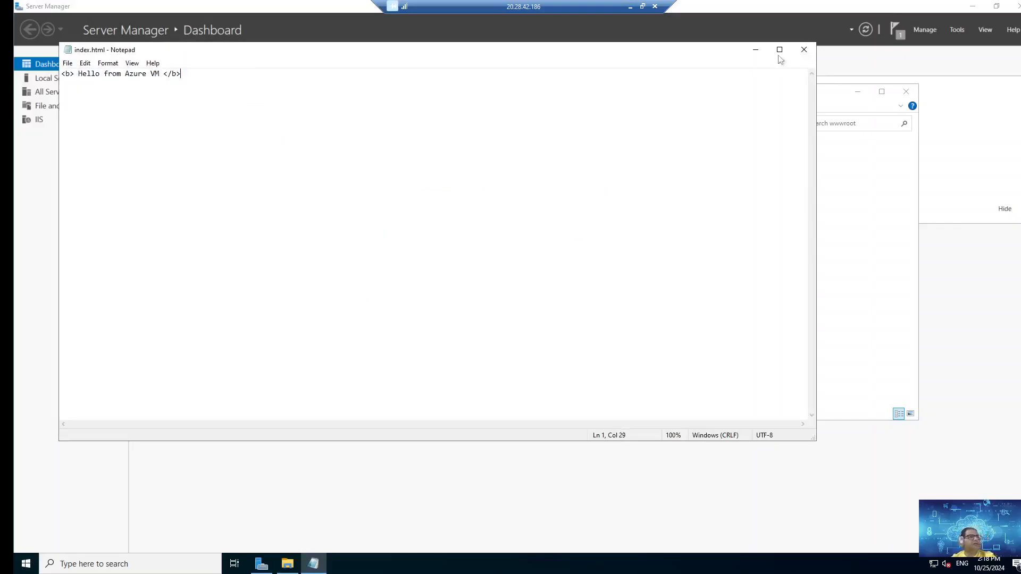
{"action": "left_click", "coordinate": [804, 49]}
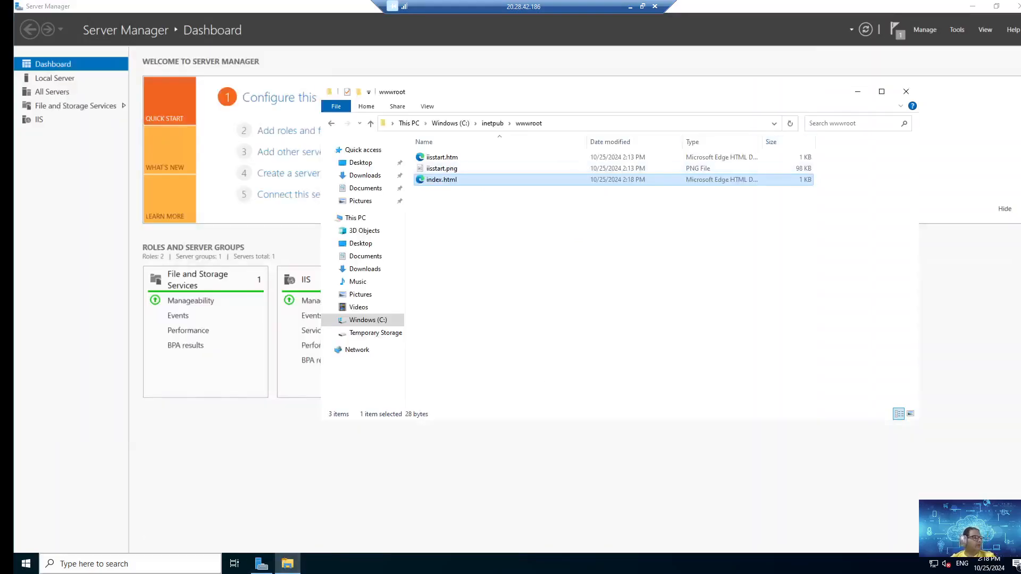
Search for Microsoft Edge on the remote machine and launch it.
{"action": "key", "text": "super+s"}
{"action": "type", "text": "edge"}
{"action": "left_click", "coordinate": [105, 271]}
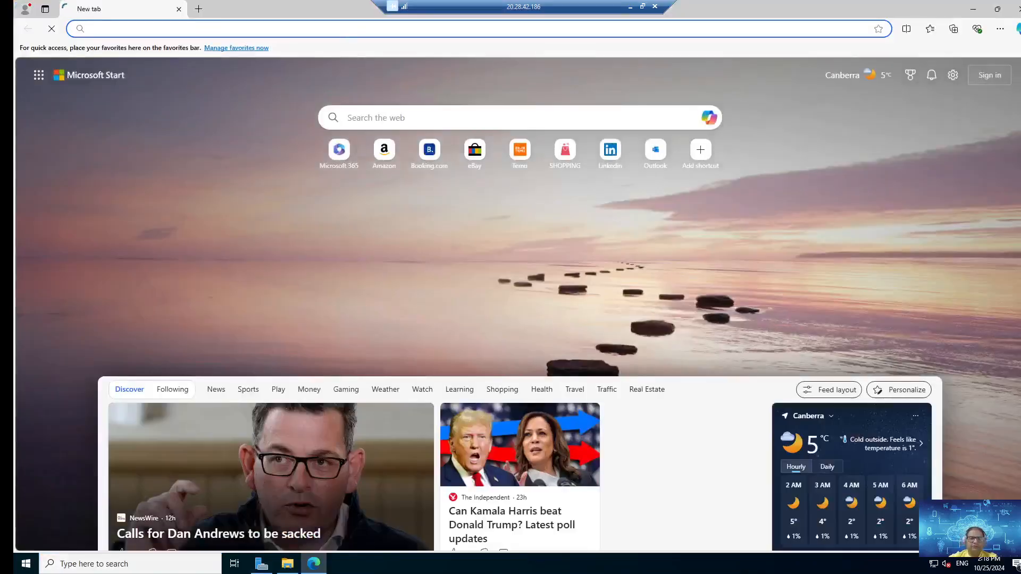
{"action": "type", "text": "http://"}
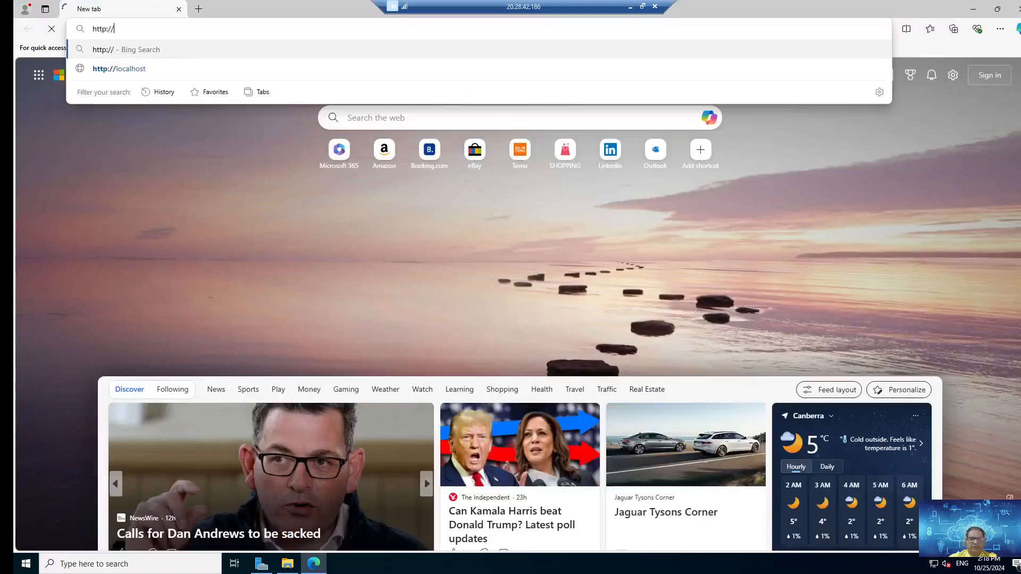
{"action": "type", "text": "loaclhost"}
{"action": "key", "text": "Return"}
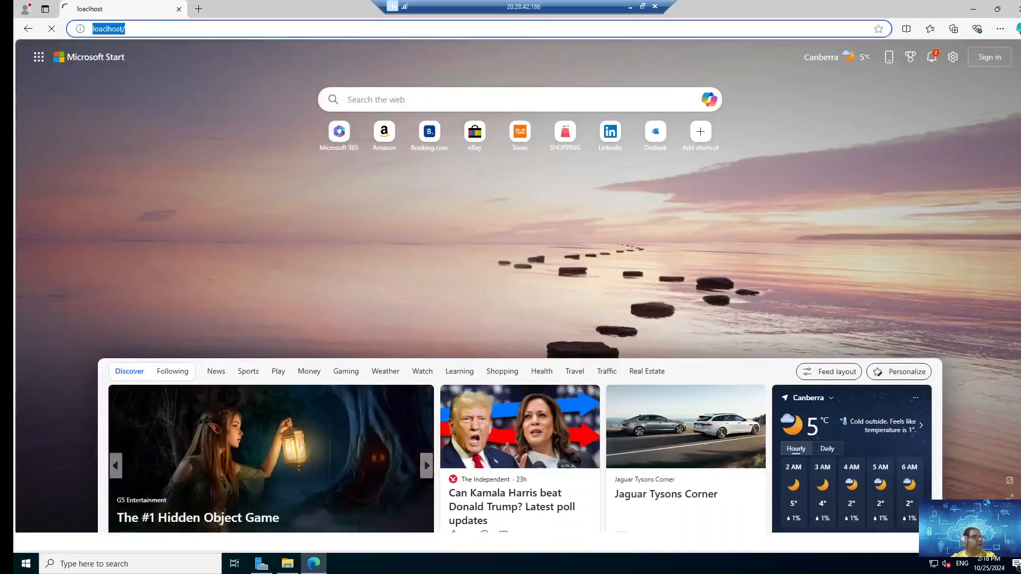
{"action": "key", "text": "ctrl+a"}
{"action": "type", "text": "h"}
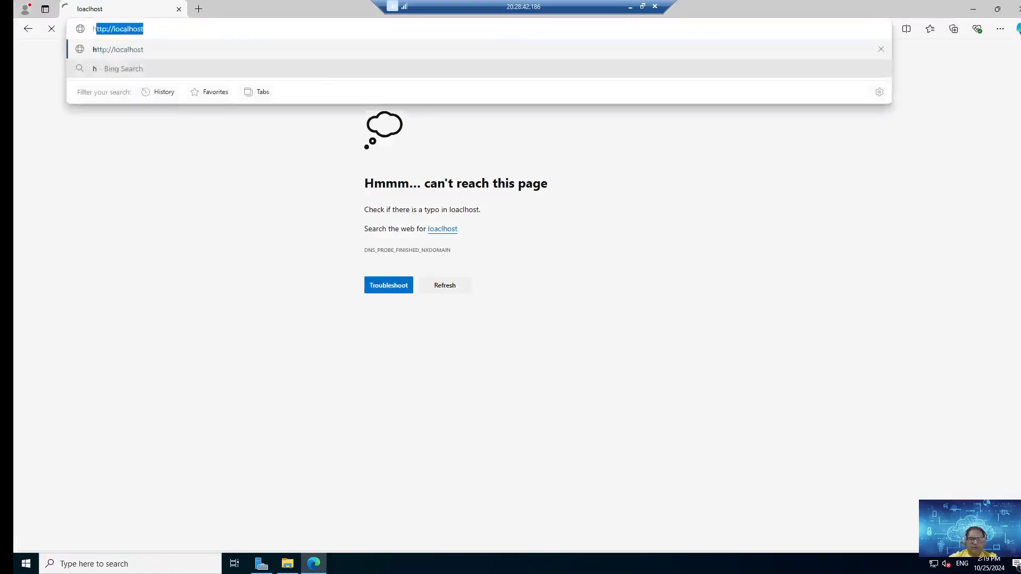
{"action": "type", "text": "ttp://localhost"}
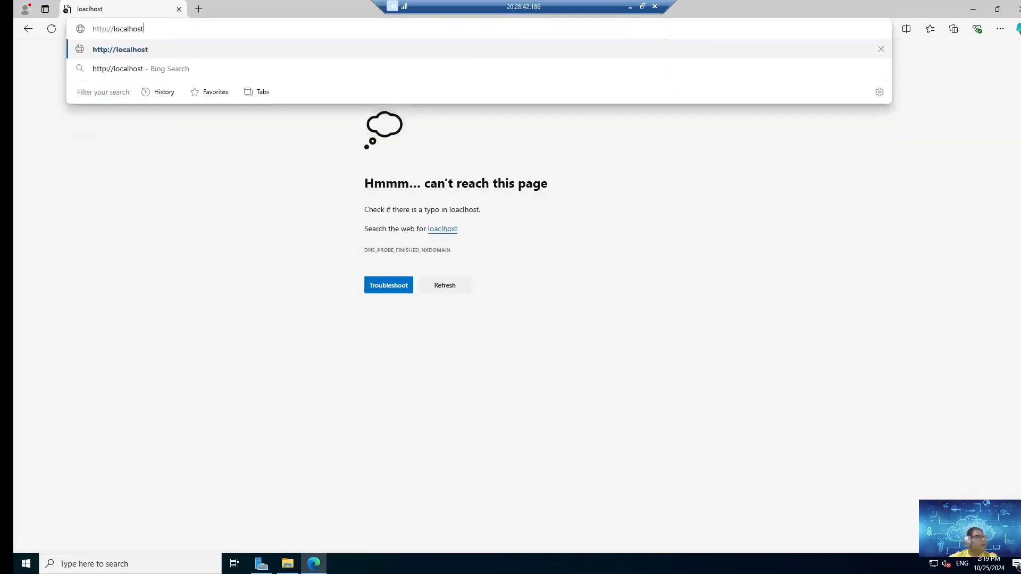
{"action": "key", "text": "Return"}
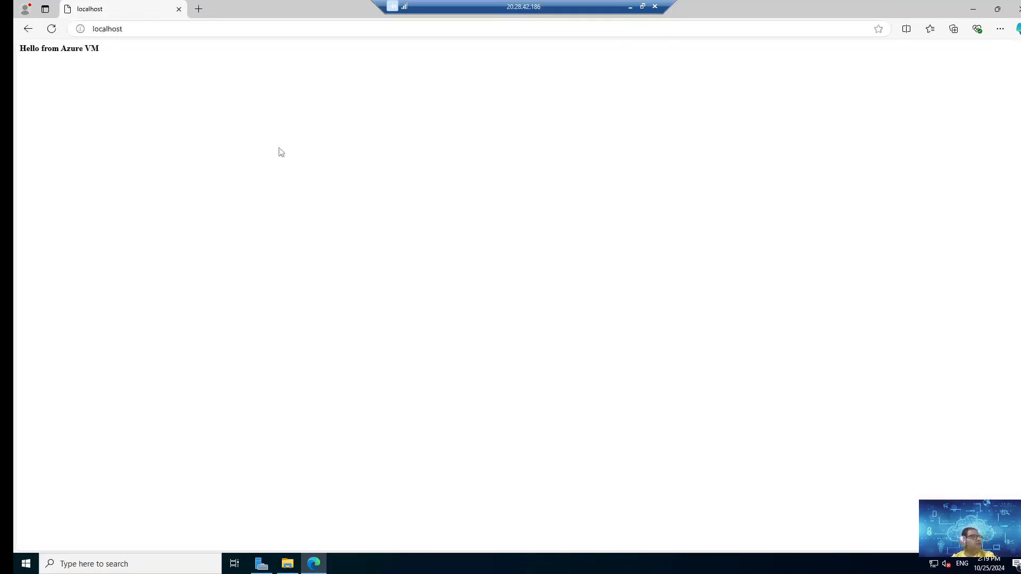
{"action": "left_click_drag", "start_coordinate": [23, 43], "coordinate": [314, 87]}
{"action": "left_click", "coordinate": [315, 87]}
Close Edge, Server Manager and File Explorer on the remote machine and end the remote session.
{"action": "left_click", "coordinate": [1015, 10]}
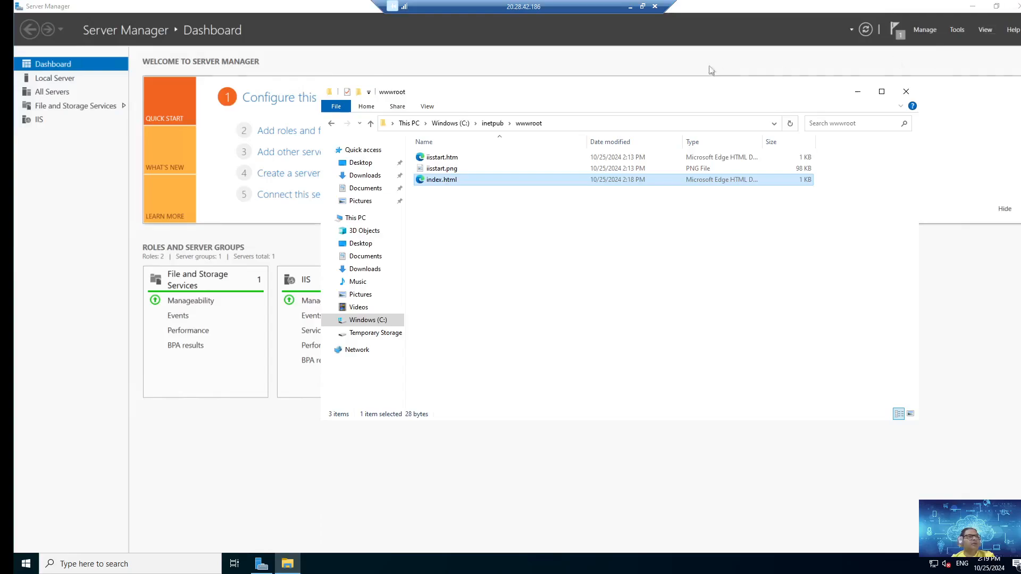
{"action": "left_click", "coordinate": [1016, 7]}
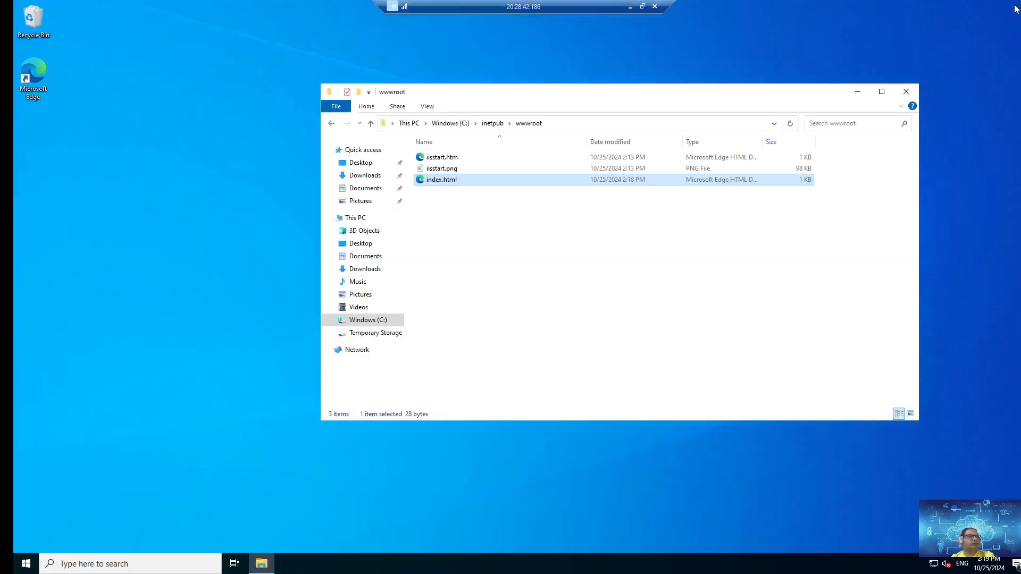
{"action": "left_click", "coordinate": [906, 91]}
{"action": "left_click", "coordinate": [26, 564]}
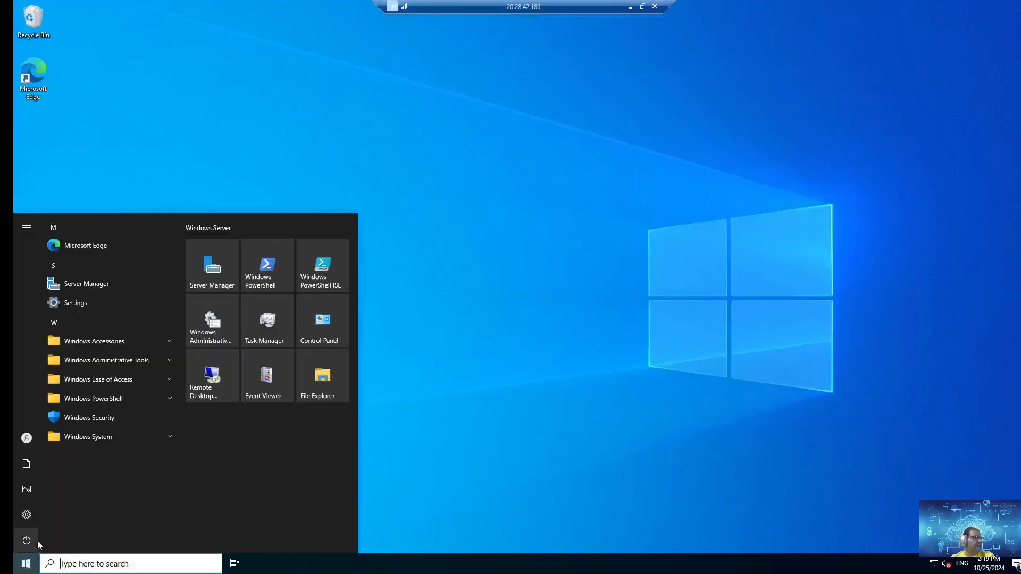
{"action": "mouse_move", "coordinate": [37, 543]}
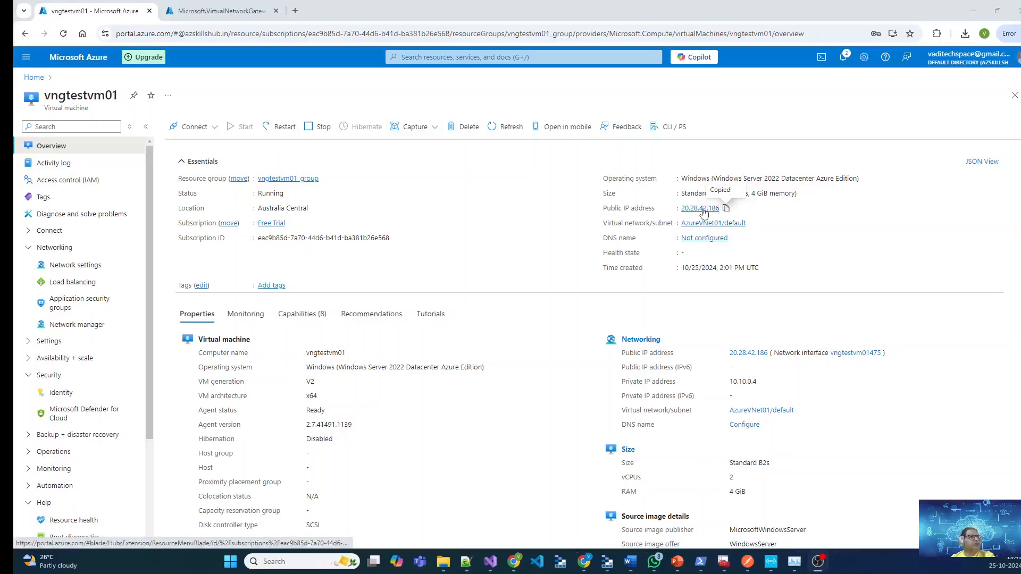
Dissociate the public IP address vngtestvm01-ip from its network interface, confirm, and refresh the virtual machine's overview.
{"action": "left_click", "coordinate": [701, 209]}
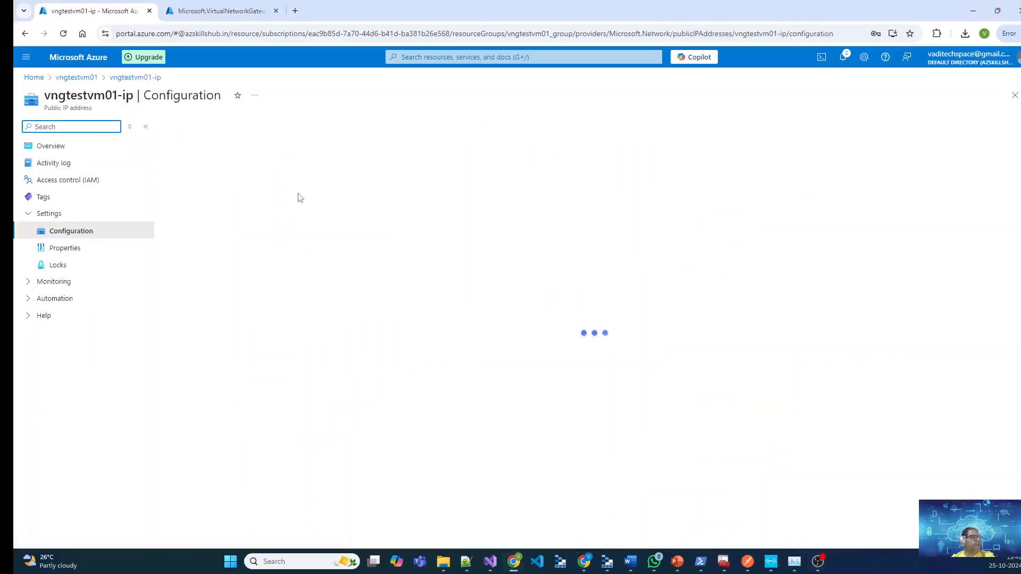
{"action": "left_click", "coordinate": [67, 146]}
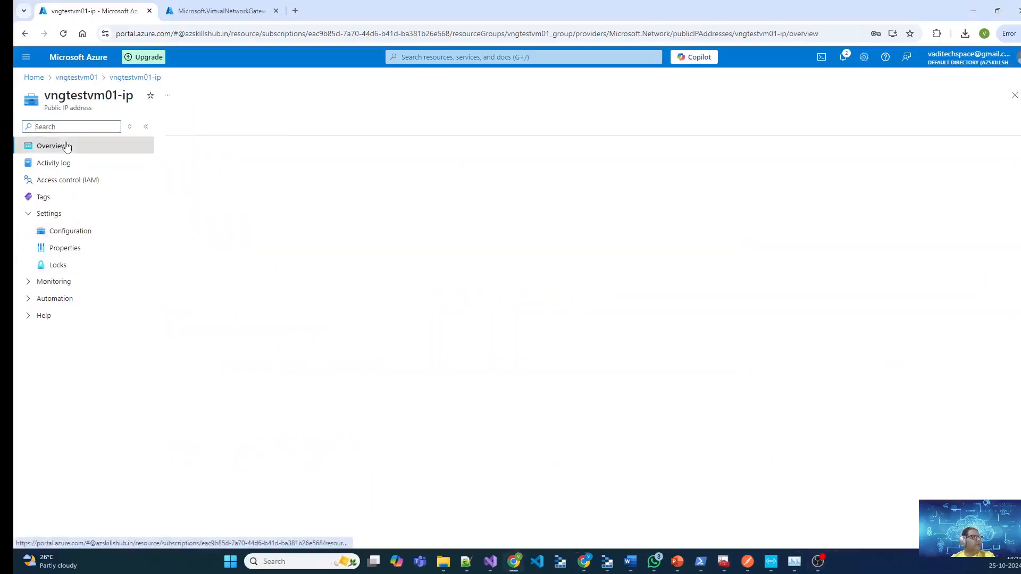
{"action": "left_click", "coordinate": [239, 136]}
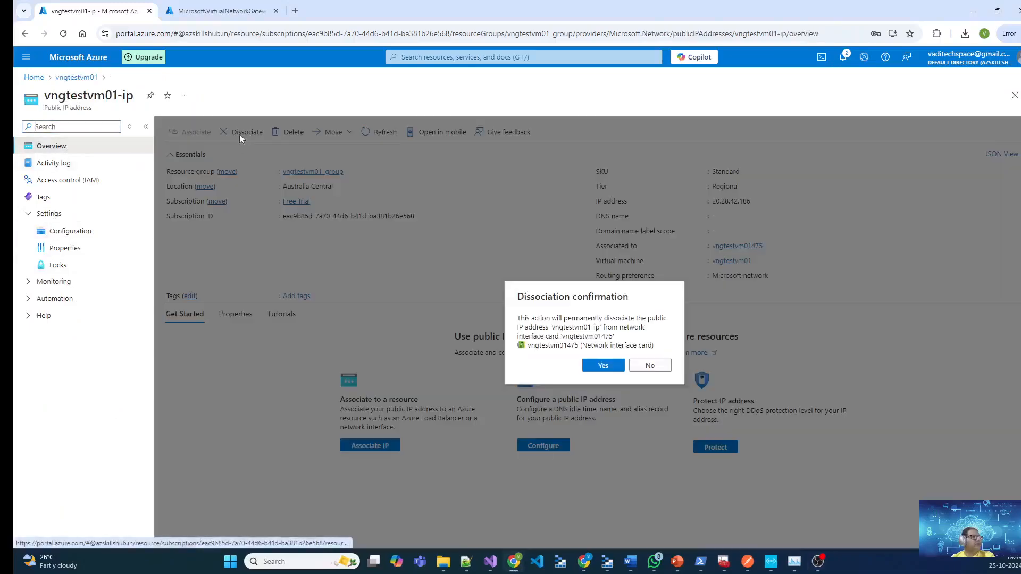
{"action": "left_click", "coordinate": [602, 365]}
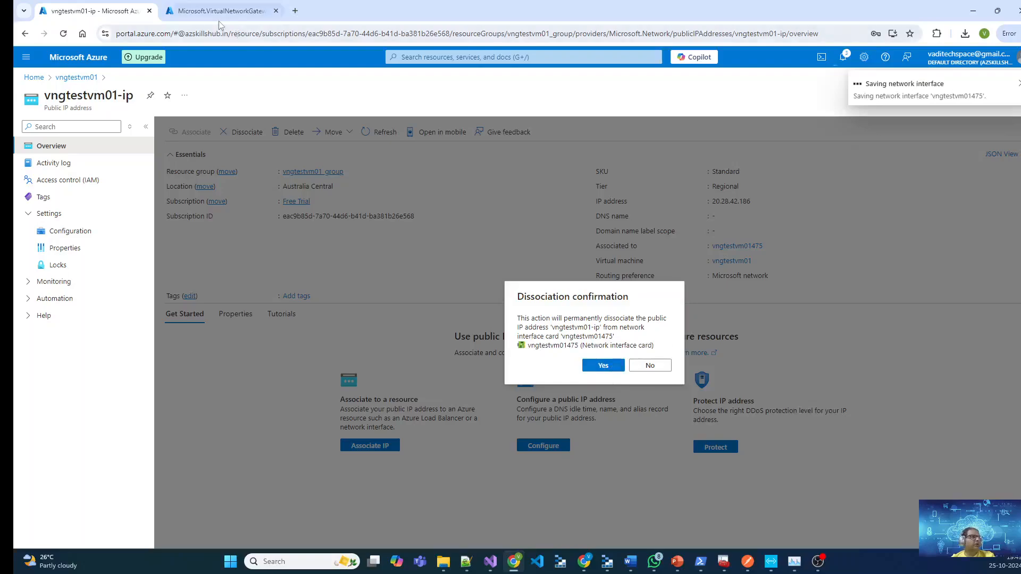
{"action": "mouse_move", "coordinate": [218, 20]}
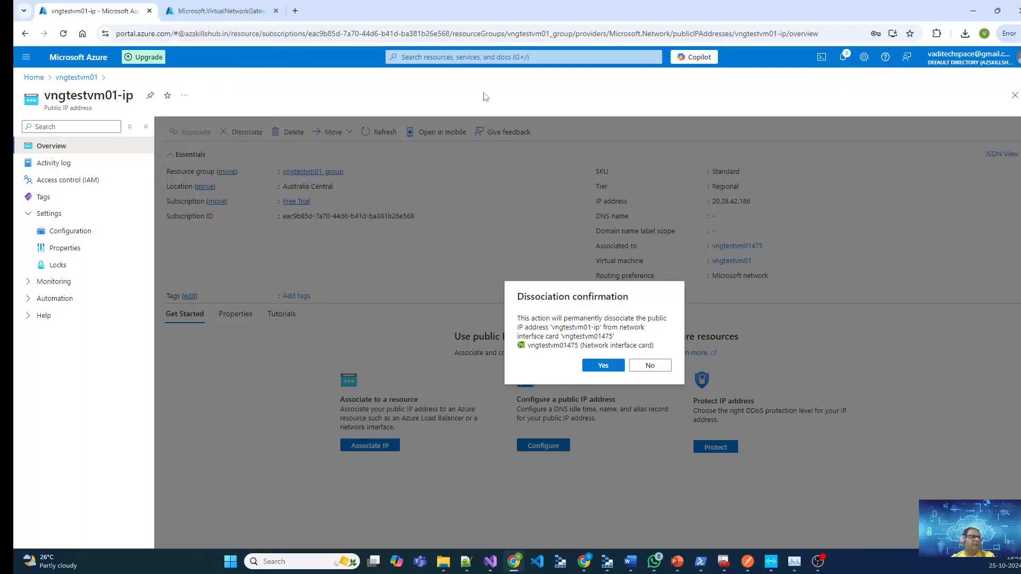
{"action": "left_click", "coordinate": [75, 78]}
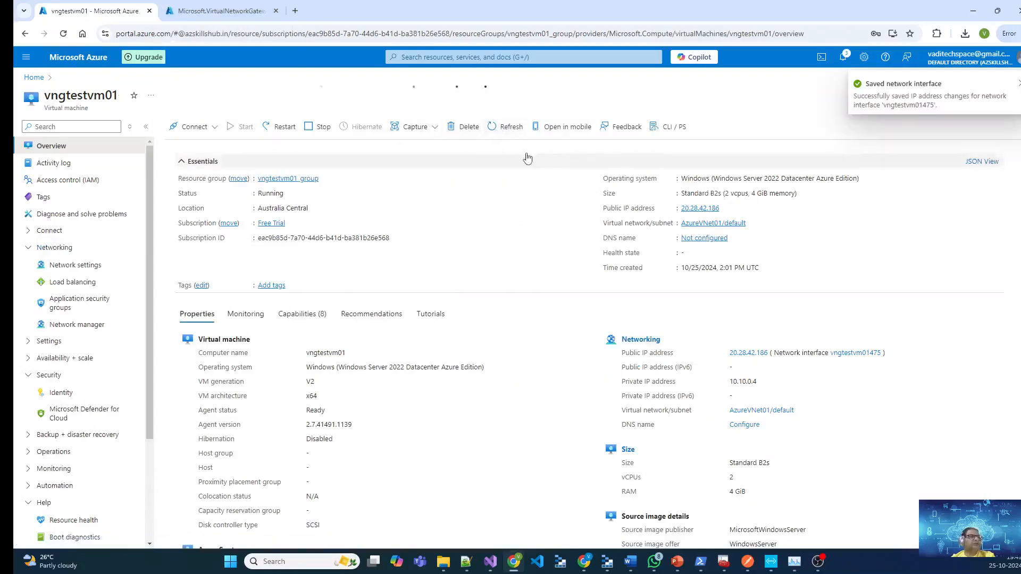
{"action": "left_click", "coordinate": [506, 130]}
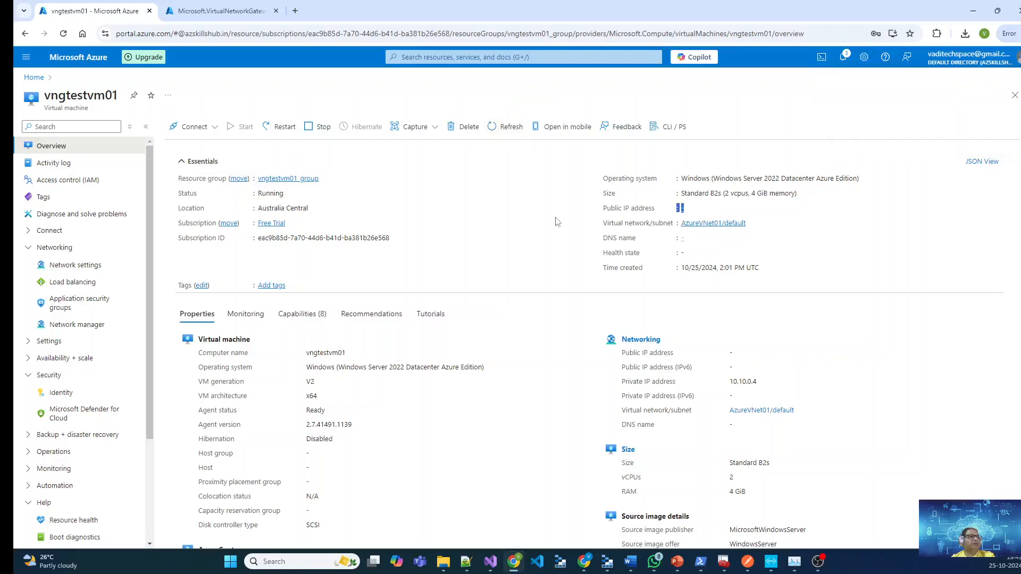
Open the deployed gateway vng-gateway-01 and start configuring its point-to-site settings.
{"action": "left_click", "coordinate": [220, 8]}
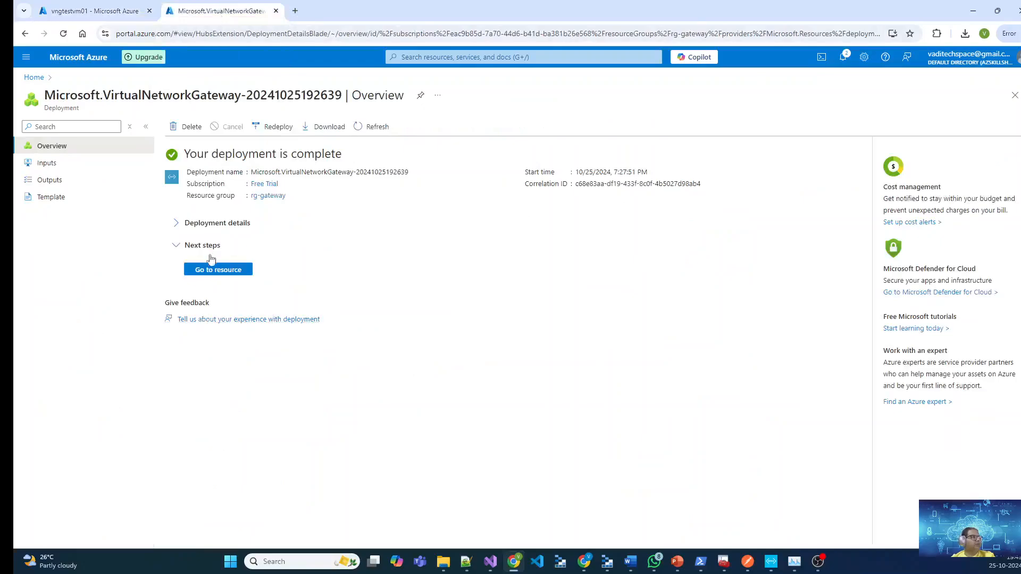
{"action": "left_click", "coordinate": [226, 273]}
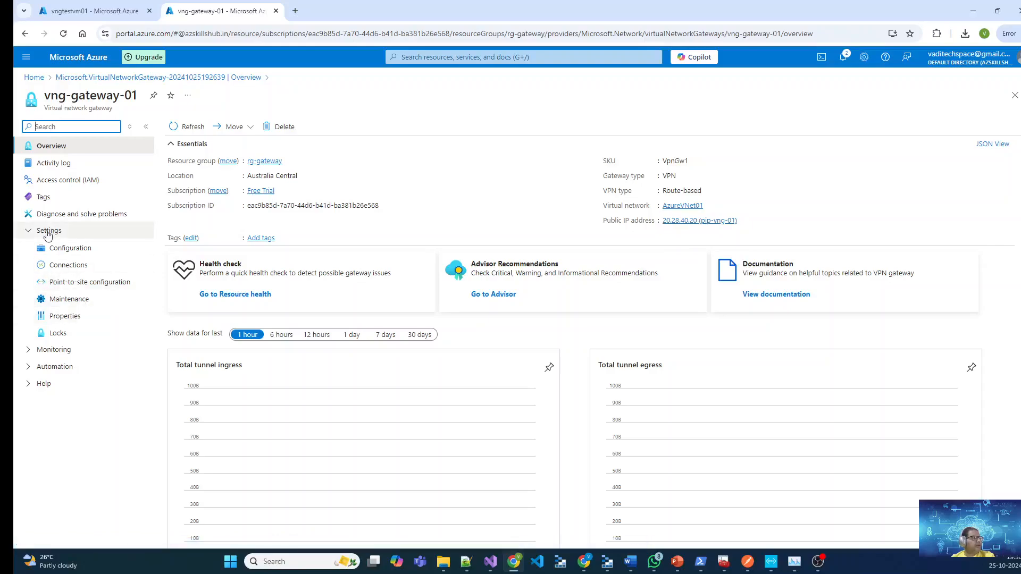
{"action": "left_click", "coordinate": [88, 283]}
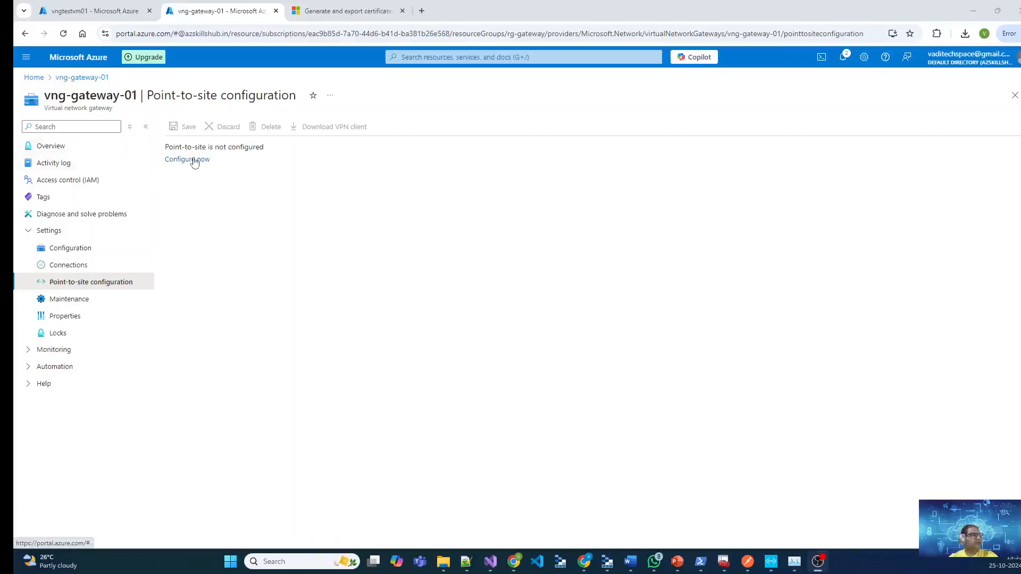
{"action": "left_click", "coordinate": [194, 159]}
Set the point-to-site address pool to 10.20.0.0/24.
{"action": "left_click", "coordinate": [203, 160]}
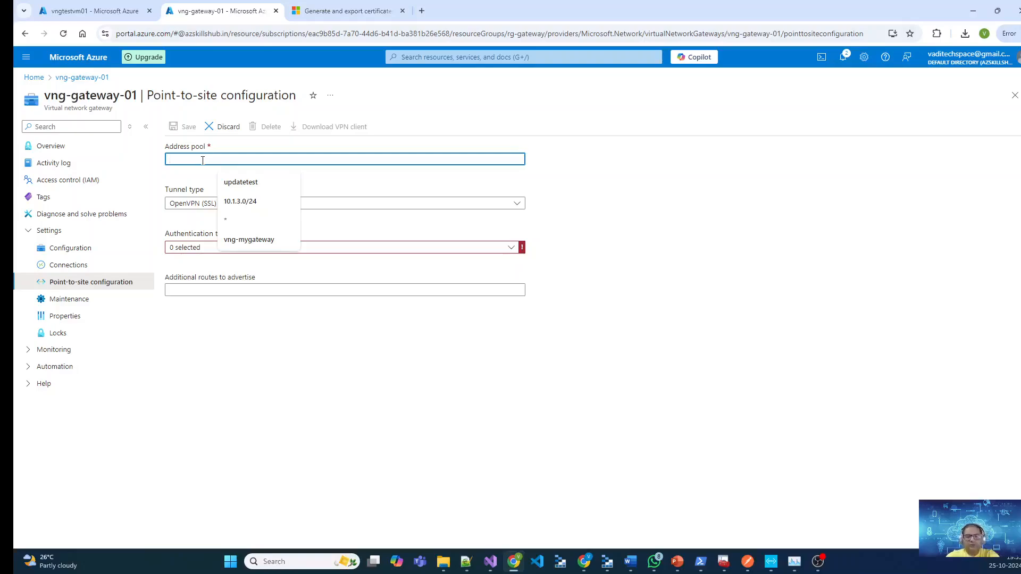
{"action": "type", "text": "1"}
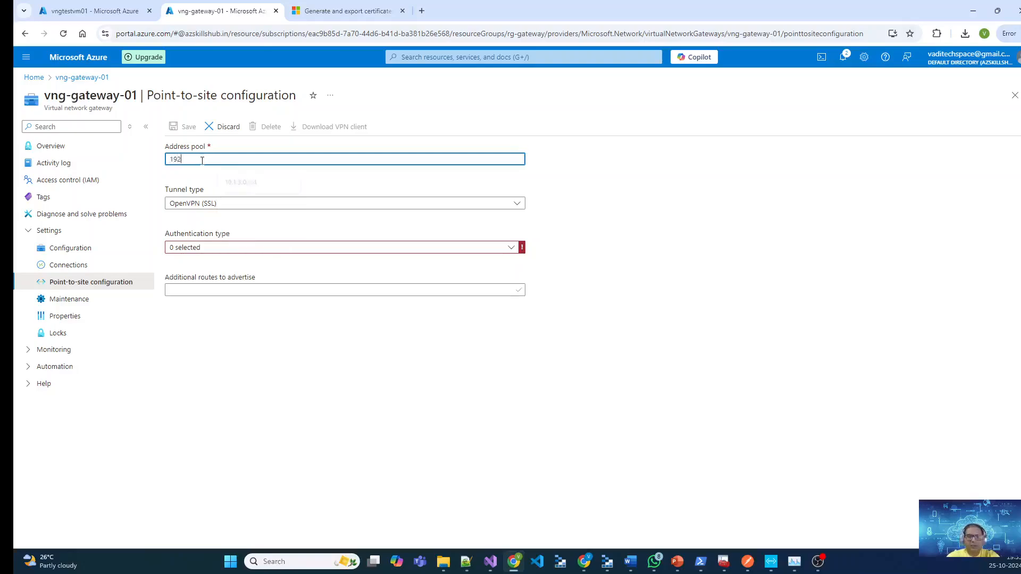
{"action": "type", "text": "0.20.0.0/24"}
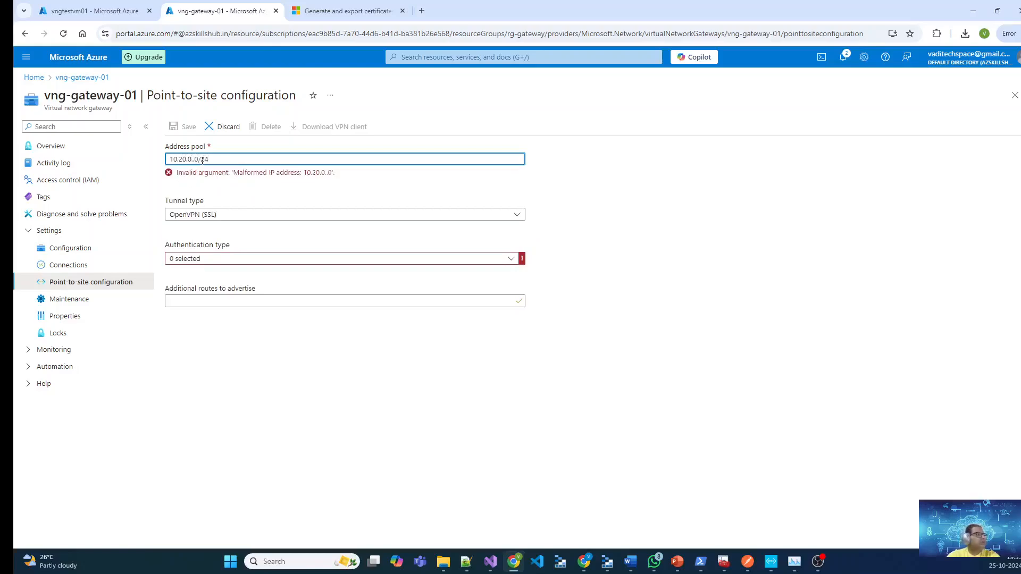
{"action": "key", "text": "BackSpace"}
{"action": "key", "text": "Tab"}
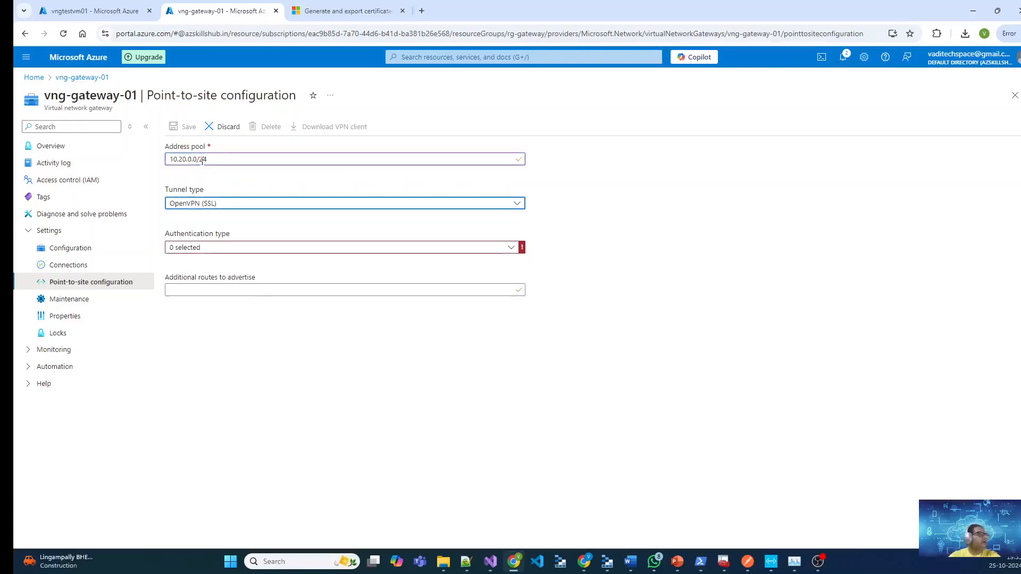
{"action": "triple_click", "coordinate": [229, 157]}
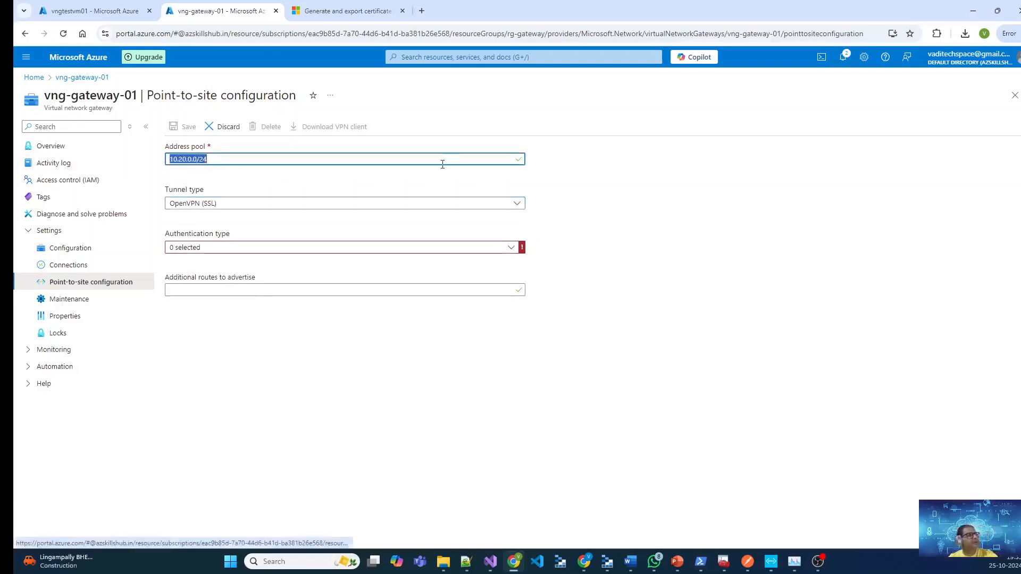
{"action": "key", "text": "Tab"}
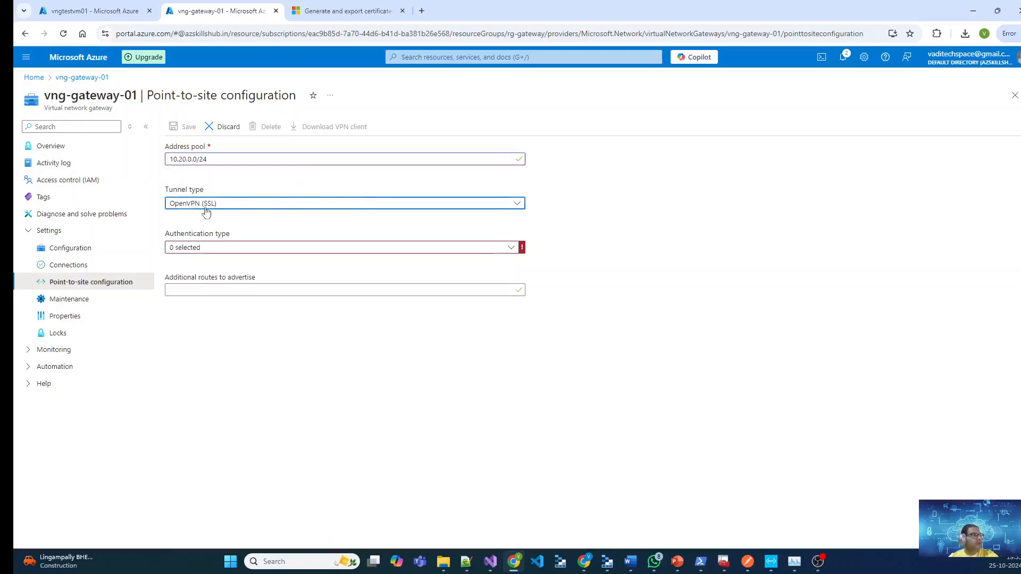
Set the tunnel type to IKEv2 and the authentication type to Azure certificate.
{"action": "left_click", "coordinate": [242, 210]}
{"action": "left_click", "coordinate": [223, 254]}
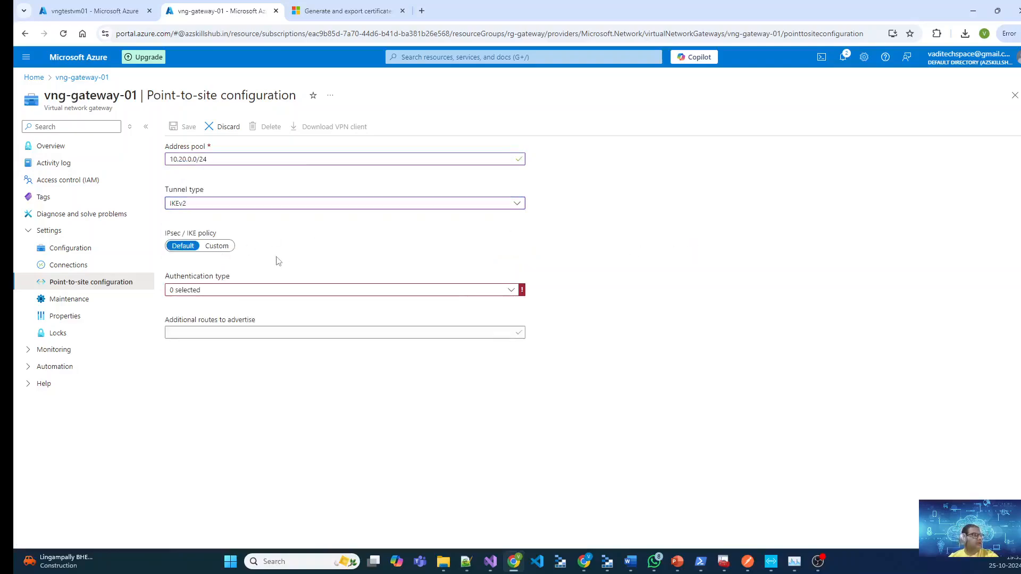
{"action": "left_click", "coordinate": [257, 293]}
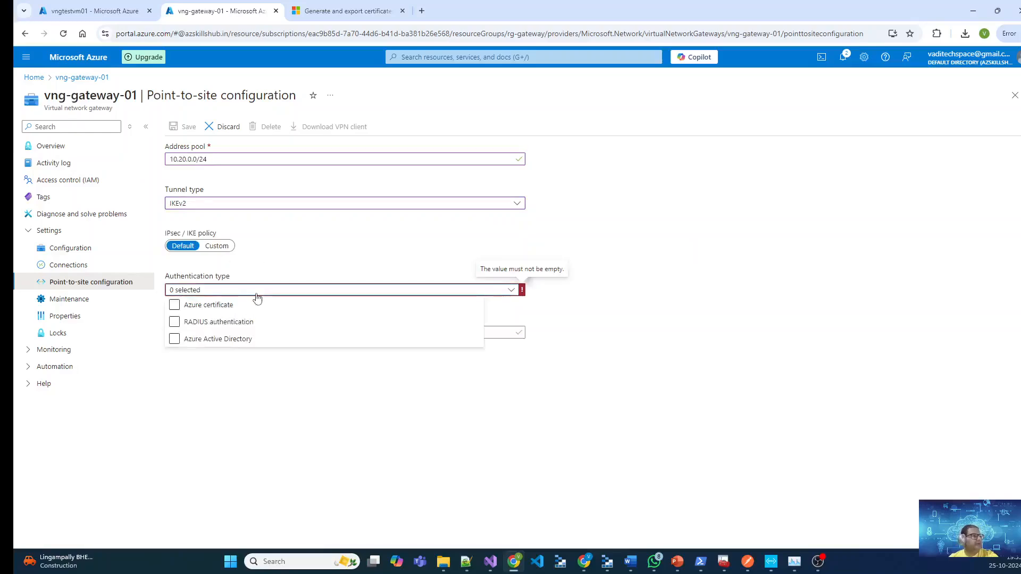
{"action": "left_click", "coordinate": [239, 339]}
{"action": "left_click", "coordinate": [186, 307]}
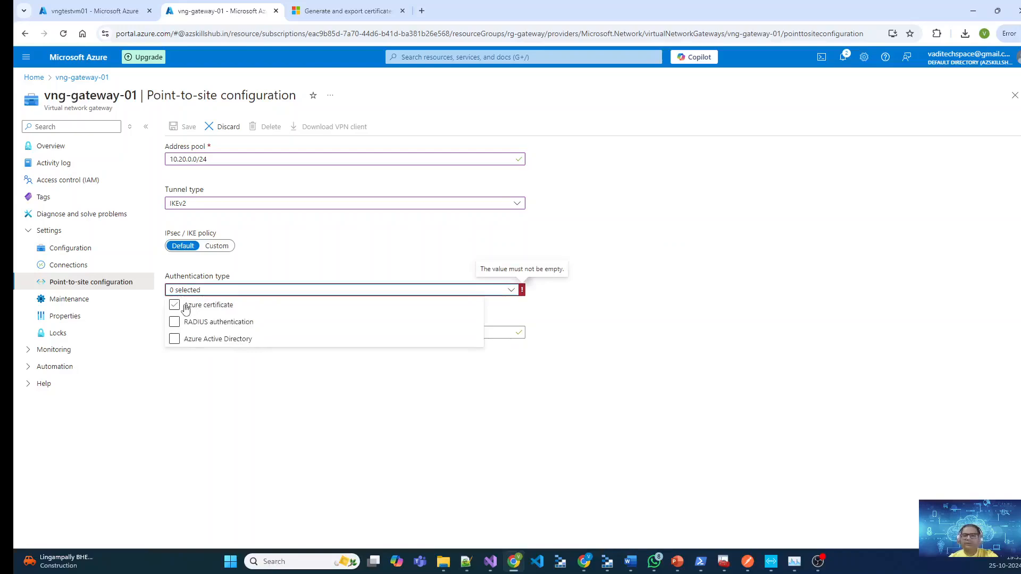
{"action": "left_click", "coordinate": [185, 307]}
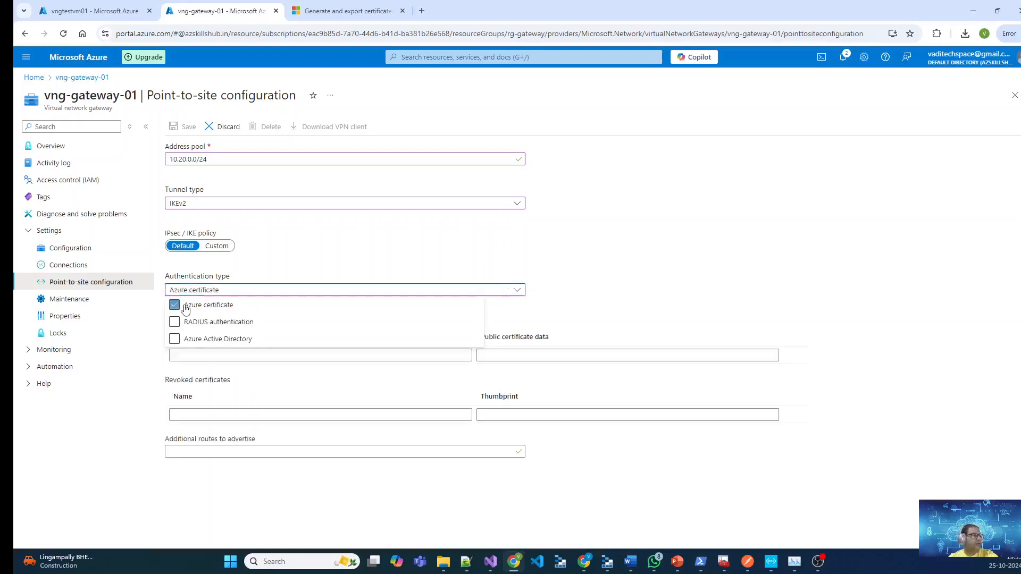
{"action": "left_click", "coordinate": [702, 297]}
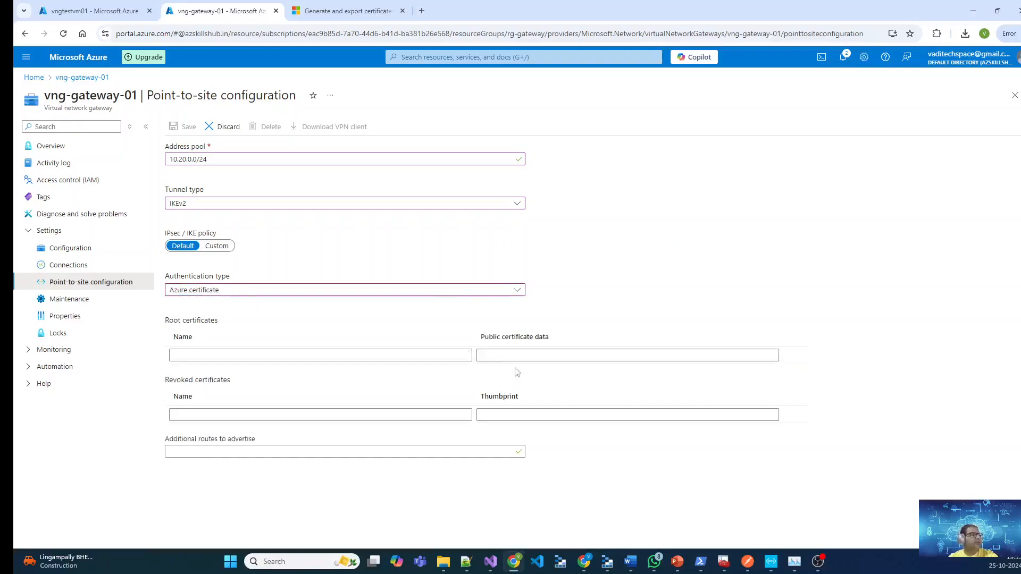
Examine the Microsoft Learn article on point-to-site certificates for how to create a self-signed root certificate and generate a client certificate.
{"action": "left_click", "coordinate": [342, 10]}
{"action": "scroll", "coordinate": [408, 175], "scroll_direction": "up", "scroll_amount": 5}
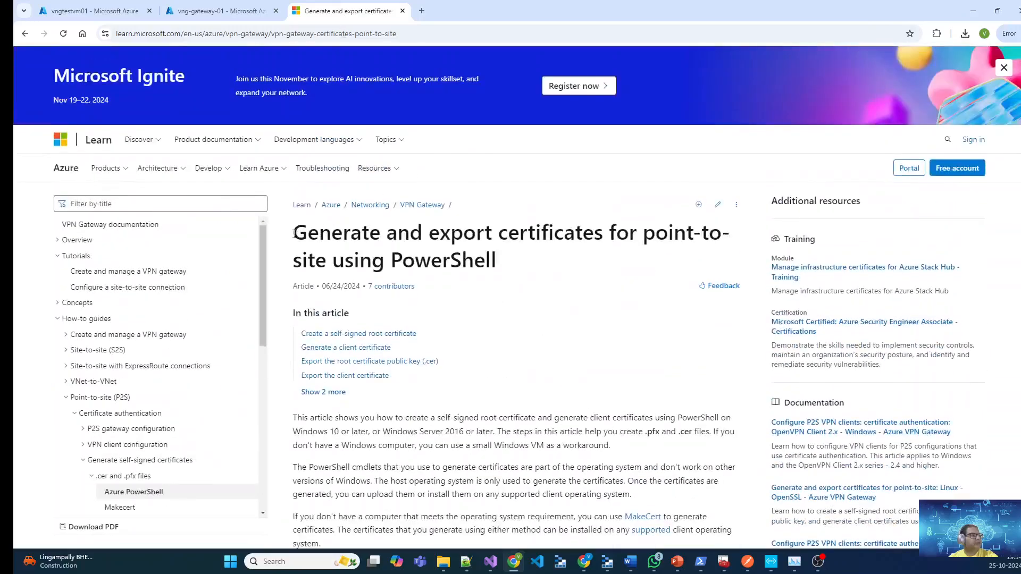
{"action": "left_click_drag", "start_coordinate": [294, 234], "coordinate": [541, 261]}
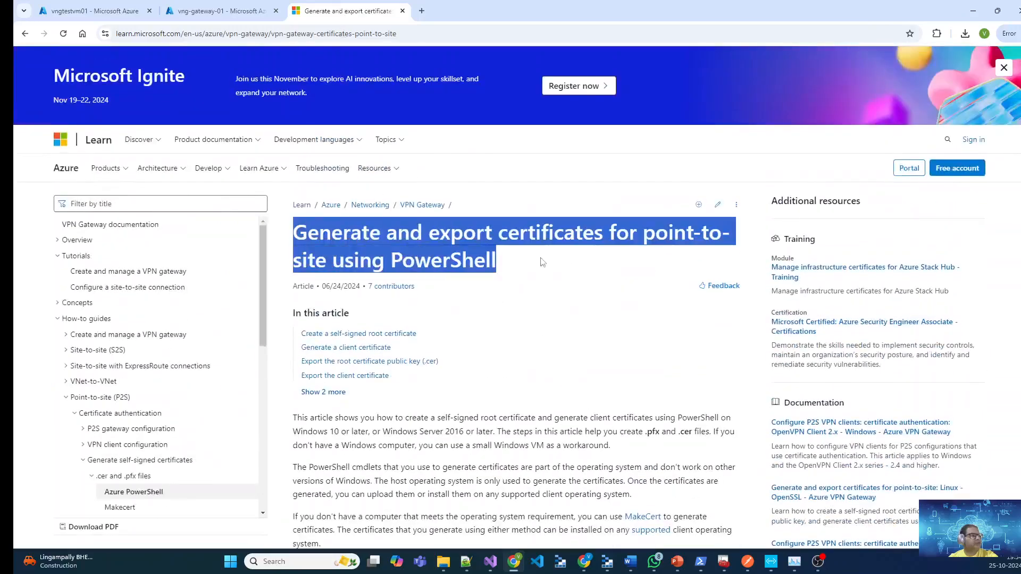
{"action": "left_click", "coordinate": [560, 280]}
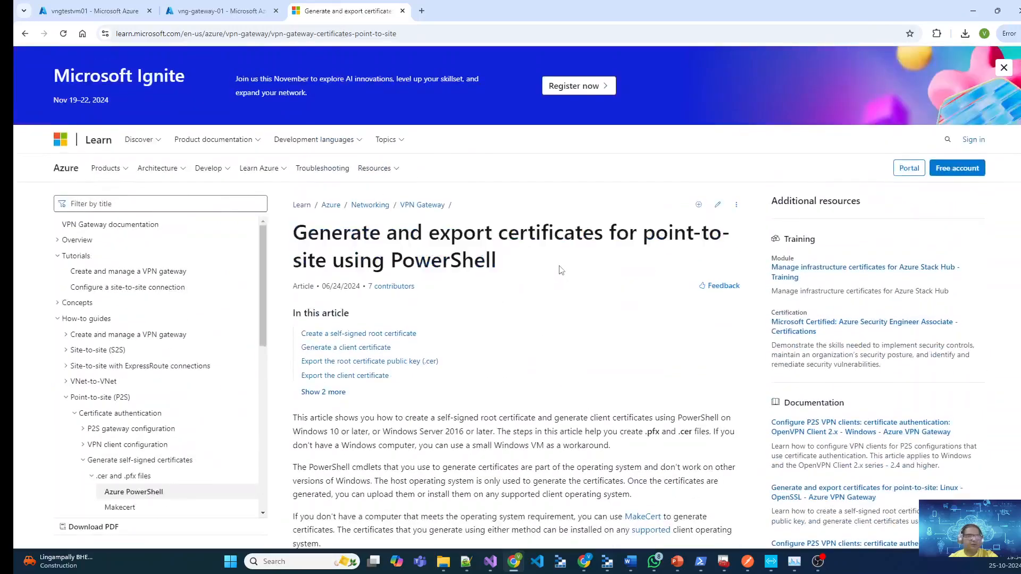
{"action": "scroll", "coordinate": [562, 271], "scroll_direction": "down", "scroll_amount": 8}
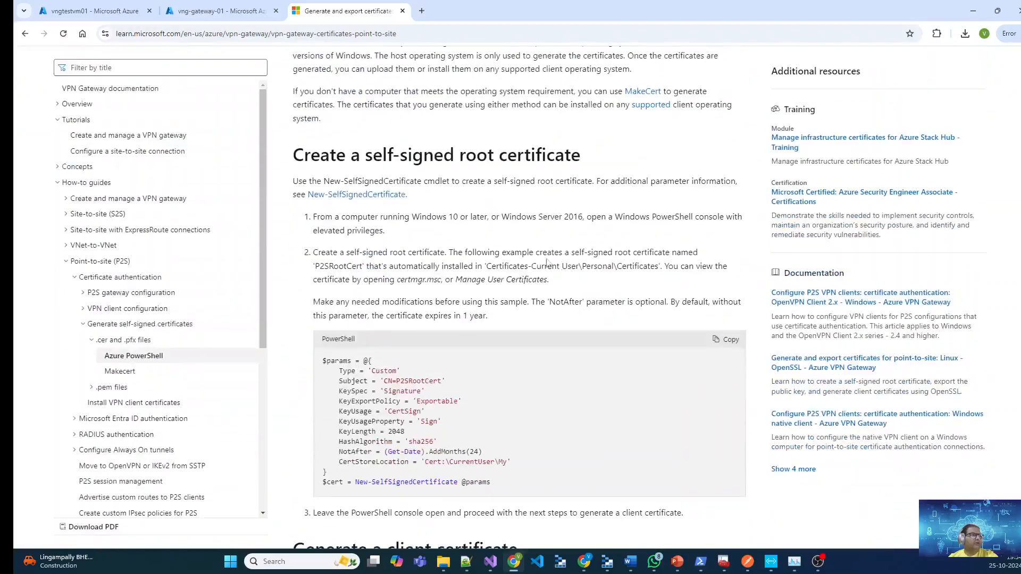
{"action": "left_click_drag", "start_coordinate": [283, 153], "coordinate": [547, 159]}
{"action": "left_click", "coordinate": [542, 237]}
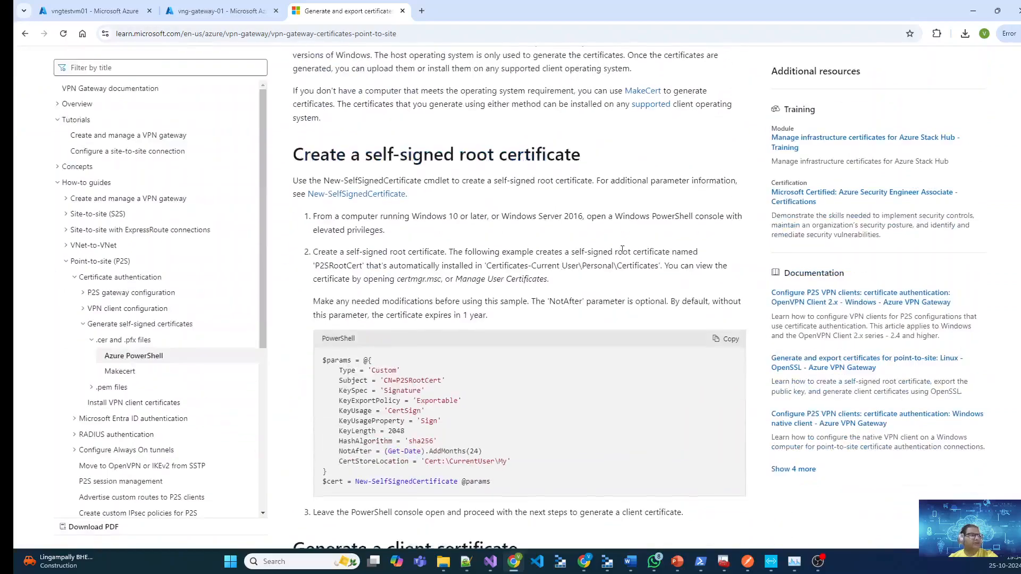
{"action": "scroll", "coordinate": [621, 248], "scroll_direction": "down", "scroll_amount": 2}
{"action": "scroll", "coordinate": [557, 188], "scroll_direction": "up", "scroll_amount": 1}
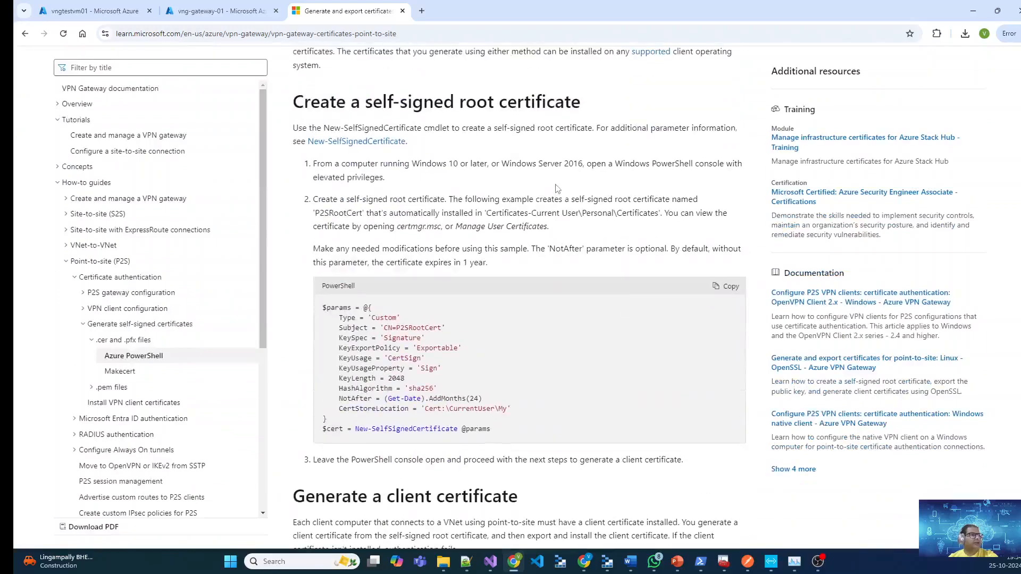
{"action": "scroll", "coordinate": [556, 189], "scroll_direction": "down", "scroll_amount": 2}
{"action": "scroll", "coordinate": [556, 188], "scroll_direction": "down", "scroll_amount": 4}
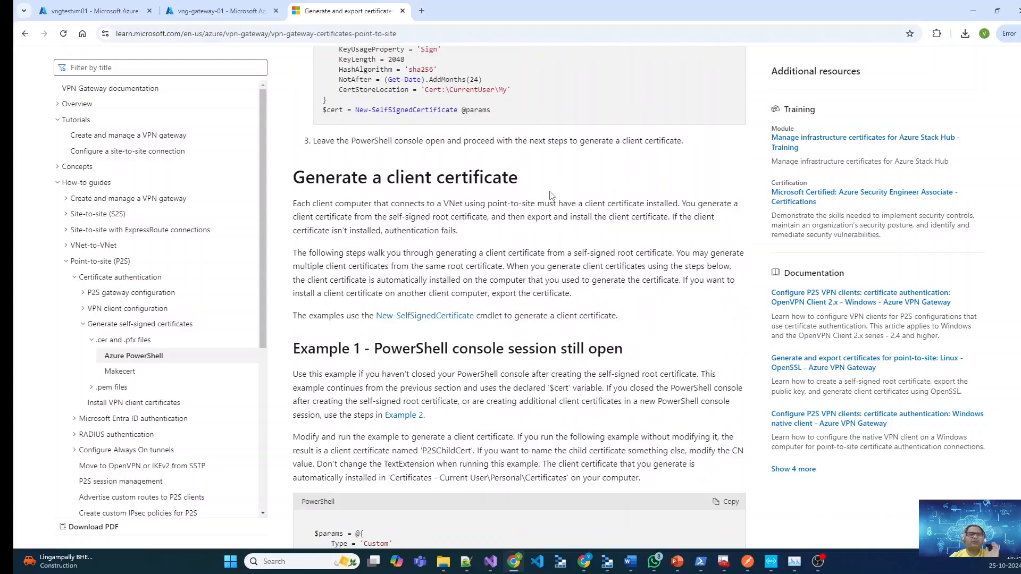
{"action": "scroll", "coordinate": [551, 196], "scroll_direction": "up", "scroll_amount": 6}
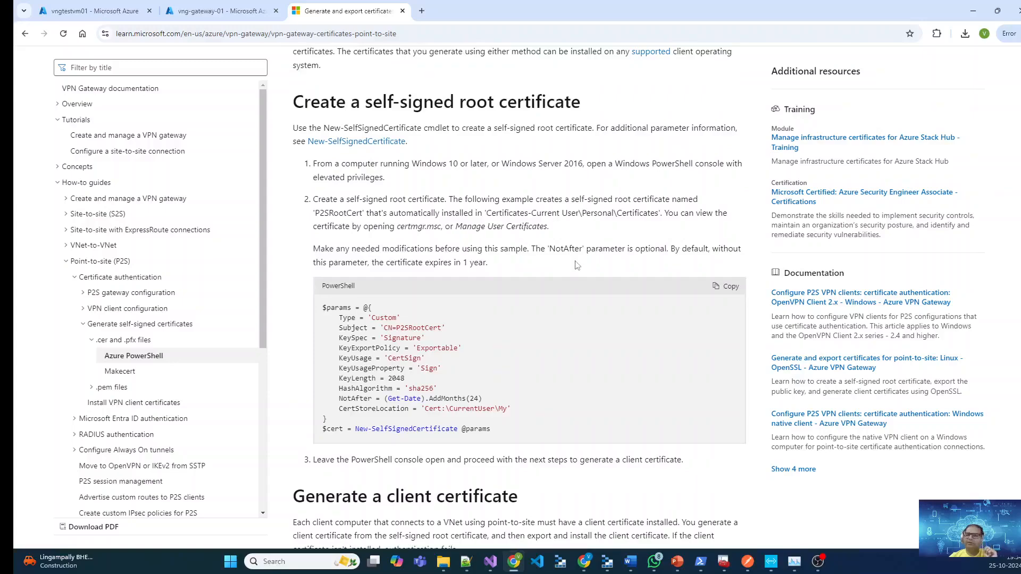
Copy the article's root certificate script and run it in Windows PowerShell to create the self-signed certificate P2SRootCert.
{"action": "left_click", "coordinate": [732, 290]}
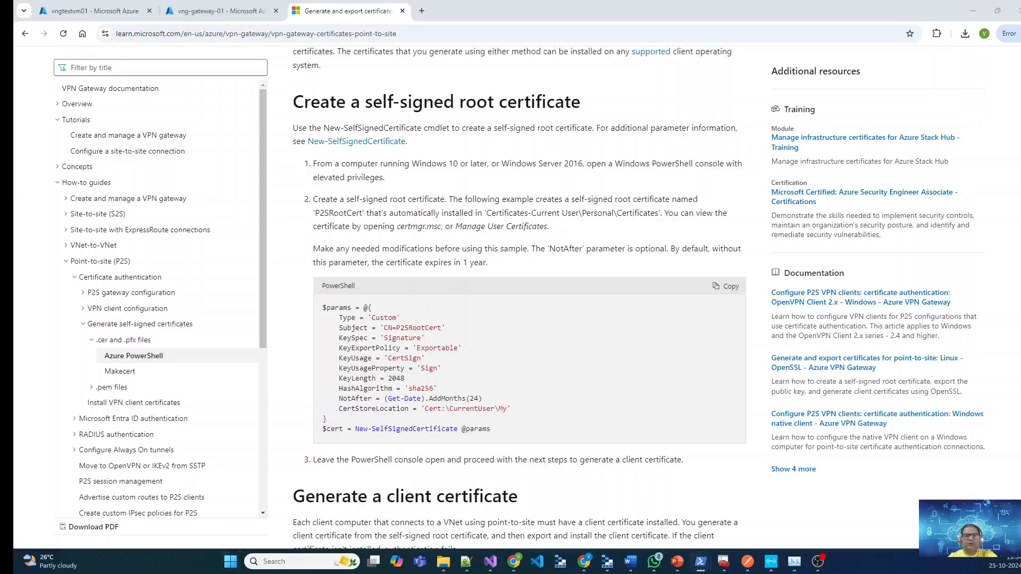
{"action": "left_click_drag", "start_coordinate": [682, 97], "coordinate": [595, 95]}
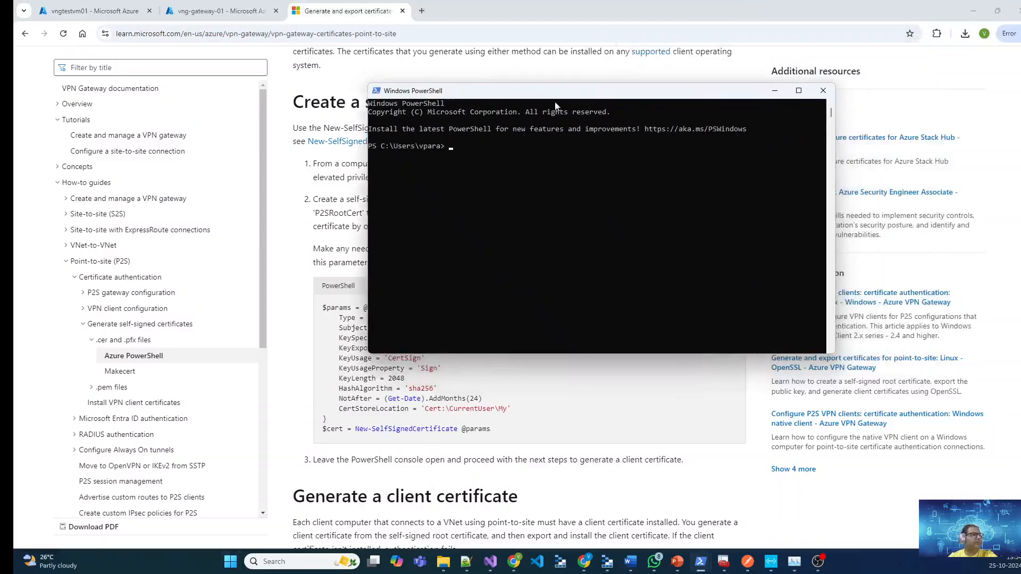
{"action": "right_click", "coordinate": [555, 149]}
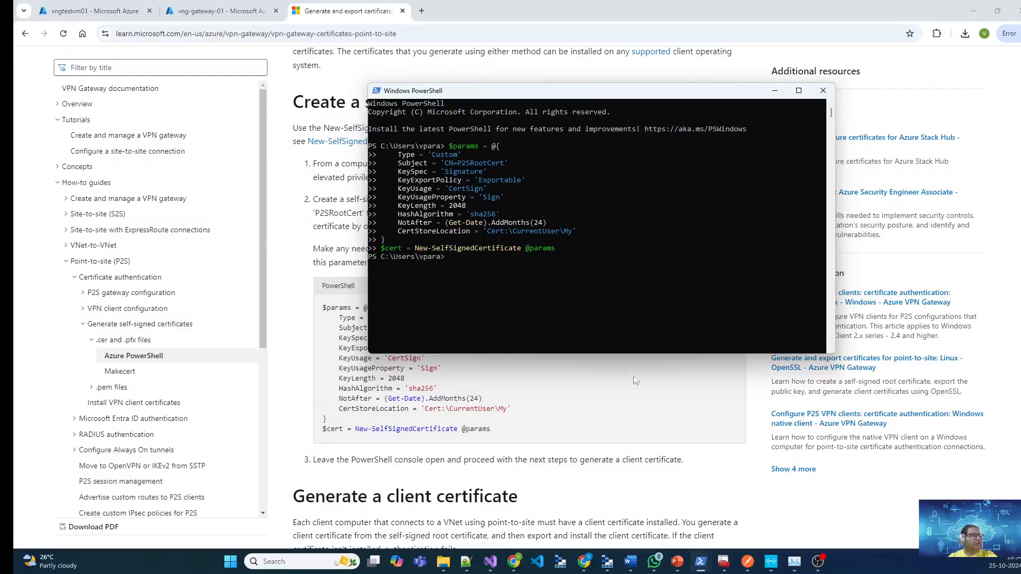
Copy the article's Example 1 client certificate script and run it in the open PowerShell session to create P2SChildCert.
{"action": "left_click", "coordinate": [652, 413]}
{"action": "left_click_drag", "start_coordinate": [306, 498], "coordinate": [519, 497]}
{"action": "scroll", "coordinate": [650, 475], "scroll_direction": "down", "scroll_amount": 1}
{"action": "scroll", "coordinate": [650, 475], "scroll_direction": "down", "scroll_amount": 10}
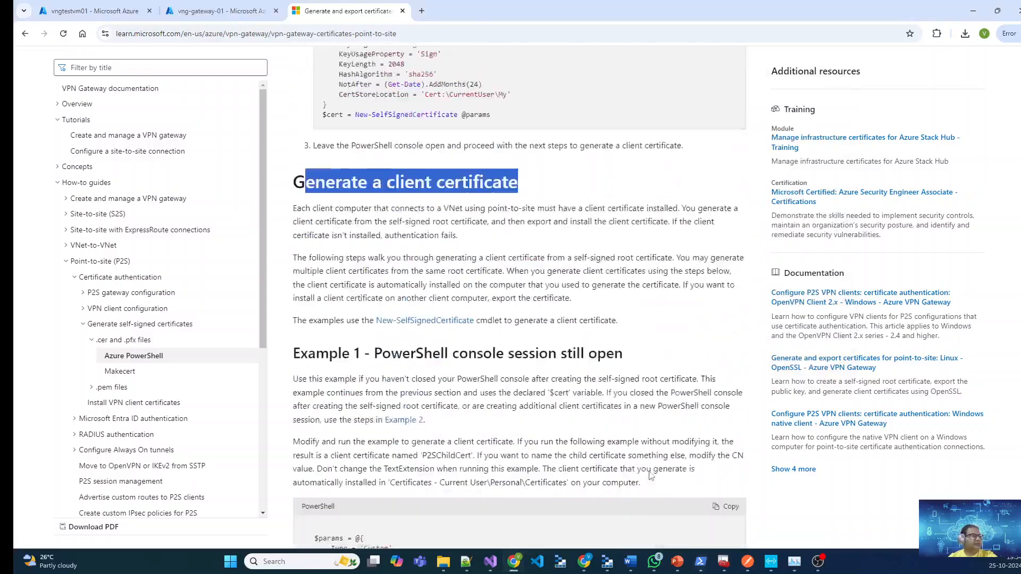
{"action": "left_click", "coordinate": [714, 239]}
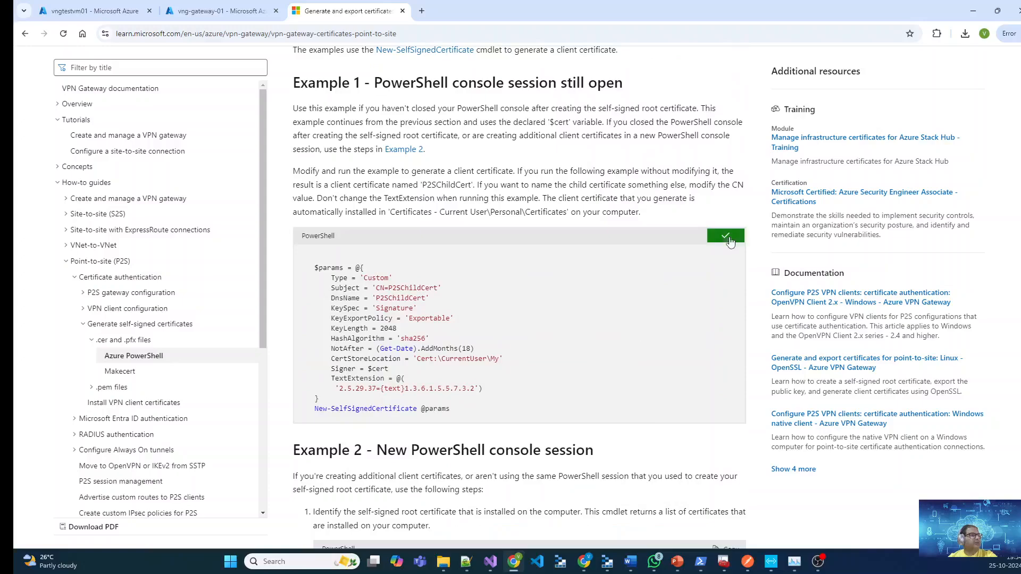
{"action": "key", "text": "alt+Tab"}
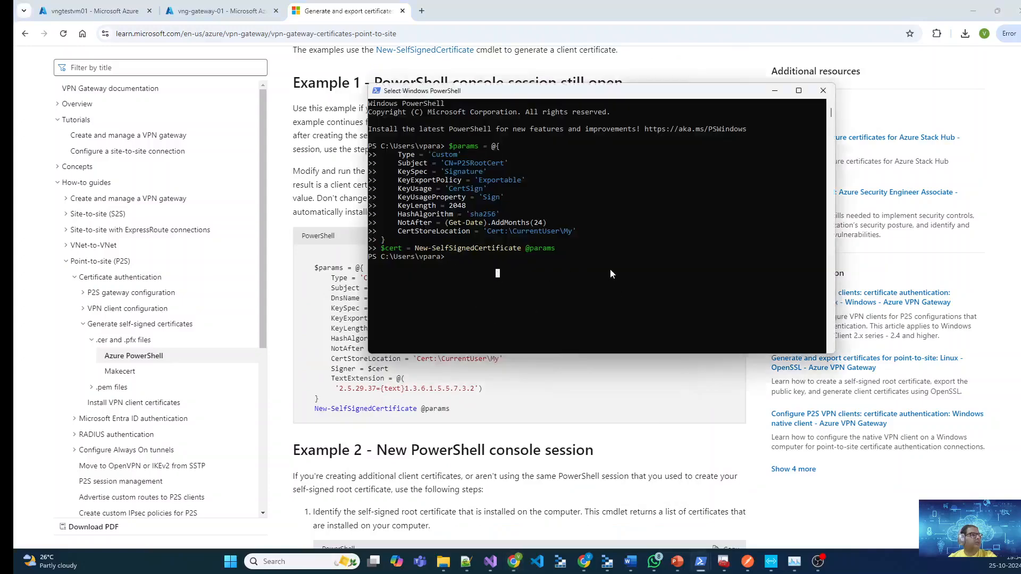
{"action": "right_click", "coordinate": [595, 274]}
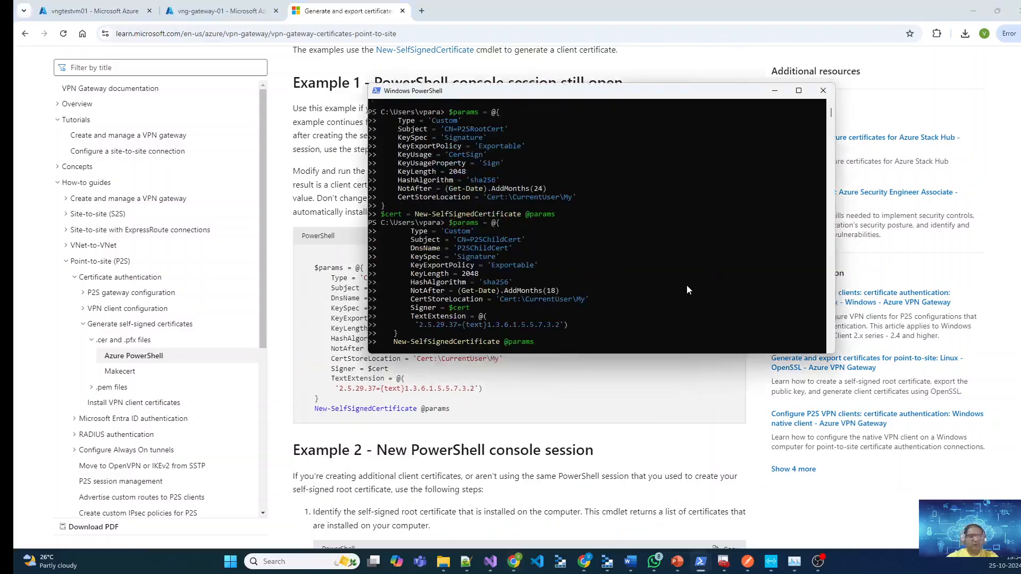
{"action": "key", "text": "Return"}
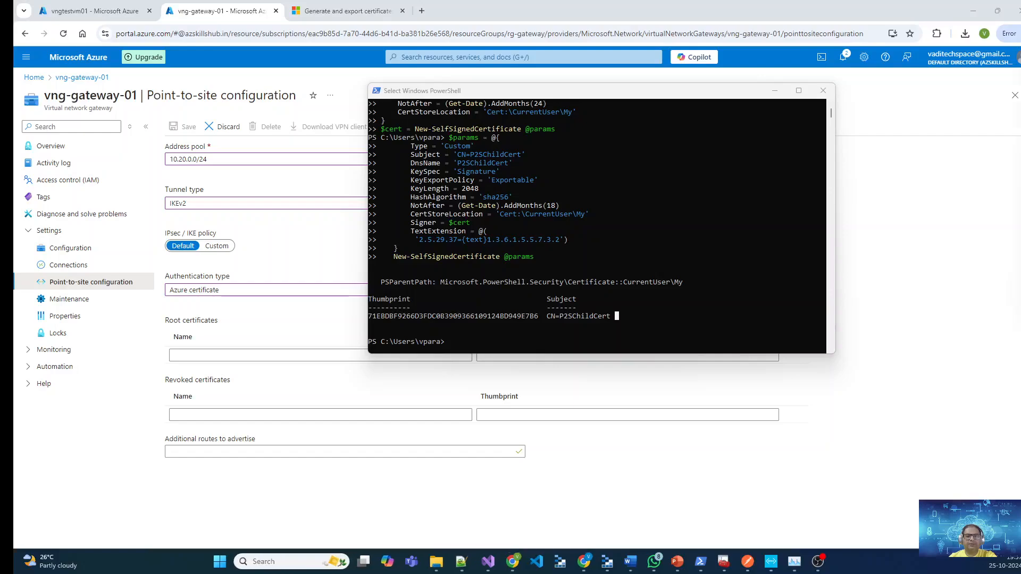
Show the current user's Personal certificates in a maximized certmgr window and select P2SChildCert and P2SRootCert.
{"action": "left_click_drag", "start_coordinate": [1020, 50], "coordinate": [542, 83]}
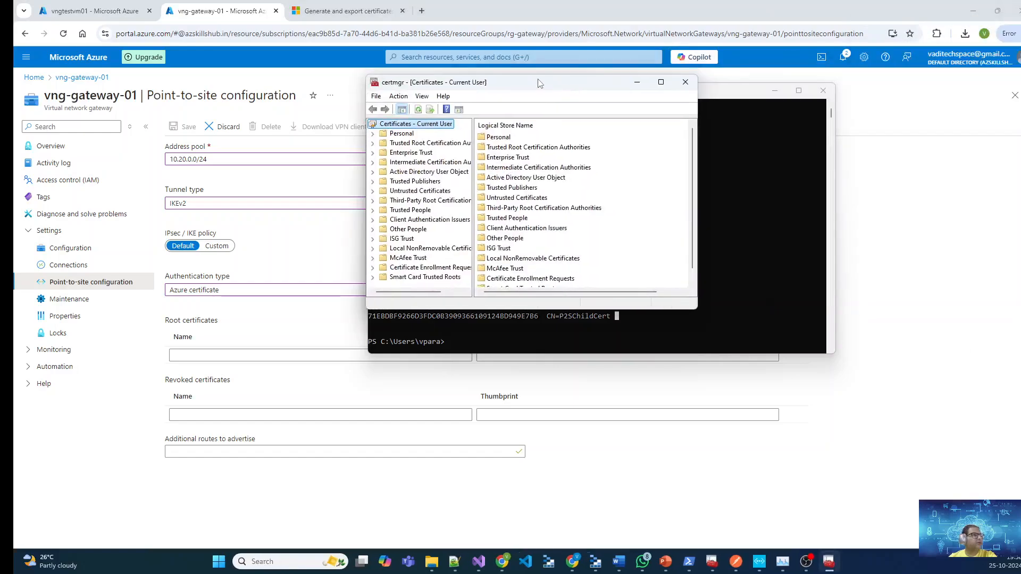
{"action": "double_click", "coordinate": [542, 83]}
{"action": "left_click", "coordinate": [38, 56]}
{"action": "left_click", "coordinate": [20, 55]}
{"action": "left_click", "coordinate": [59, 64]}
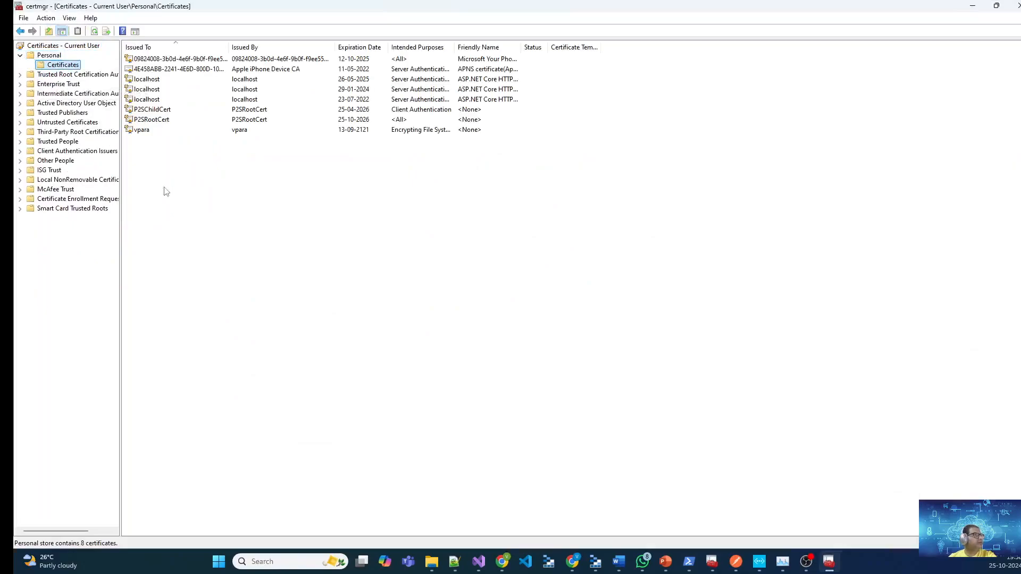
{"action": "left_click", "coordinate": [154, 110]}
{"action": "left_click", "coordinate": [154, 120], "text": "shift"}
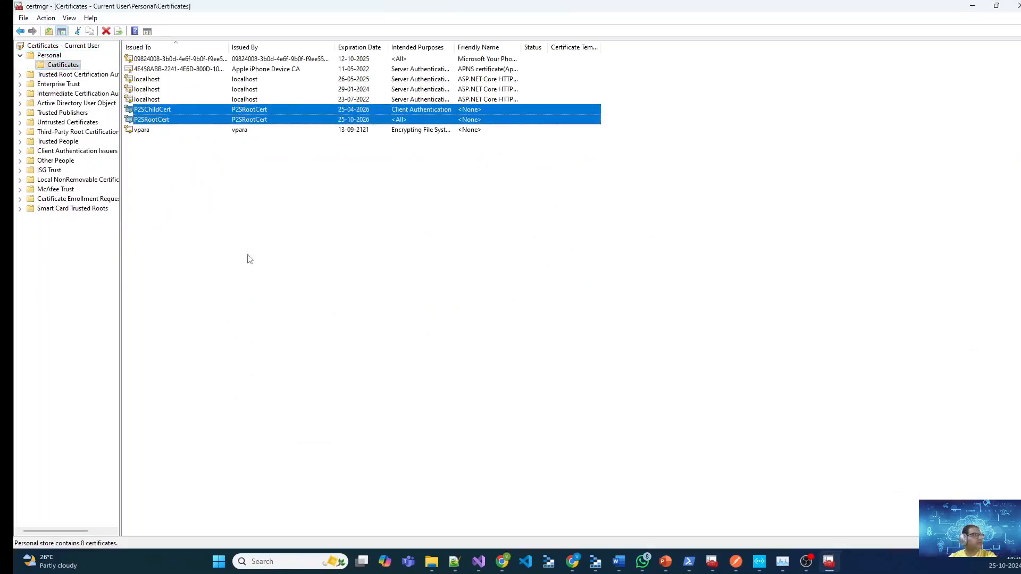
Compare the child and root certificate subject names in the PowerShell scripts with the entries in the certificate store.
{"action": "left_click", "coordinate": [690, 563]}
{"action": "left_click", "coordinate": [723, 512]}
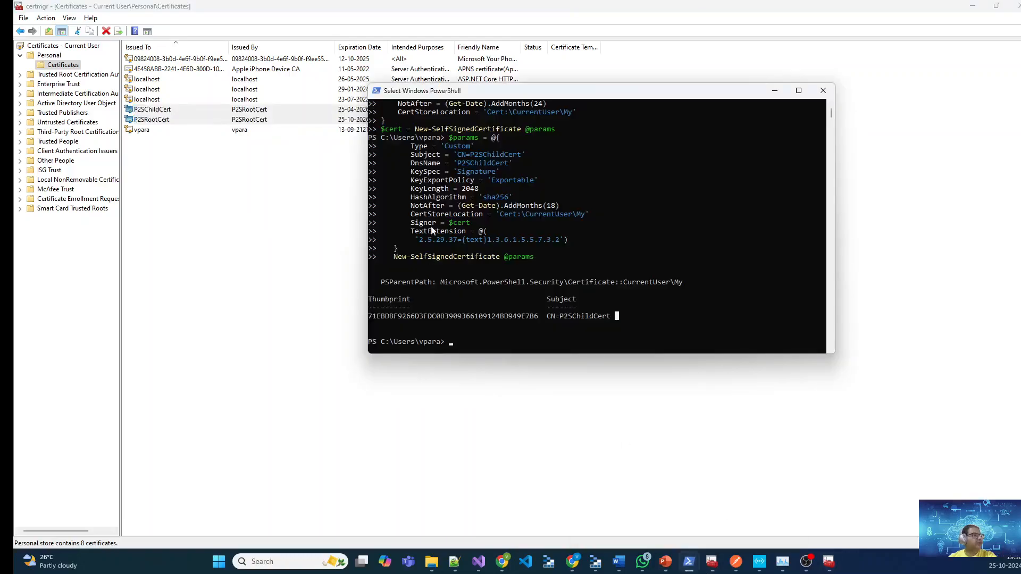
{"action": "left_click_drag", "start_coordinate": [470, 155], "coordinate": [521, 155]}
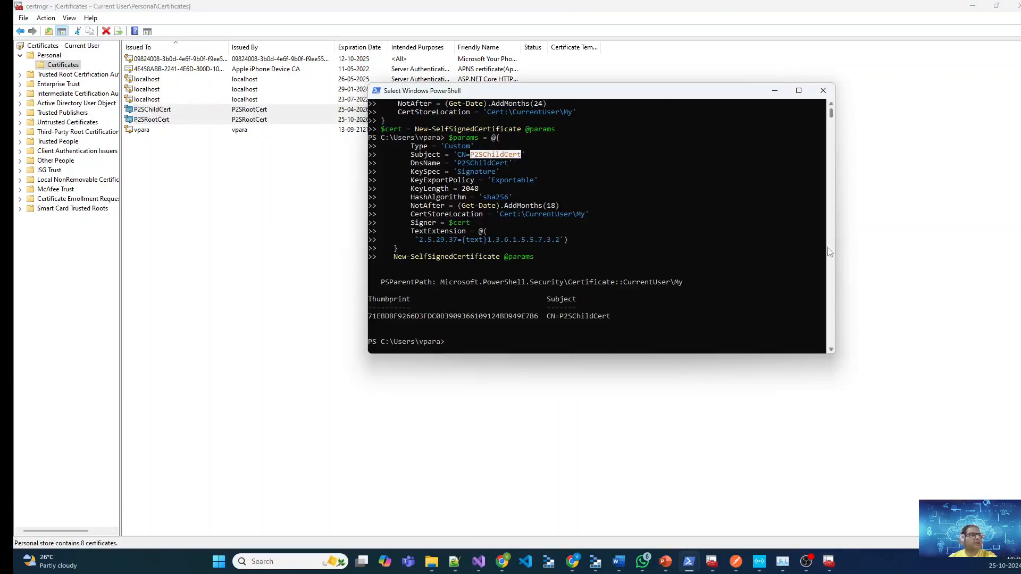
{"action": "scroll", "coordinate": [831, 108], "scroll_direction": "up", "scroll_amount": 3}
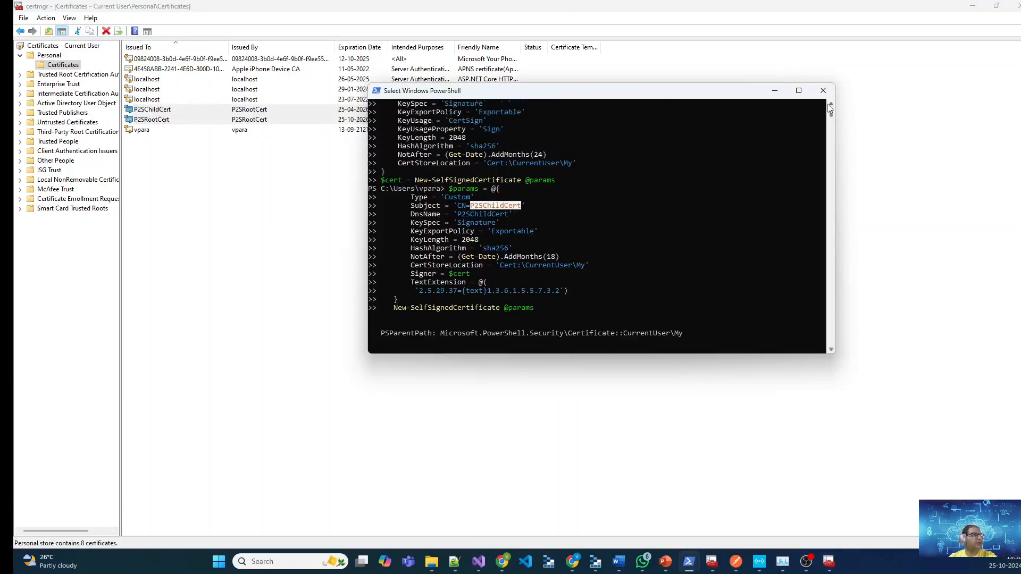
{"action": "left_click_drag", "start_coordinate": [460, 113], "coordinate": [493, 106]}
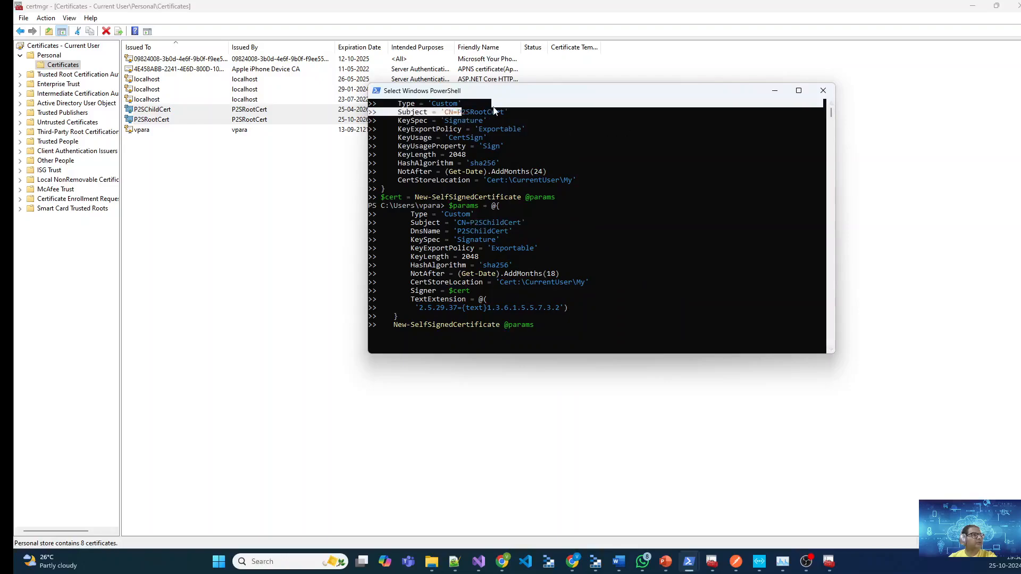
{"action": "left_click", "coordinate": [481, 122]}
Start exporting P2SRootCert without its private key in the Base-64 encoded X.509 (.cer) format.
{"action": "left_click", "coordinate": [178, 160]}
{"action": "left_click", "coordinate": [159, 120]}
{"action": "right_click", "coordinate": [161, 120]}
{"action": "mouse_move", "coordinate": [198, 151]}
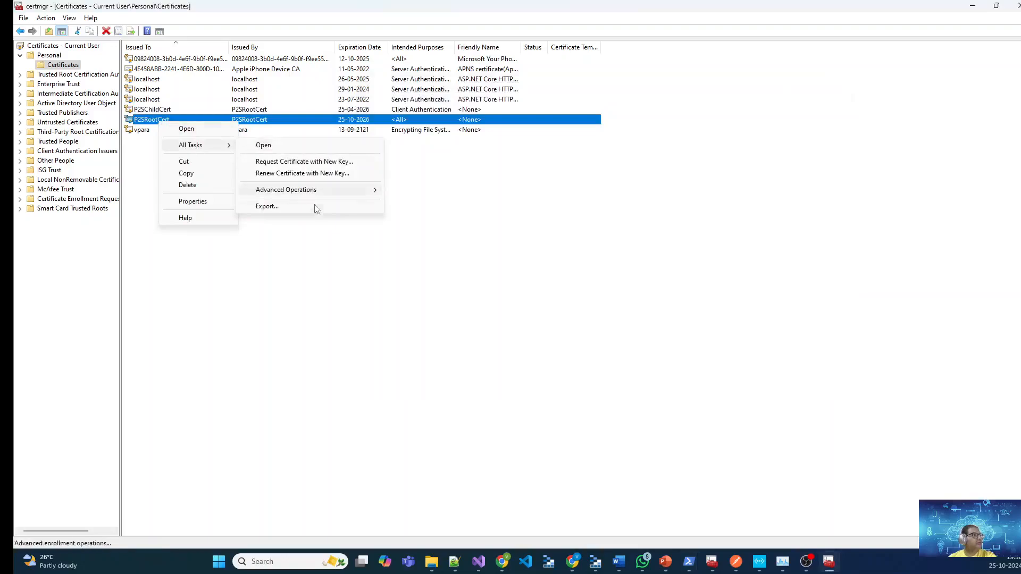
{"action": "left_click", "coordinate": [267, 206]}
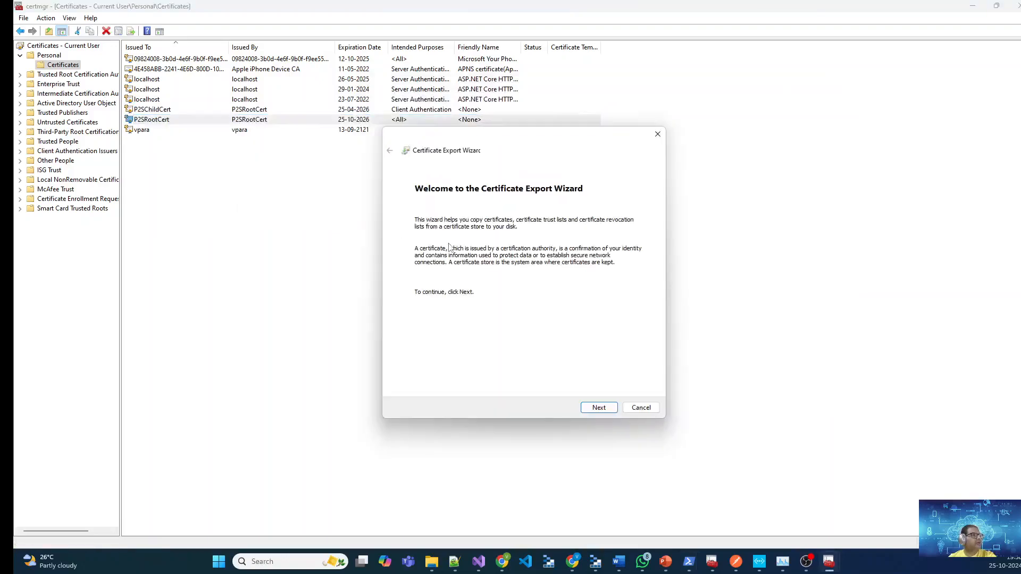
{"action": "left_click", "coordinate": [608, 410]}
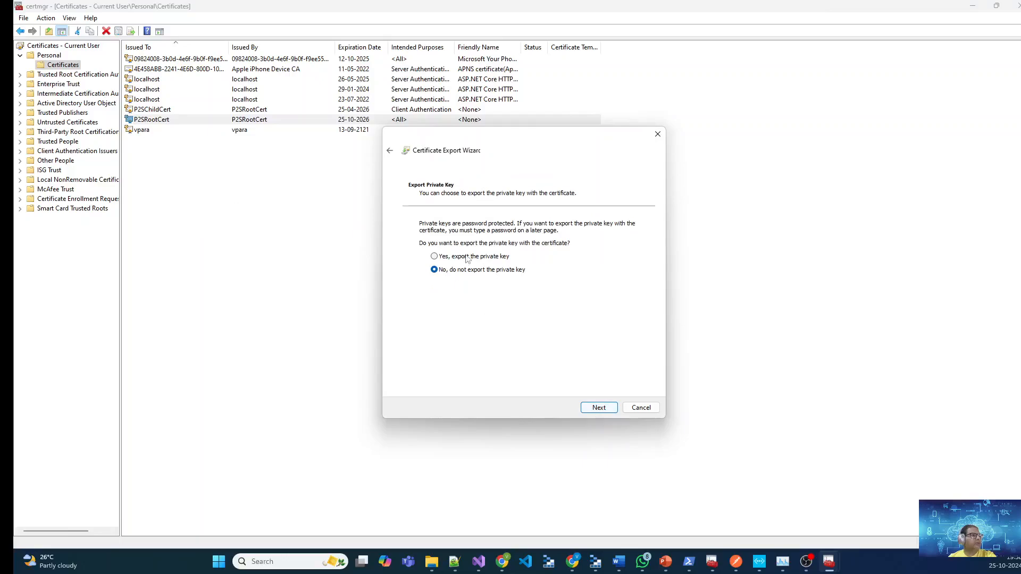
{"action": "left_click", "coordinate": [605, 413]}
{"action": "left_click", "coordinate": [444, 250]}
{"action": "left_click", "coordinate": [595, 415]}
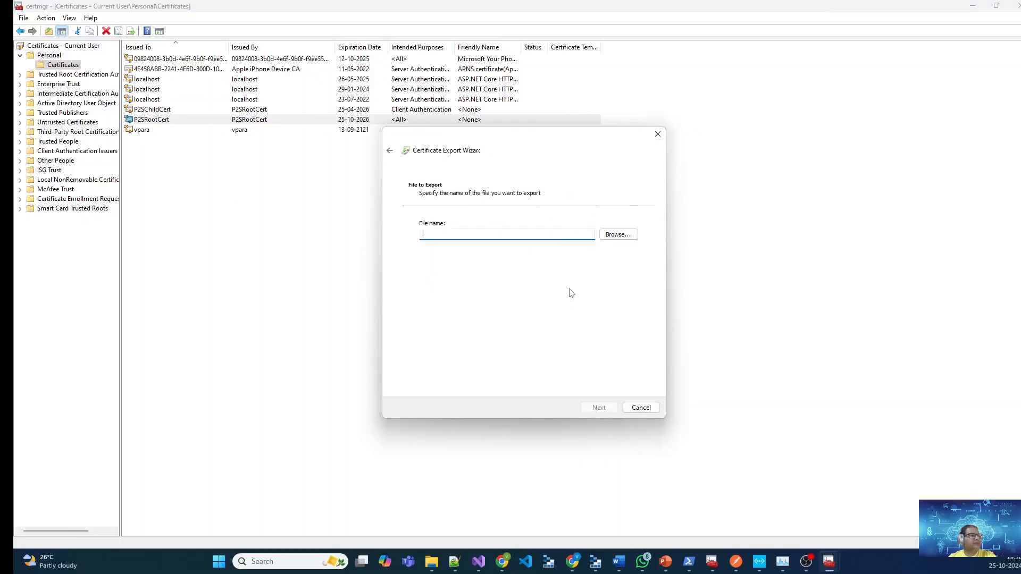
Save the root certificate export as d:\rootcert.cer and finish the wizard.
{"action": "type", "text": "d:\root"}
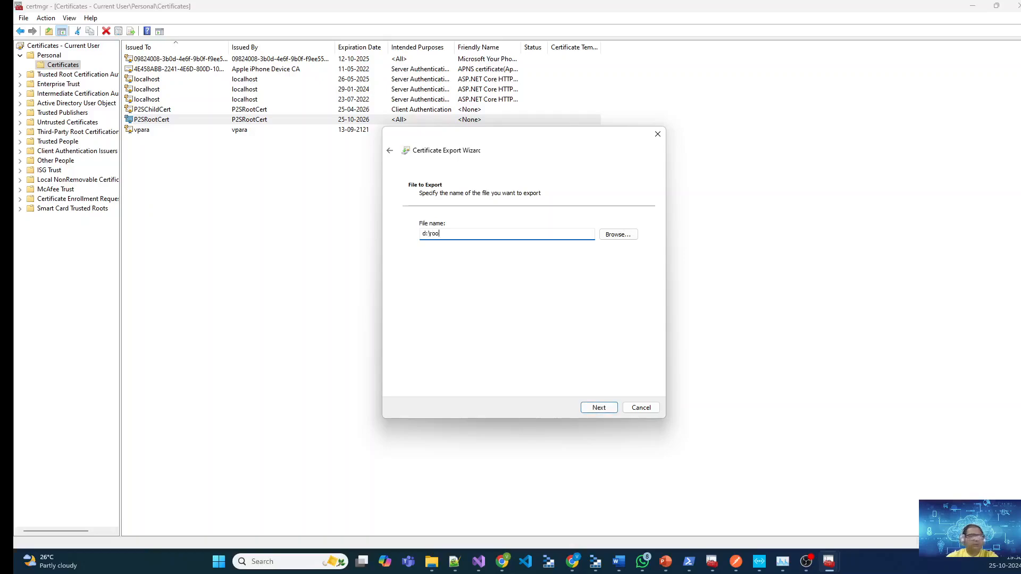
{"action": "type", "text": "cert.cer"}
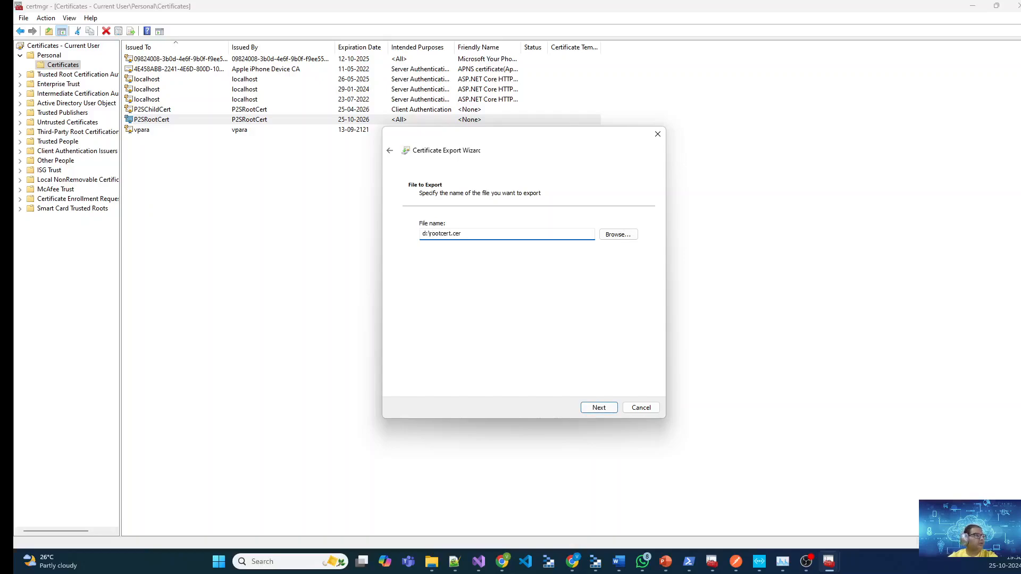
{"action": "left_click", "coordinate": [599, 408]}
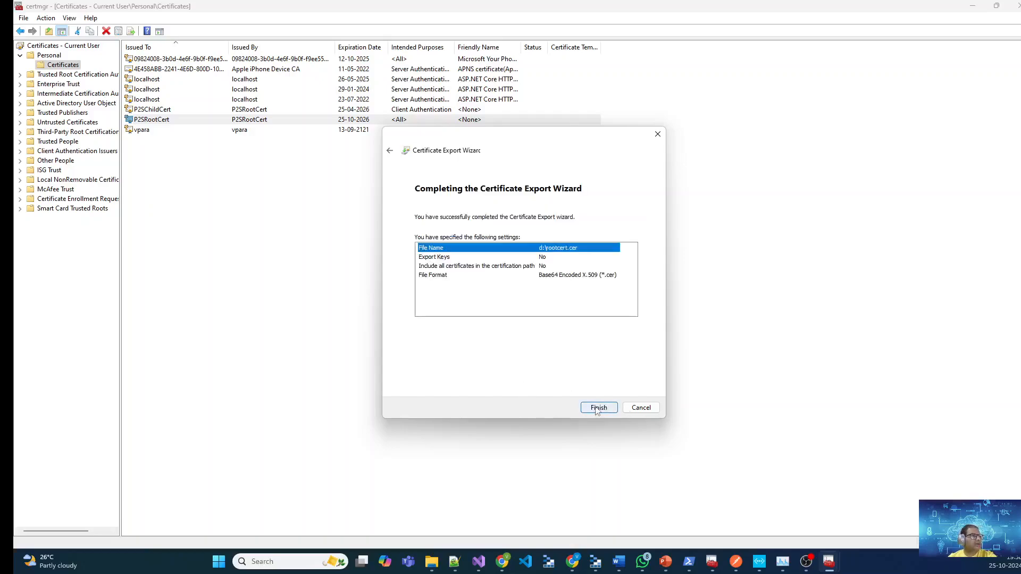
{"action": "left_click", "coordinate": [599, 408]}
{"action": "left_click", "coordinate": [544, 315]}
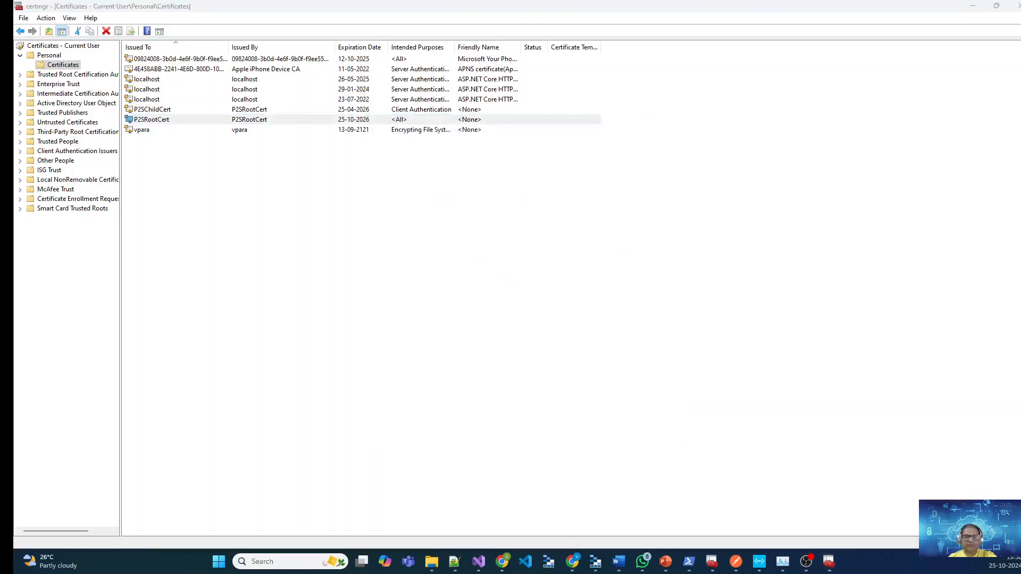
Open the exported rootcert.cer in Notepad and copy the certificate text between the BEGIN and END lines.
{"action": "key", "text": "super+d"}
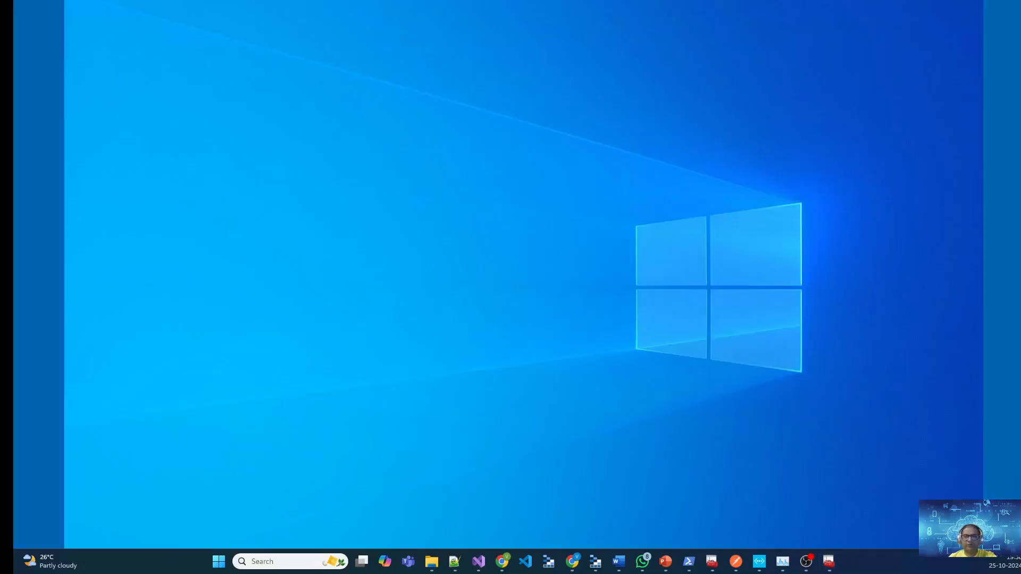
{"action": "key", "text": "super+d"}
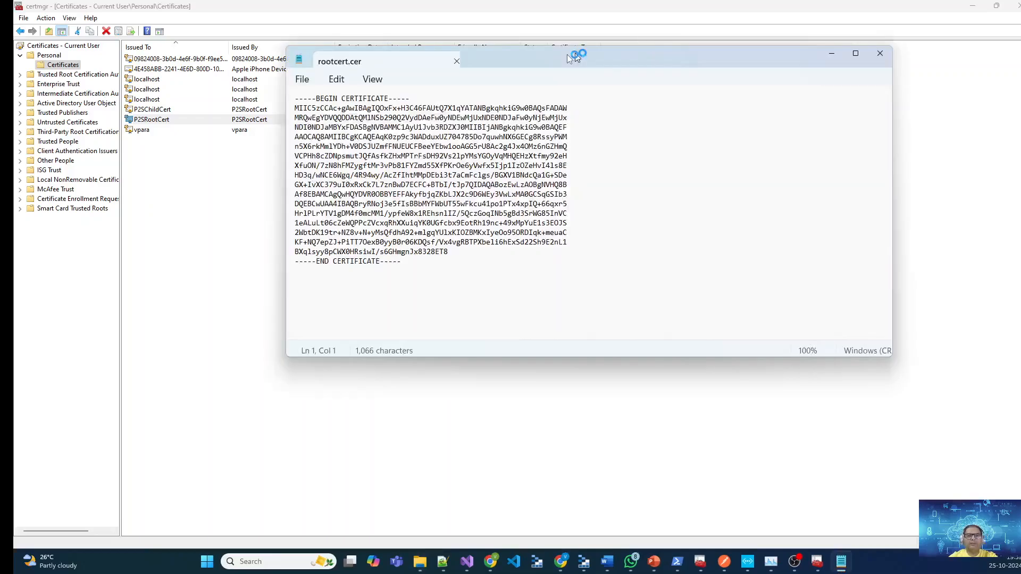
{"action": "left_click", "coordinate": [365, 273]}
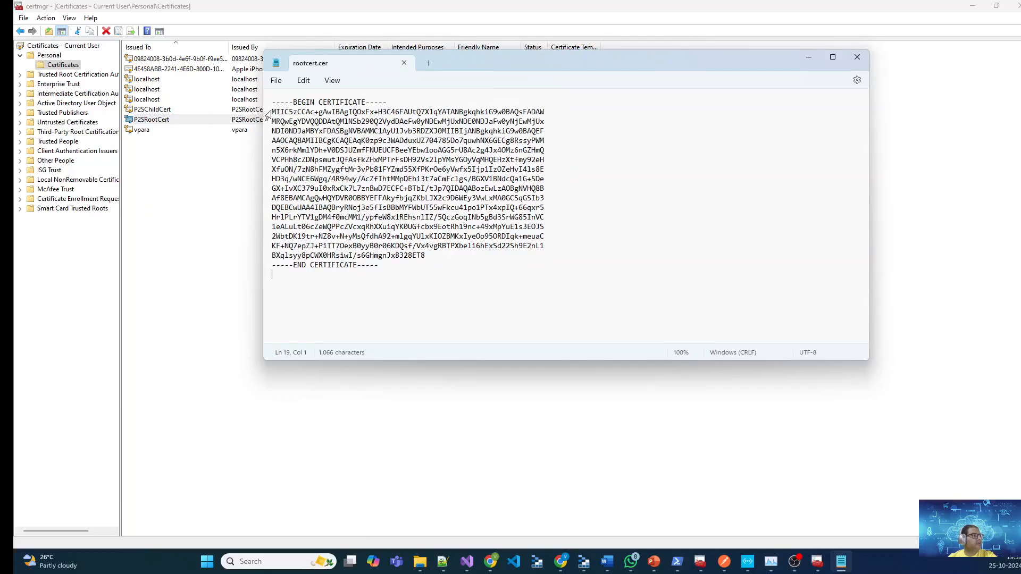
{"action": "left_click_drag", "start_coordinate": [270, 113], "coordinate": [272, 122]}
{"action": "left_click_drag", "start_coordinate": [436, 261], "coordinate": [453, 271]}
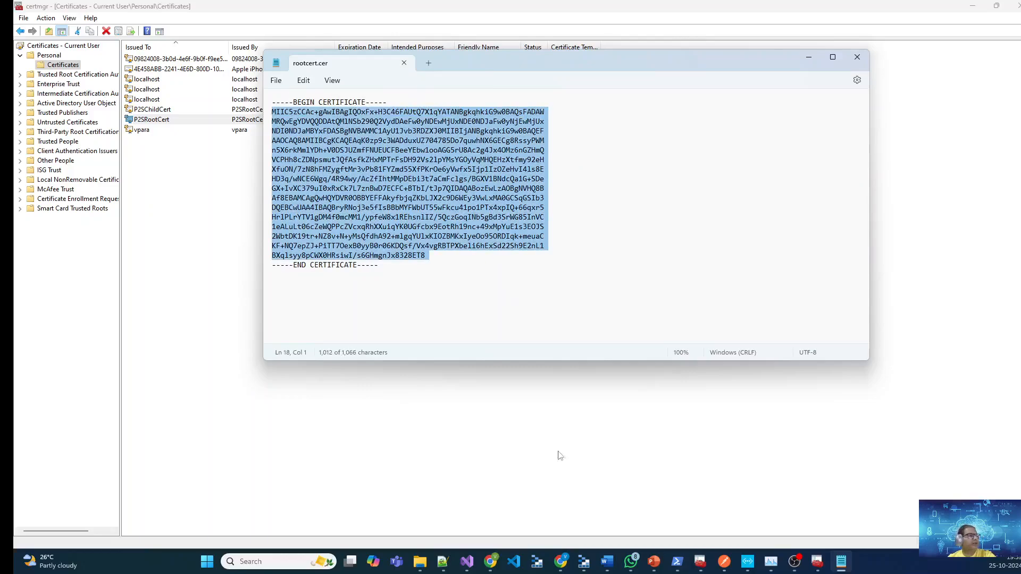
Switch to the Azure portal and paste the copied text as the root certificate's public certificate data on vng-gateway-01.
{"action": "mouse_move", "coordinate": [491, 561]}
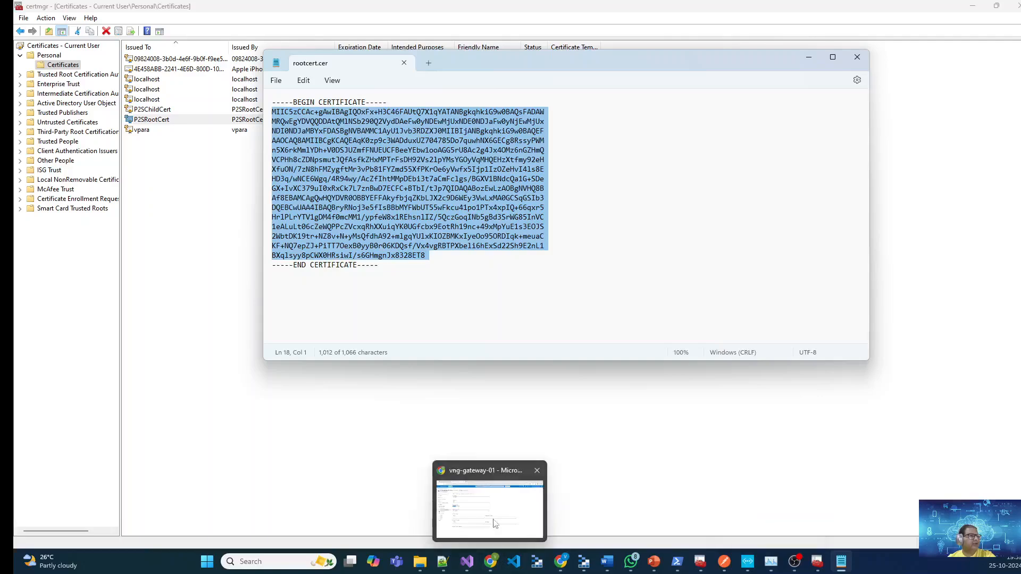
{"action": "left_click", "coordinate": [494, 533]}
{"action": "left_click", "coordinate": [555, 355]}
{"action": "type", "text": "MIIC5zCCAc+gAwIBAgIQOxFx+H3C46FAUtQ7X1qYATANBgkqhkiG9w0BAQsFADAW MRQwEgYDVQQDDAtQMlNSb290Q2VydDAeFw0yNDEwMjUxNDE0NDJaFw0yNjEwMjUx NDI0NDJaMBYxFDASBgNVBAMMC1AyU1Jvb3RDZXJ0MIIBIjANBgkqhkiG9w0BAQEF AAOCAQ8AMIIBCgKCAQEAqK0zp9c3WADduxUZ704785Do7quwhNX6GECg8RssyPWM n5X6rkMmlYDh+V0DSJUZmfFNUEUCFBeeYEbw1ooAGG5rU8Ac2g4Jx4OMz6nGZHmQ VCPHh8cZDNpsmutJQfAsfkZHxMPTrFsDH92Vs2lpYMsYGOyVqMHQEHzXtfmy92eH XfuON/7zN8hFMZygftMr3vPb81FYZmd55XfPKrOe6yVwfx5Ijp1IzOZeHvI4ls8E HD3q/wNCE6Wgq/4R94wy/AcZfIhtMMpDEbi3t7aCmFclgs/BGXV1BNdcQa1G+SDe GX+IvXC379uI0xRxCk7L7znBwD7ECFC+BTbI/tJp7QIDAQABozEwLzAOBgNVHQ8B Af8EBAMCAgQwHQYDVR0OBBYEFFAkyfbjqZKbLJX2c9D6WEy3VwLxMA0GCSqGSIb3 DQEBCwUAA4IBAQBryRNoj3e5fIsBBbMYFWbUT55wFkcu41po1PTx4xpIQ+66qxr5 Hr1PLrYTV1gDM4f0mcMM1/ypfeW8x1REhsn1IZ/5QczGoqINb5gBd3SrWG85InVC 1eALuLt06cZeWQPPcZVcxqRhXXuiqYK0UGfcbx9EotRh19nc+49xMpYuE1s3EOJS 2WbtDK19tr+NZ8v+N+yMsQfdhA92+mlgqYUlxKIOZBMKxIyeOo95ORDIqk+meuaC KF+NQ7epZJ+PiTT7OexB0yyB0r06KDQsf/Vx4vgRBTPXbeli6hExSd22Sh9E2nL1 BXqlsyy8pCWX0HRsiwI/s6GHmgnJx8328ET8"}
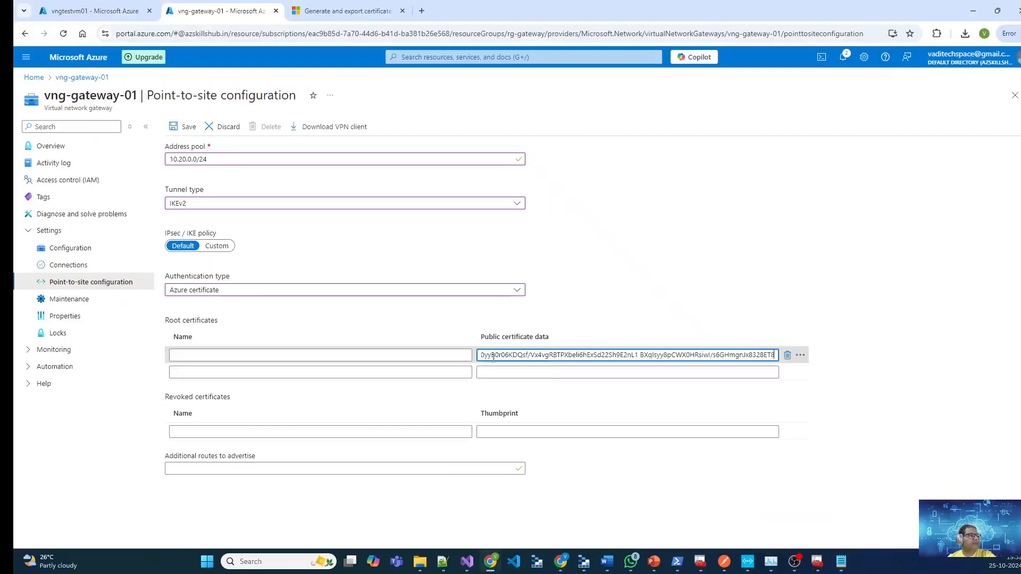
Name the root certificate RootCertificate, save the point-to-site configuration and check the portal notifications.
{"action": "left_click", "coordinate": [392, 356]}
{"action": "type", "text": "R"}
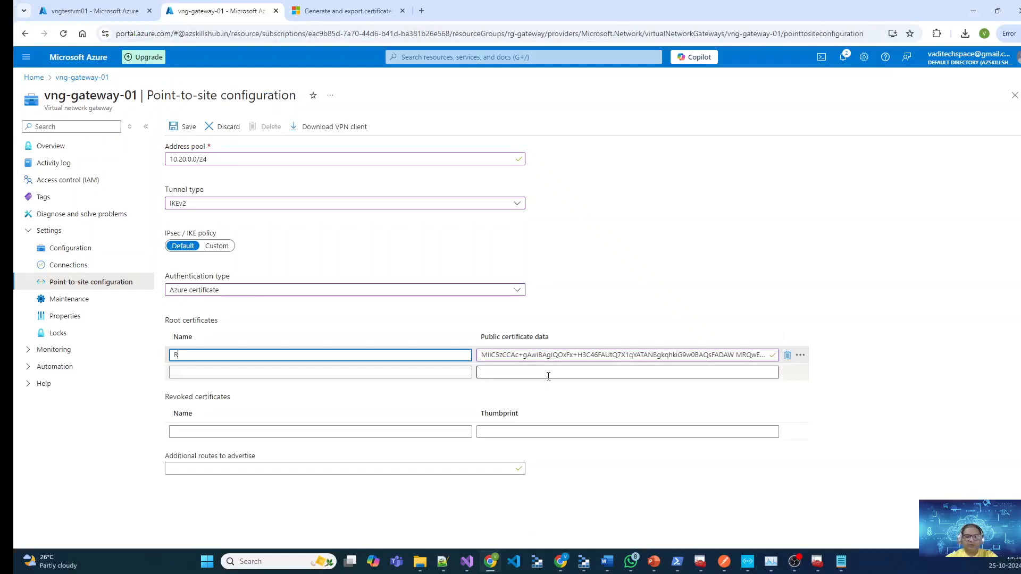
{"action": "type", "text": "ootCertufucate"}
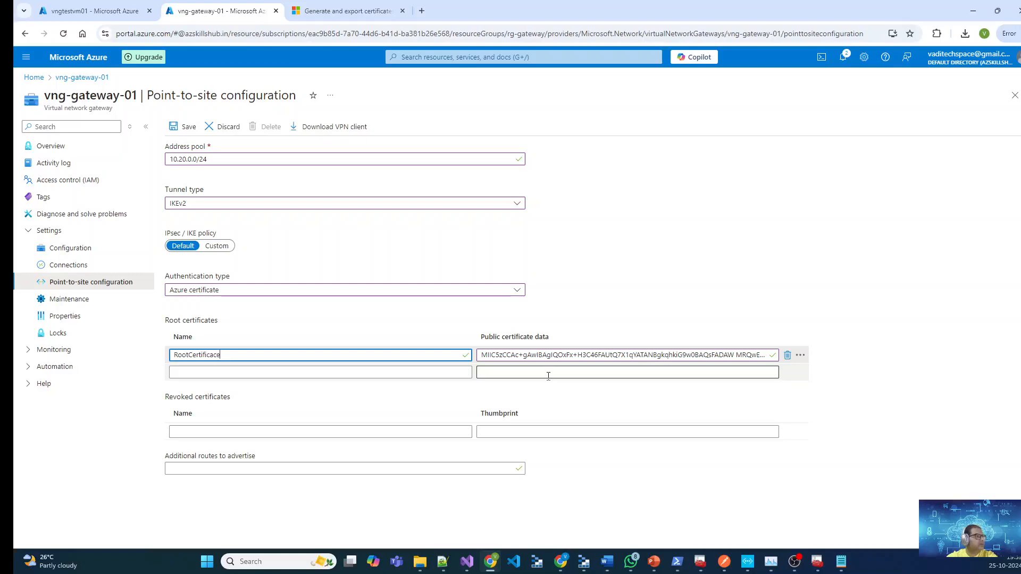
{"action": "key", "text": "Tab"}
{"action": "key", "text": "Tab"}
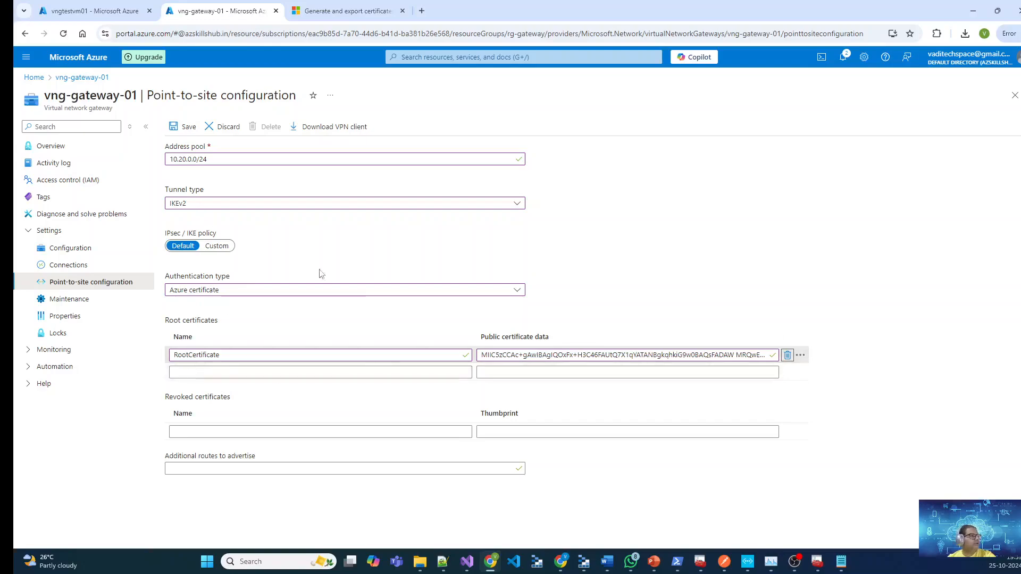
{"action": "left_click", "coordinate": [183, 127]}
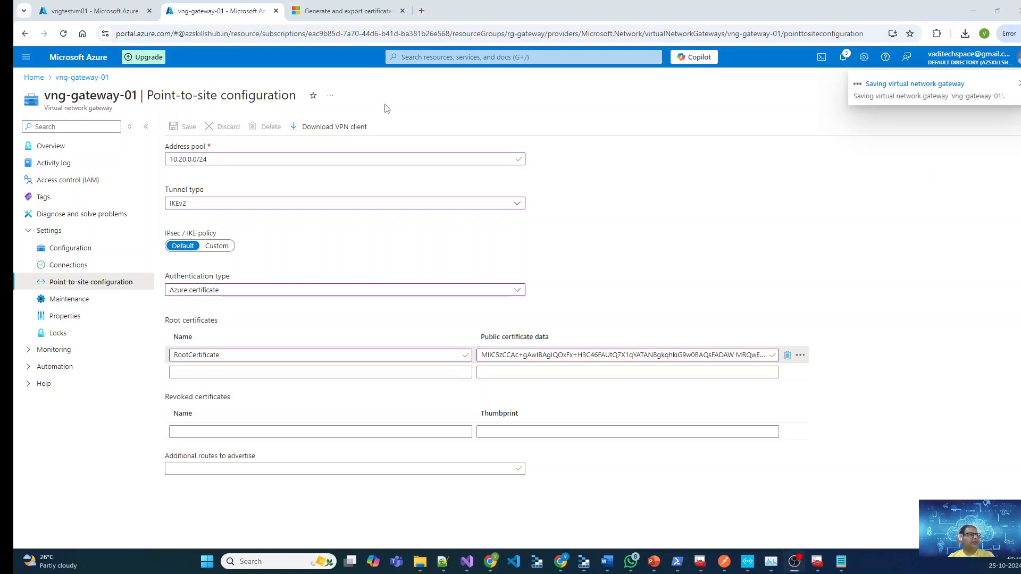
{"action": "left_click", "coordinate": [844, 58]}
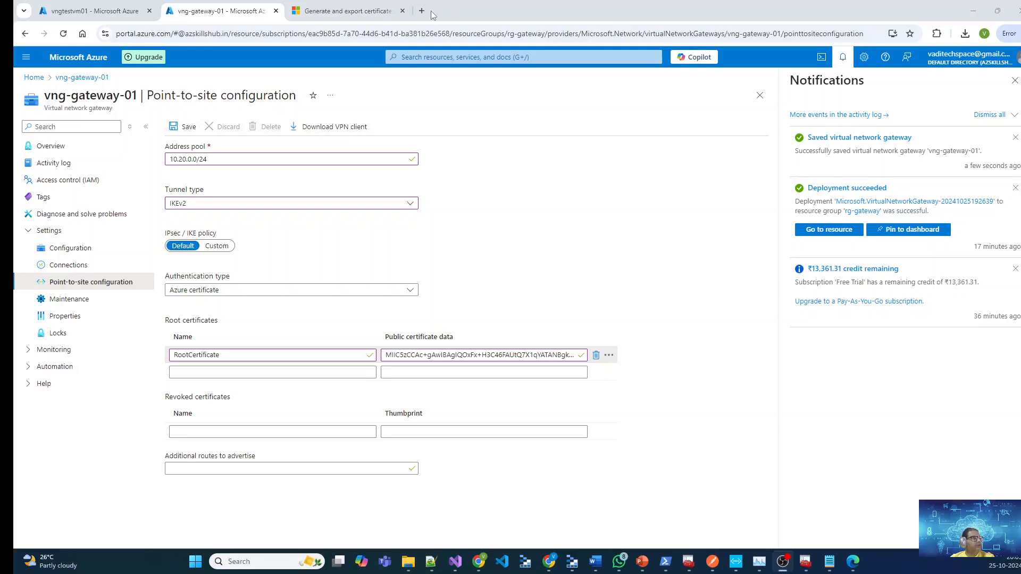
Refresh the vngtestvm01 overview and look up the virtual machine's private IP address.
{"action": "left_click", "coordinate": [103, 9]}
{"action": "left_click", "coordinate": [500, 131]}
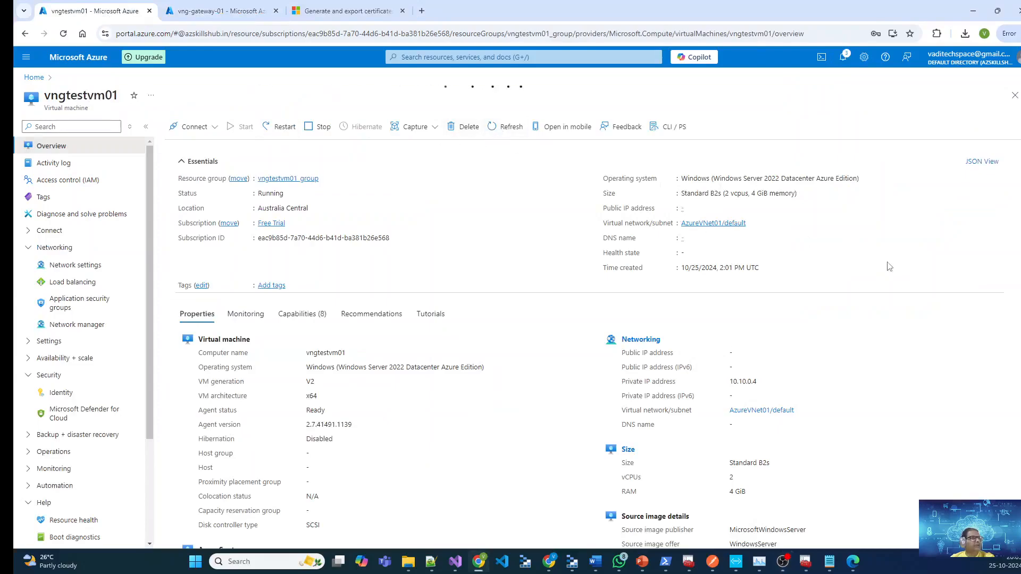
{"action": "scroll", "coordinate": [824, 229], "scroll_direction": "down", "scroll_amount": 4}
{"action": "scroll", "coordinate": [756, 196], "scroll_direction": "up", "scroll_amount": 2}
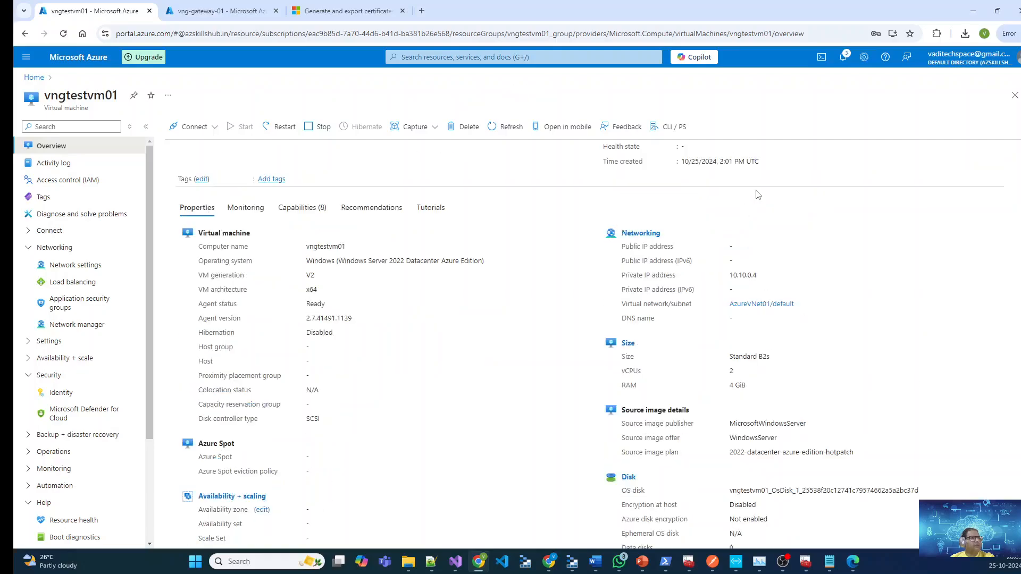
{"action": "left_click_drag", "start_coordinate": [757, 275], "coordinate": [732, 277]}
{"action": "left_click", "coordinate": [423, 11]}
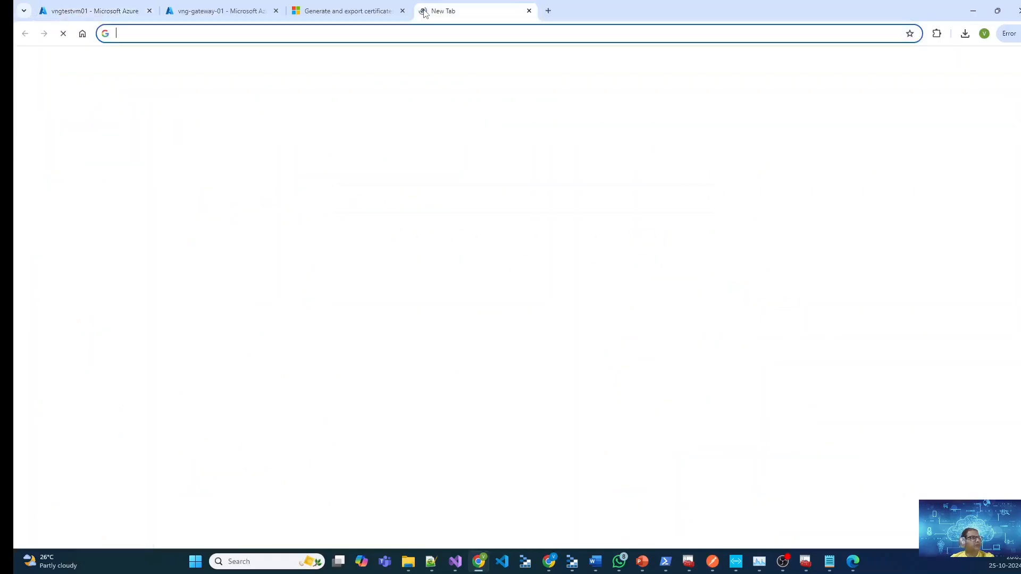
{"action": "type", "text": "httP"}
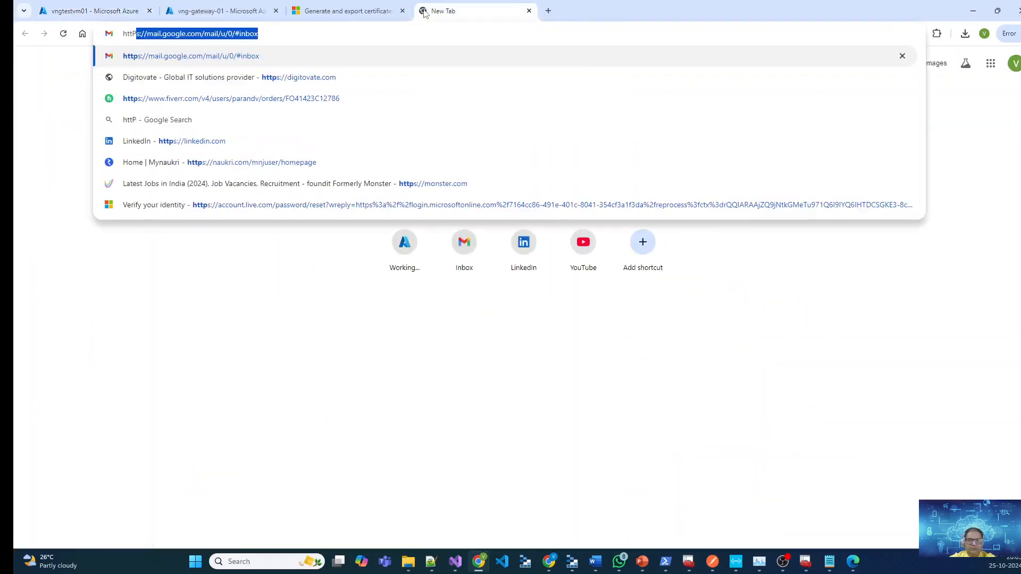
{"action": "key", "text": "BackSpace"}
{"action": "key", "text": "BackSpace"}
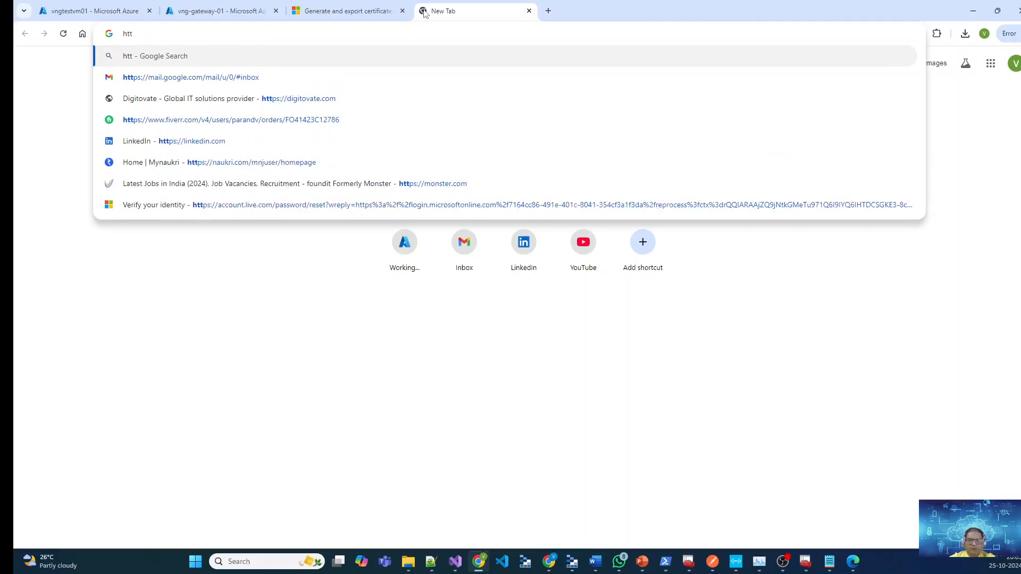
{"action": "type", "text": "p://10.10.0.4"}
{"action": "key", "text": "Return"}
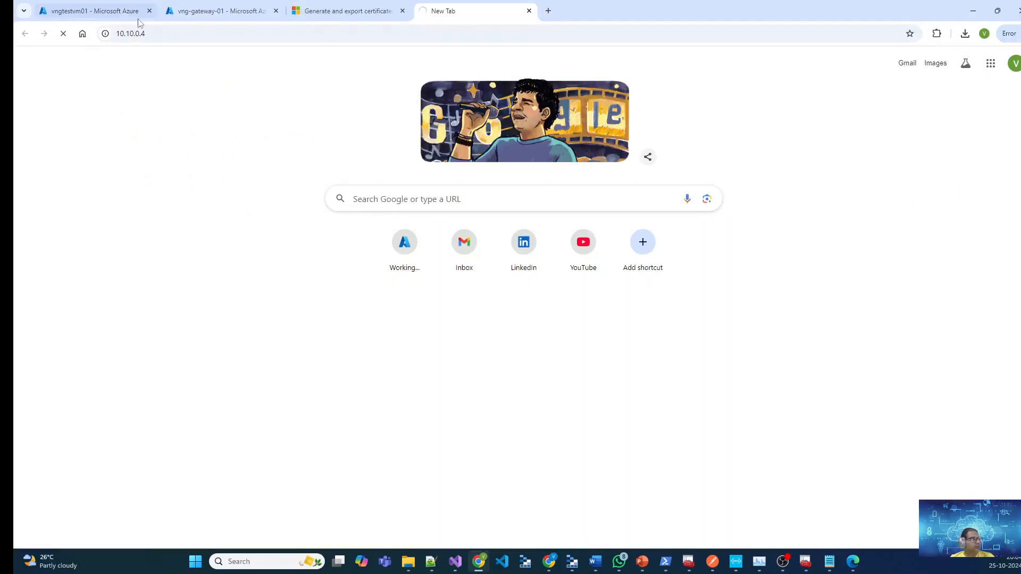
Return to vng-gateway-01's point-to-site configuration, dismiss the notifications and download the VPN client package.
{"action": "left_click", "coordinate": [104, 12]}
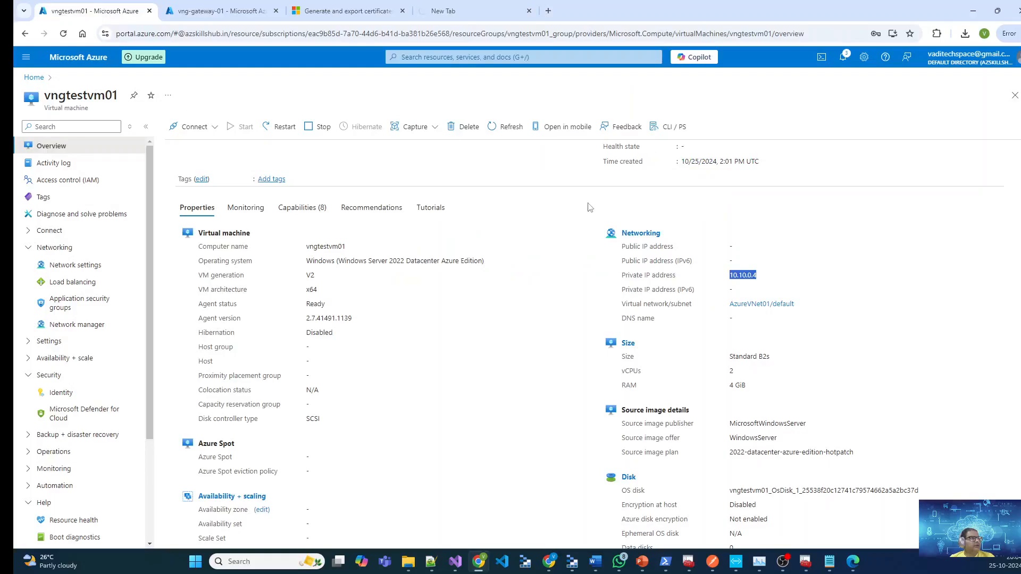
{"action": "left_click", "coordinate": [226, 14]}
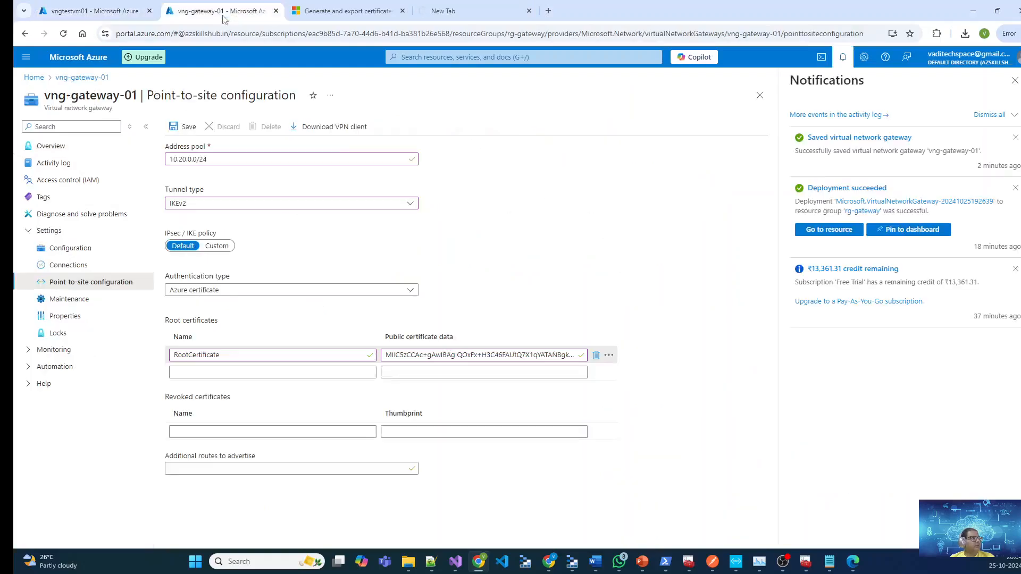
{"action": "left_click", "coordinate": [1015, 81]}
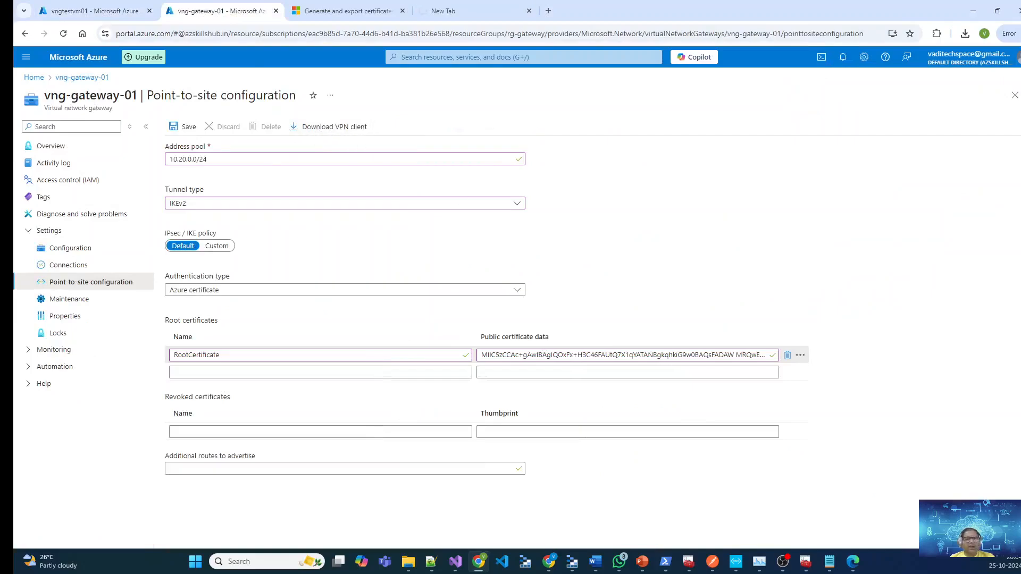
{"action": "left_click", "coordinate": [360, 128]}
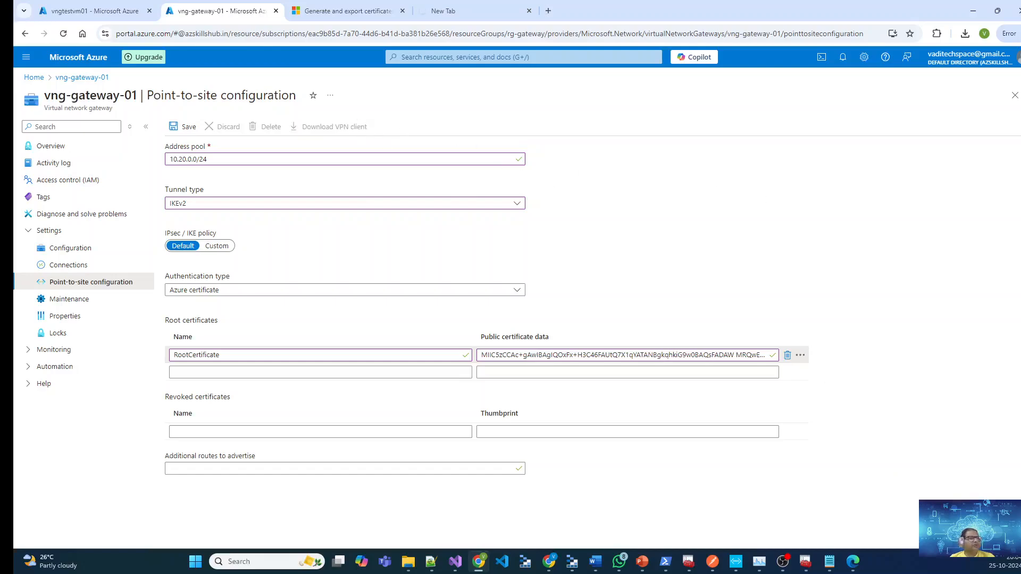
{"action": "key", "text": "alt+Tab"}
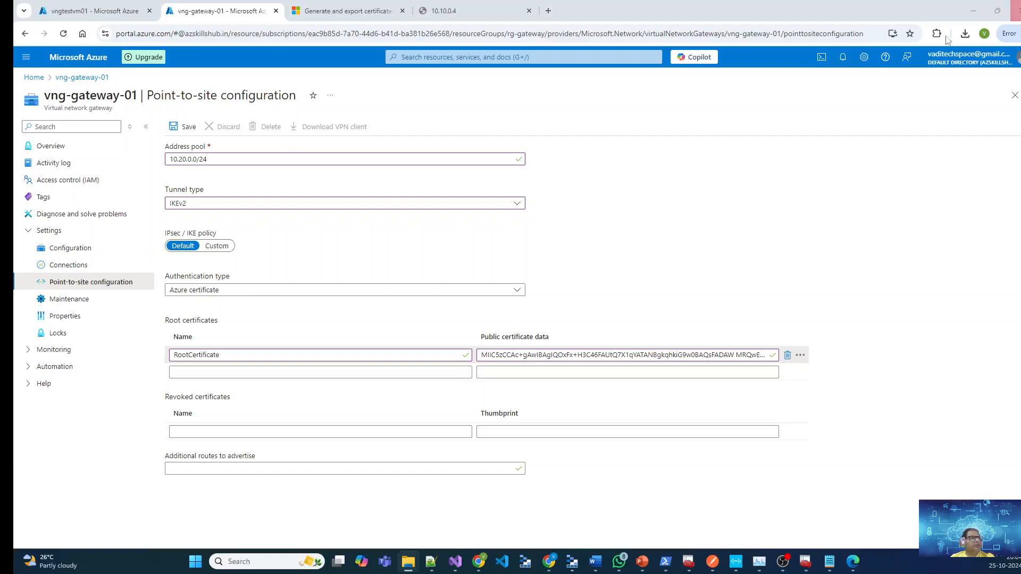
{"action": "left_click", "coordinate": [293, 138]}
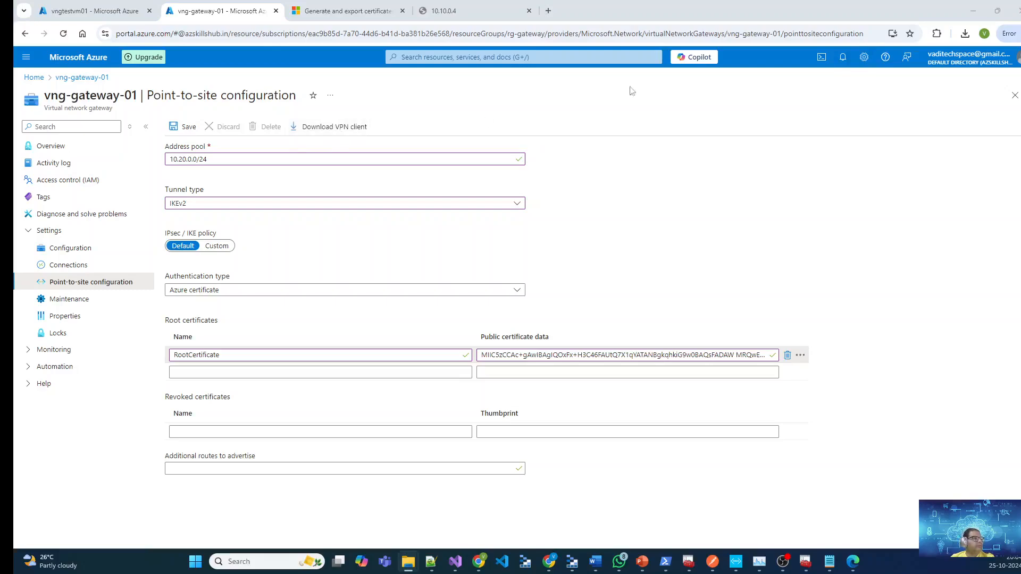
Open the downloaded vng-gateway-01.zip in File Explorer from the browser's recent downloads.
{"action": "left_click", "coordinate": [965, 35]}
{"action": "left_click", "coordinate": [965, 35]}
{"action": "left_click_drag", "start_coordinate": [926, 85], "coordinate": [350, 120]}
{"action": "double_click", "coordinate": [422, 115]}
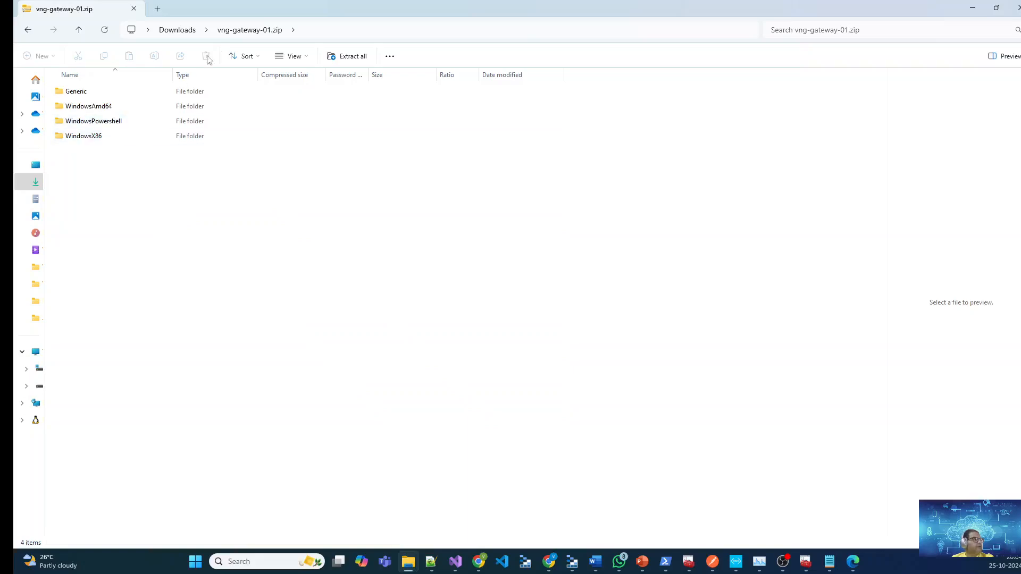
Go back to the Downloads folder, extract all of vng-gateway-01.zip and maximize the extracted folder's window.
{"action": "left_click", "coordinate": [189, 33]}
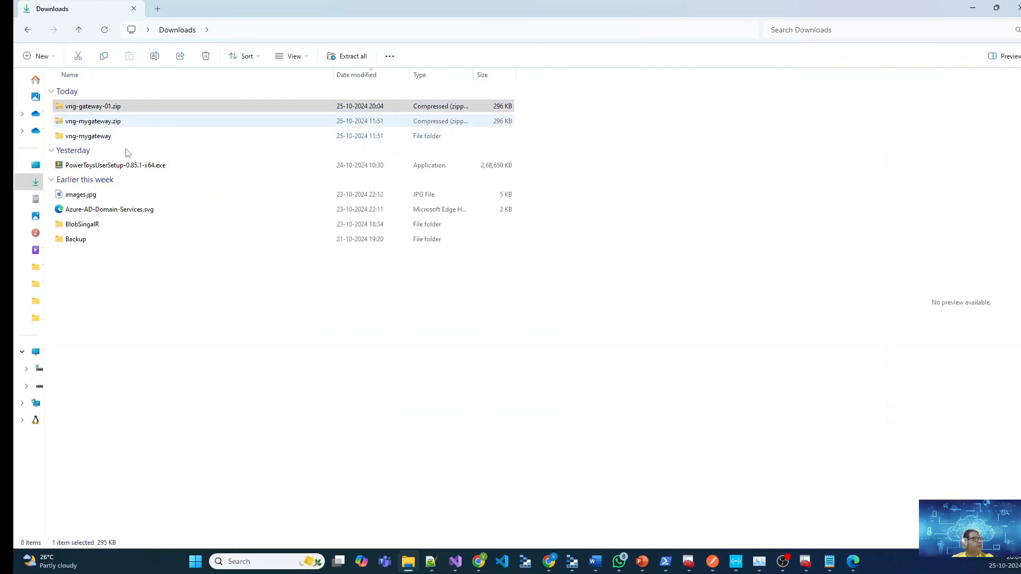
{"action": "right_click", "coordinate": [98, 111]}
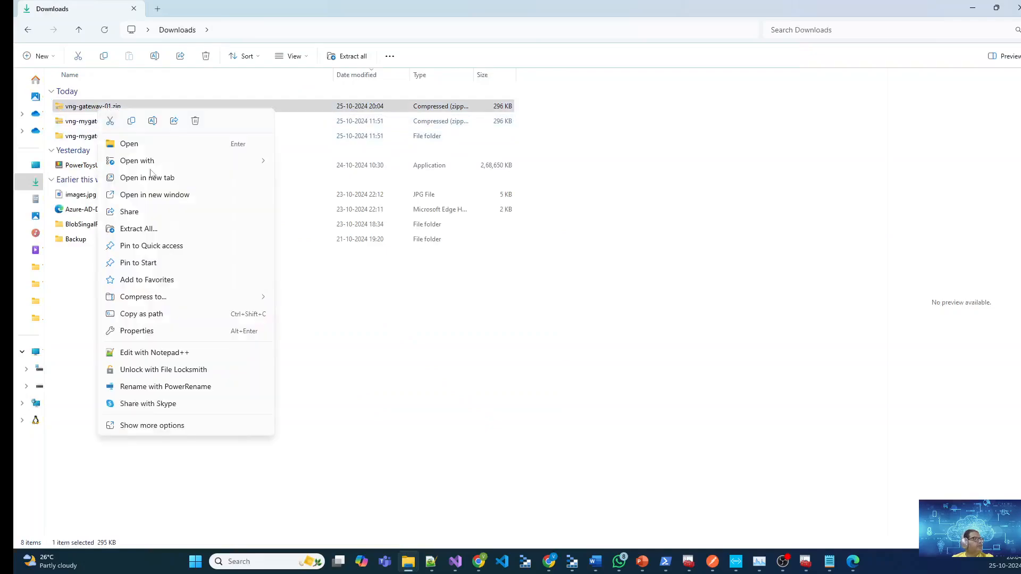
{"action": "left_click", "coordinate": [157, 229]}
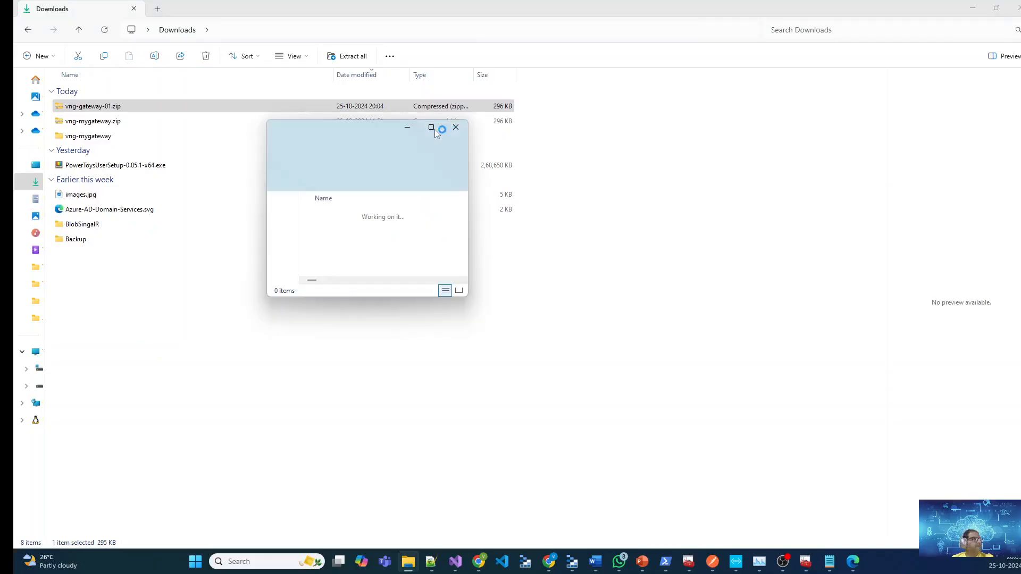
{"action": "left_click", "coordinate": [432, 128]}
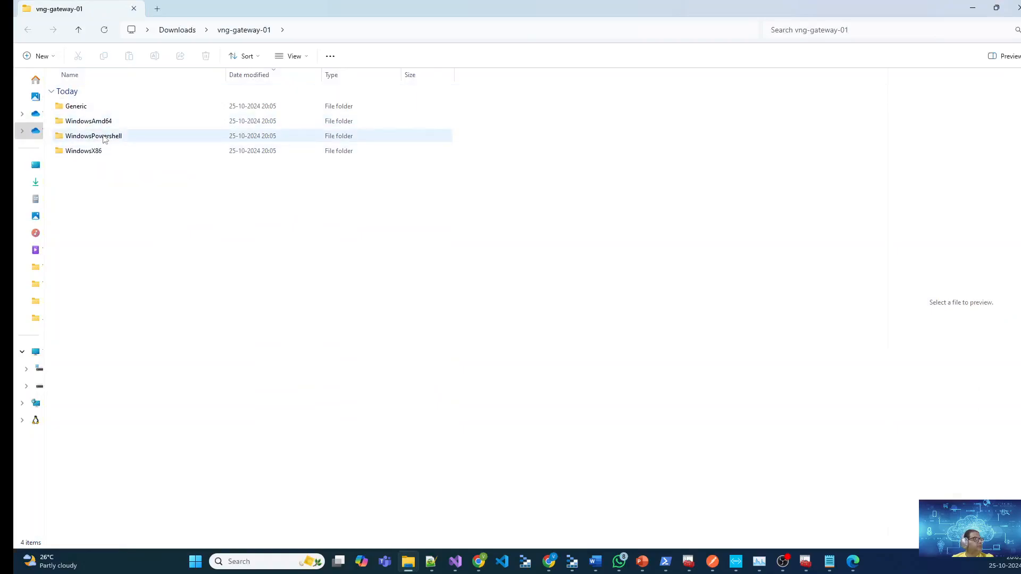
Look through the extracted WindowsAmd64 and WindowsPowershell folders, ending in WindowsAmd64.
{"action": "double_click", "coordinate": [105, 122]}
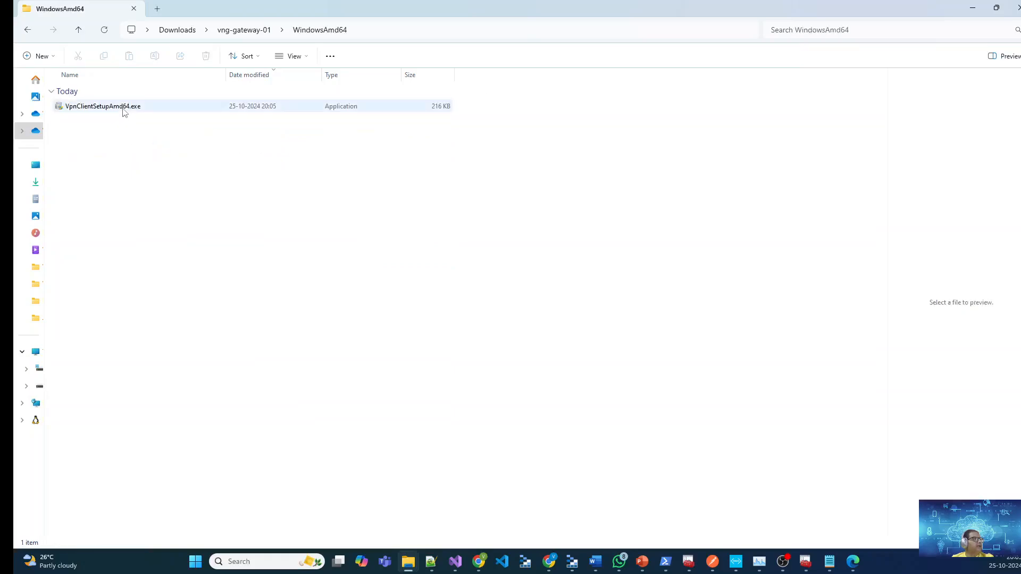
{"action": "left_click", "coordinate": [244, 34]}
{"action": "double_click", "coordinate": [108, 137]}
{"action": "left_click", "coordinate": [243, 30]}
{"action": "double_click", "coordinate": [102, 122]}
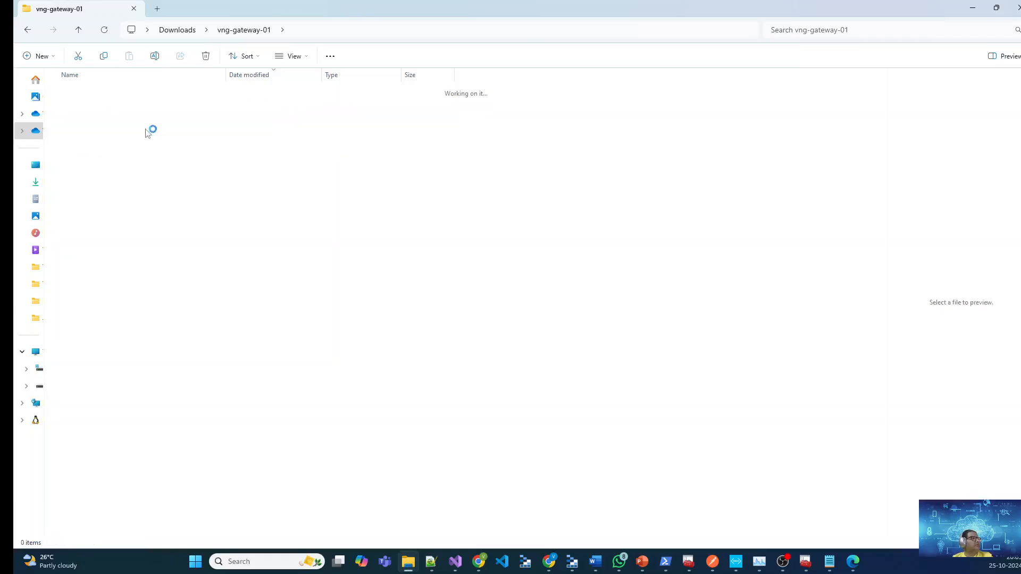
Run VpnClientSetupAmd64.exe despite the SmartScreen block and agree to install the VPN client for AzureVNet01.
{"action": "double_click", "coordinate": [114, 106]}
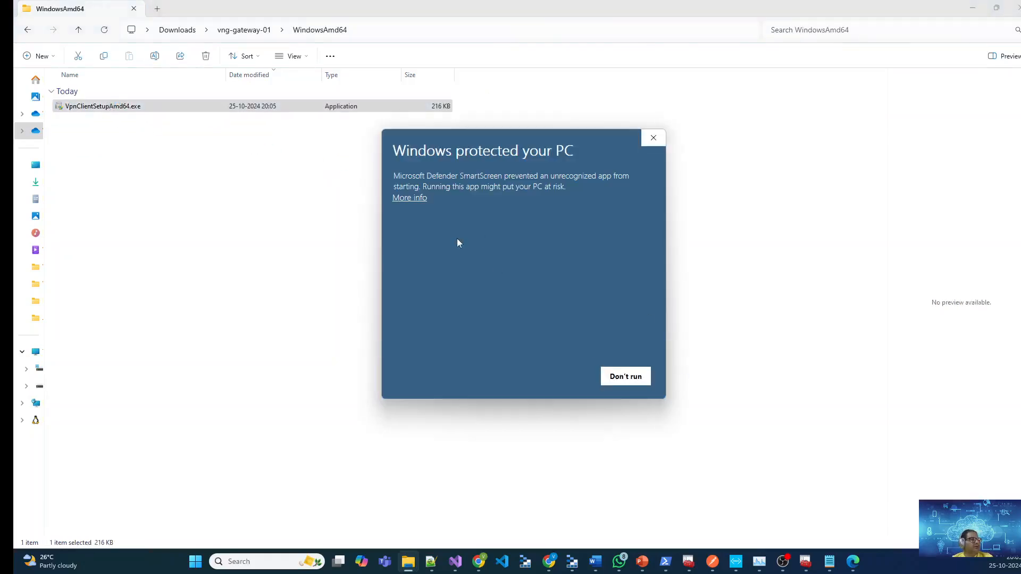
{"action": "left_click", "coordinate": [413, 199]}
{"action": "left_click", "coordinate": [559, 376]}
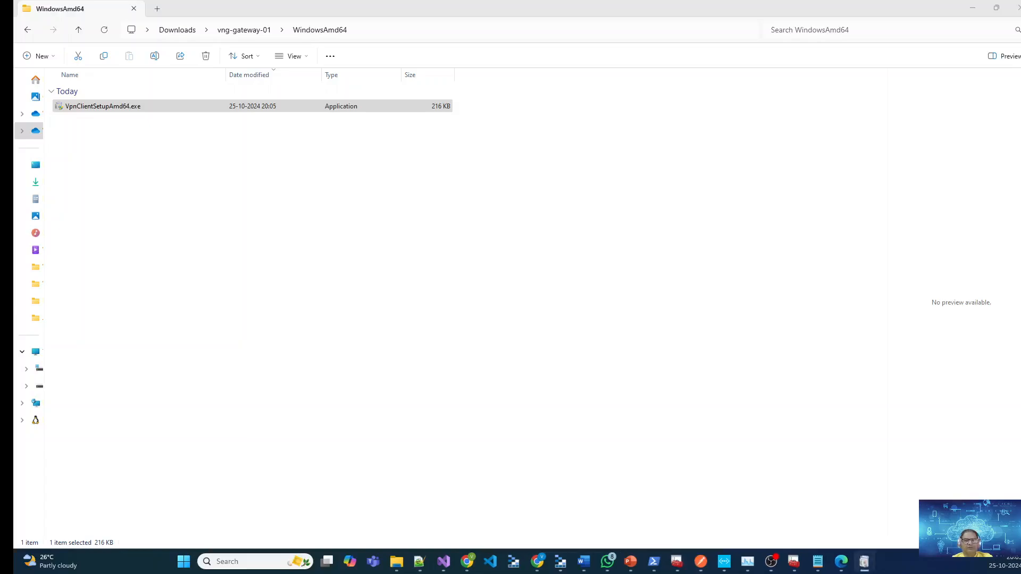
{"action": "left_click_drag", "start_coordinate": [465, 216], "coordinate": [403, 199]}
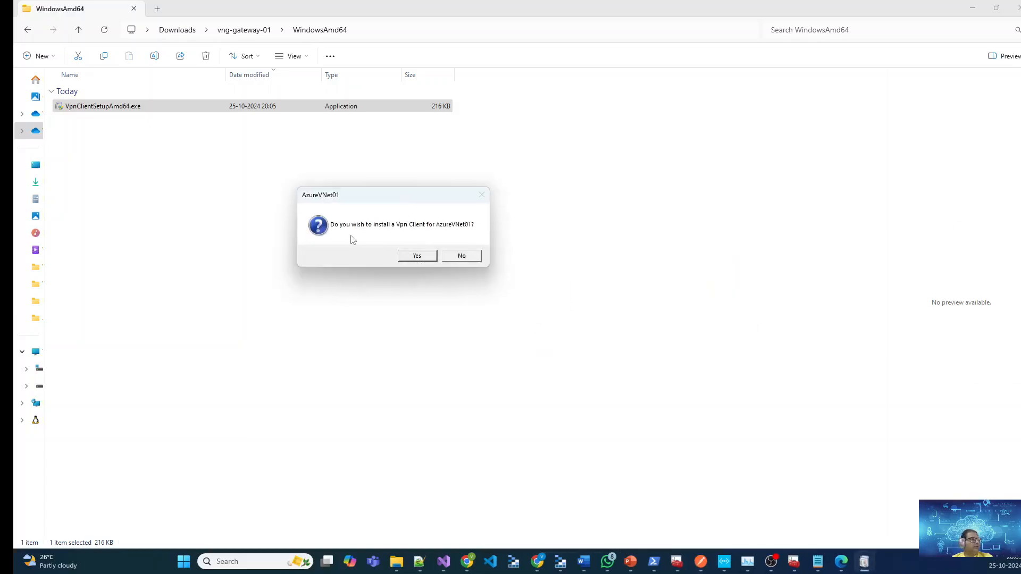
{"action": "left_click", "coordinate": [417, 257]}
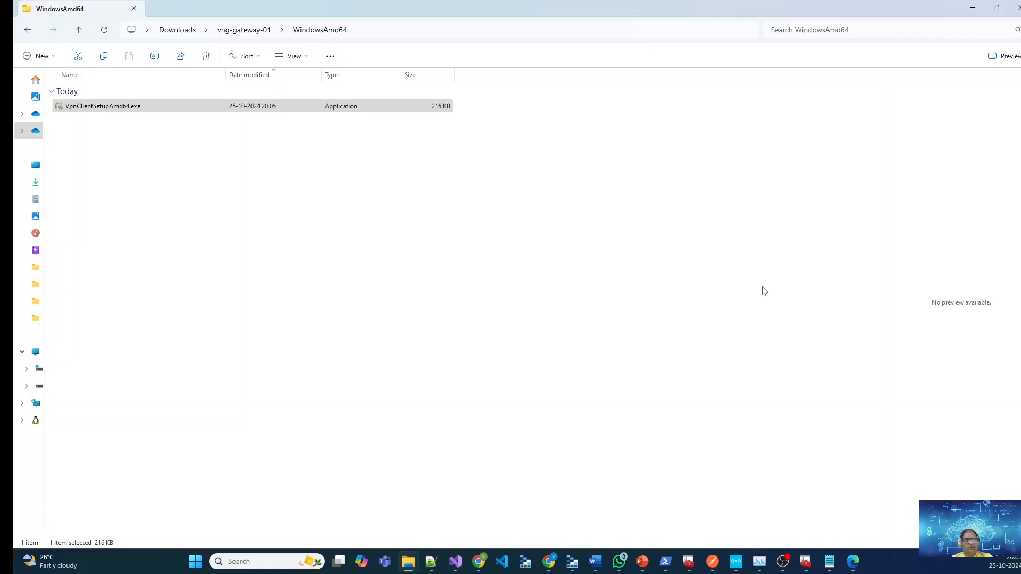
Open the Windows VPN settings in a maximized window and expand the AzureVNet01 connection's options.
{"action": "left_click", "coordinate": [546, 335]}
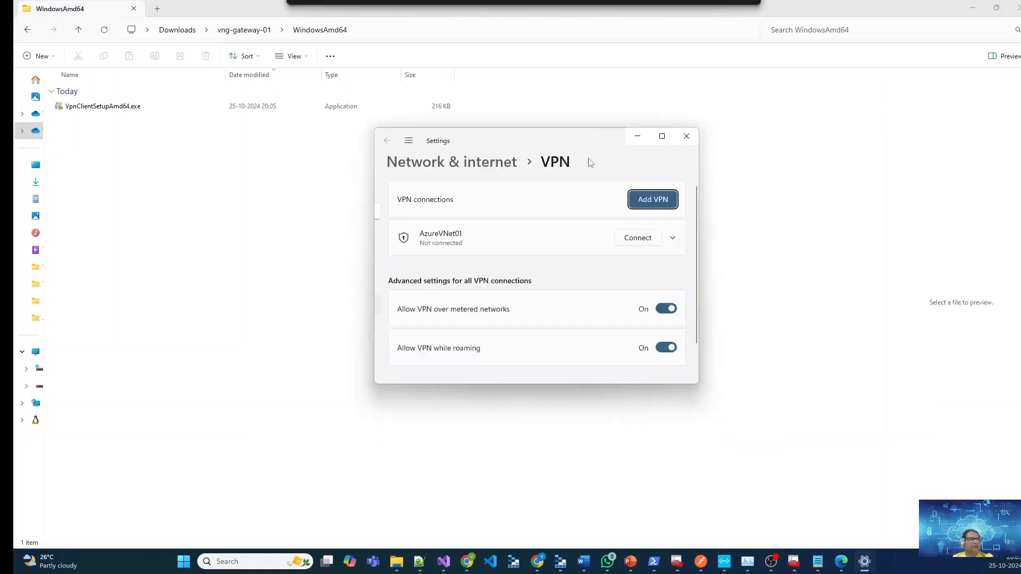
{"action": "left_click", "coordinate": [662, 137]}
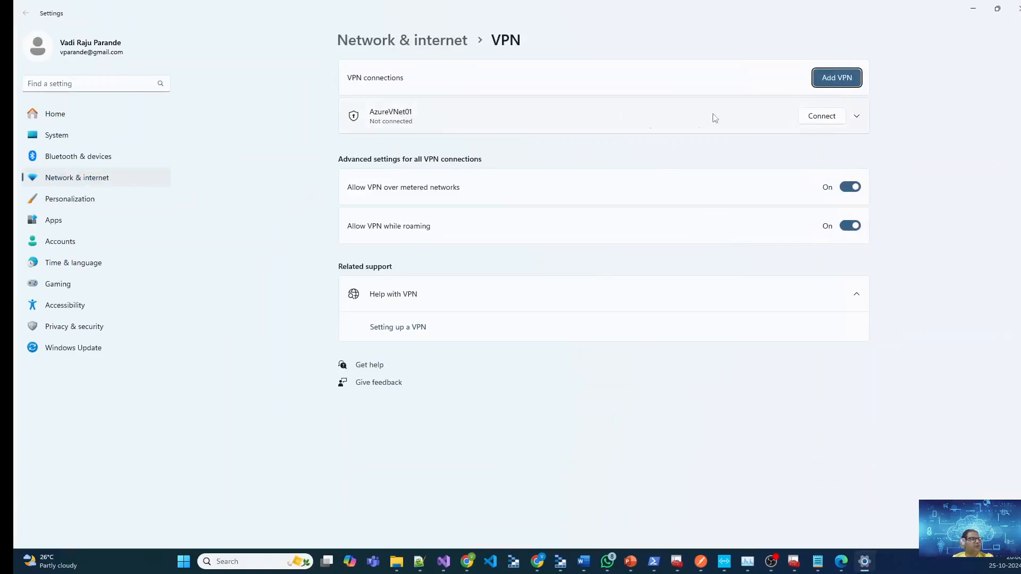
{"action": "left_click", "coordinate": [856, 116]}
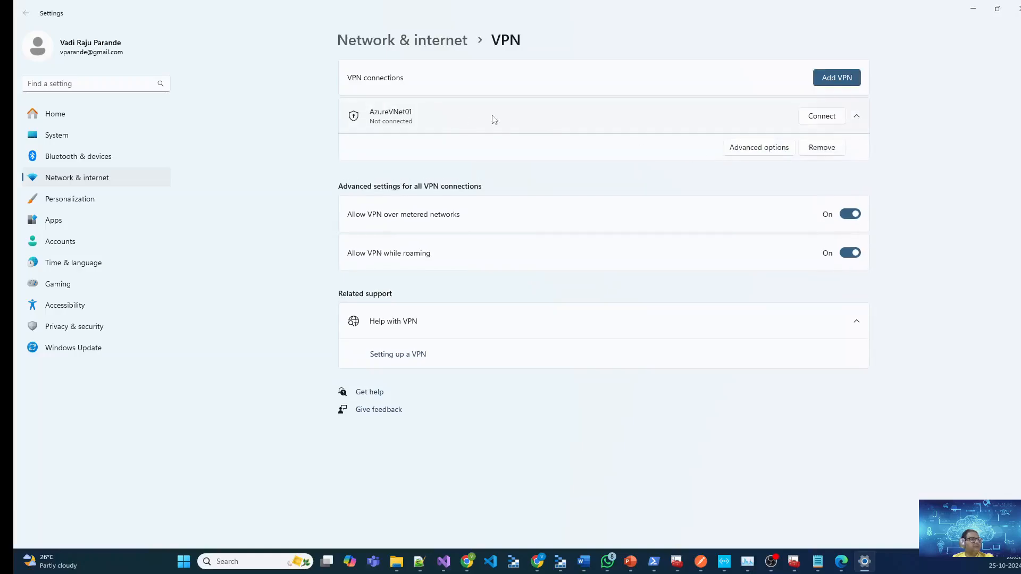
Connect the AzureVNet01 VPN, allowing Connection Manager elevated privileges and suppressing that message for this connection.
{"action": "left_click", "coordinate": [822, 117]}
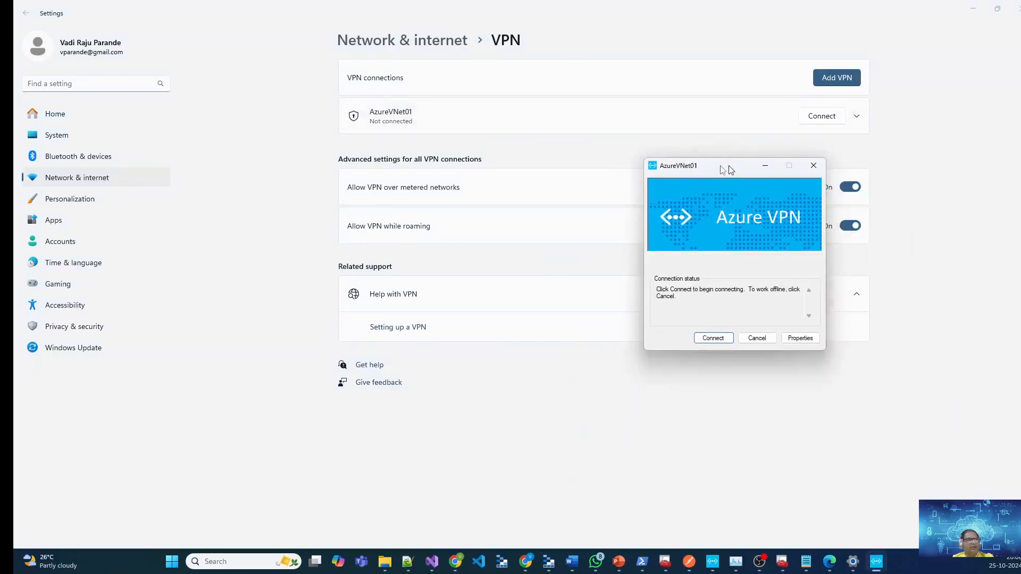
{"action": "left_click_drag", "start_coordinate": [747, 159], "coordinate": [589, 160]}
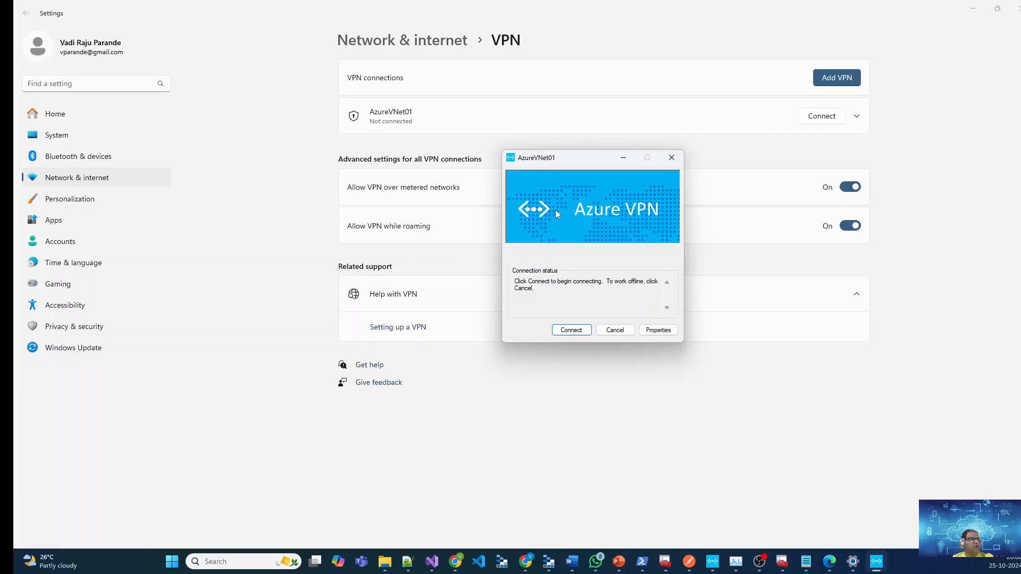
{"action": "left_click", "coordinate": [573, 330]}
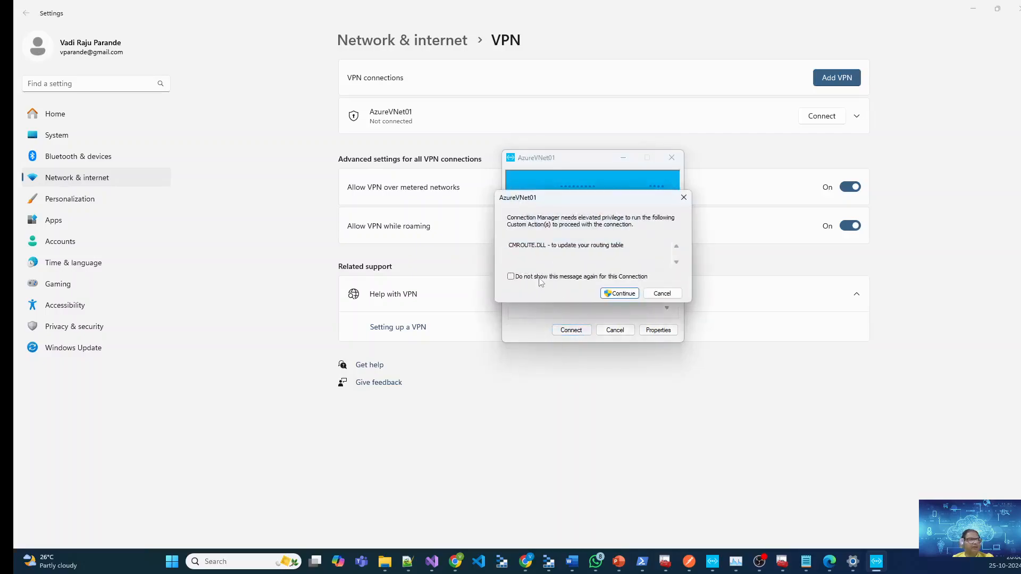
{"action": "left_click", "coordinate": [539, 278]}
{"action": "left_click", "coordinate": [620, 294]}
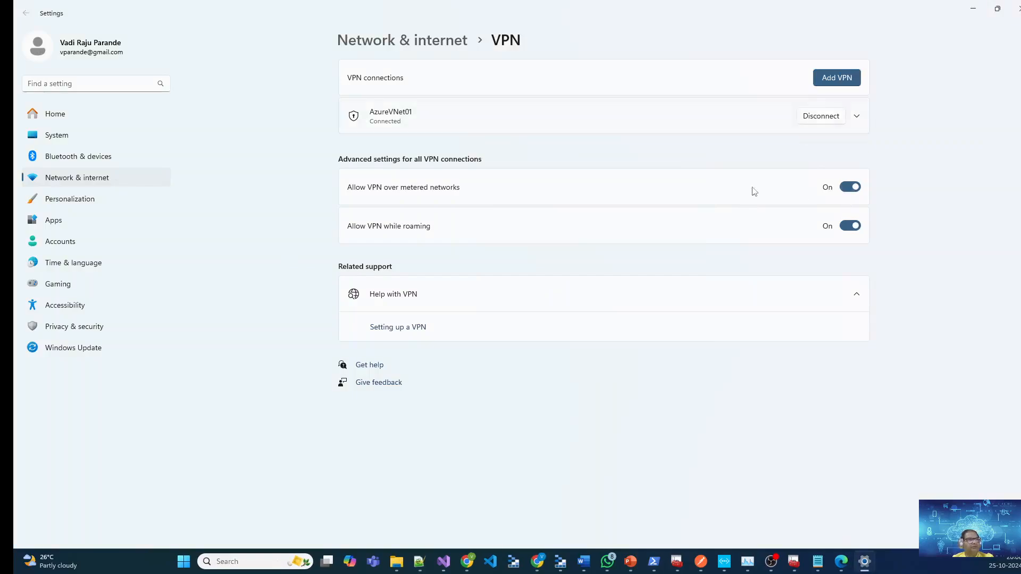
Switch back to the browser, reload the 10.10.0.4 page and examine the text it serves.
{"action": "left_click", "coordinate": [478, 508]}
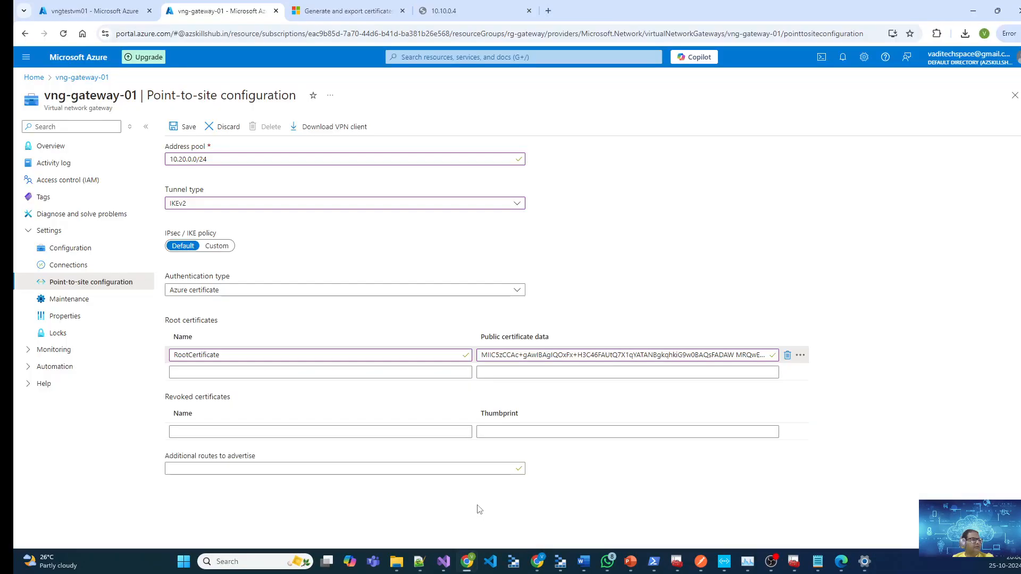
{"action": "left_click", "coordinate": [468, 11]}
{"action": "left_click", "coordinate": [391, 333]}
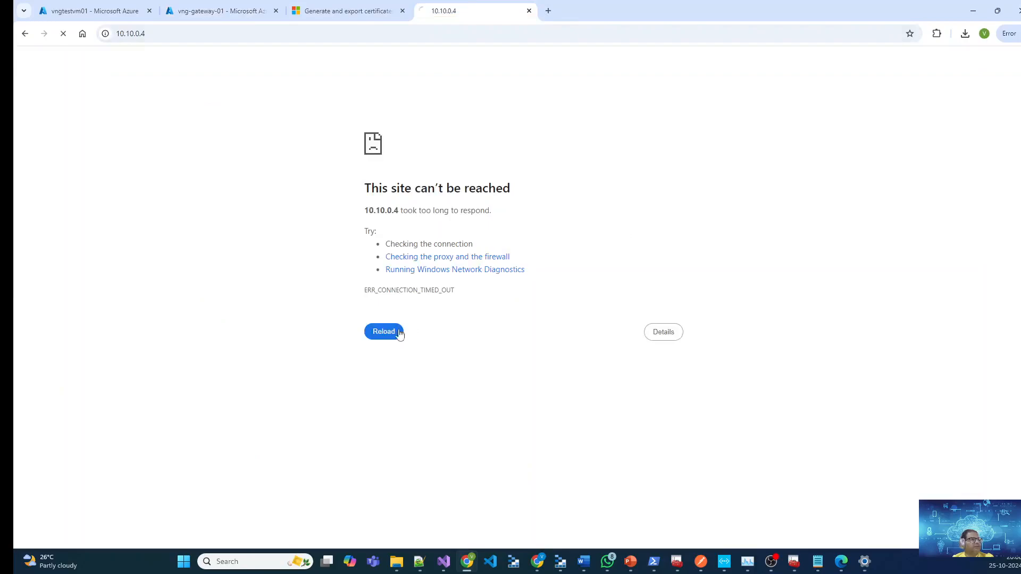
{"action": "left_click_drag", "start_coordinate": [113, 58], "coordinate": [15, 56]}
{"action": "left_click", "coordinate": [127, 115]}
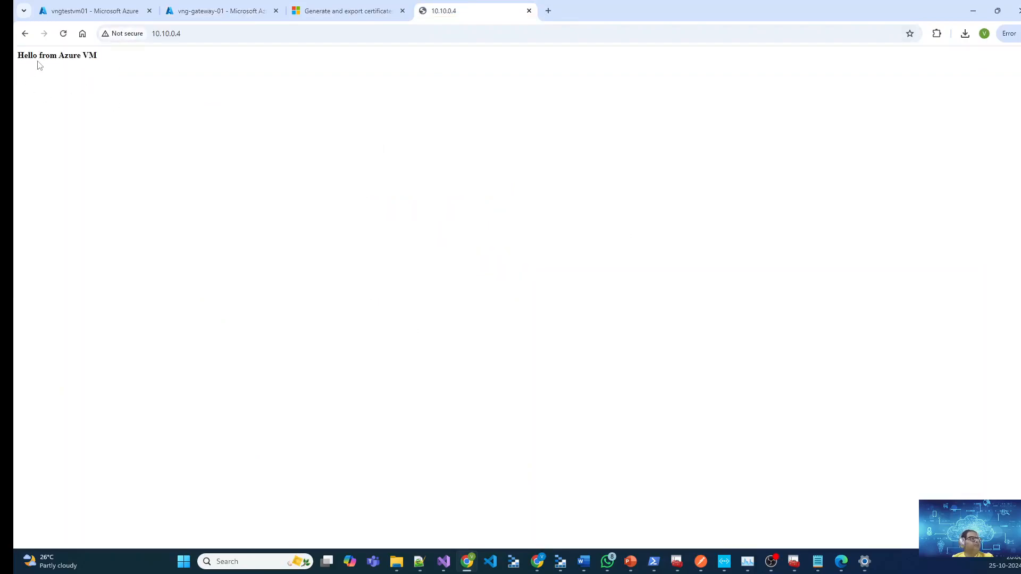
{"action": "left_click_drag", "start_coordinate": [95, 66], "coordinate": [19, 58]}
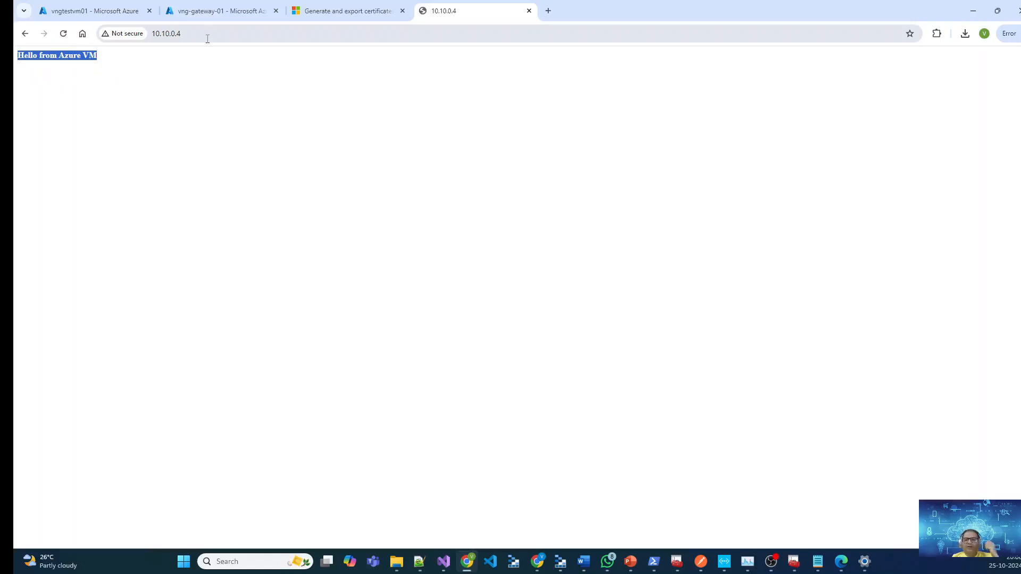
{"action": "left_click", "coordinate": [138, 68]}
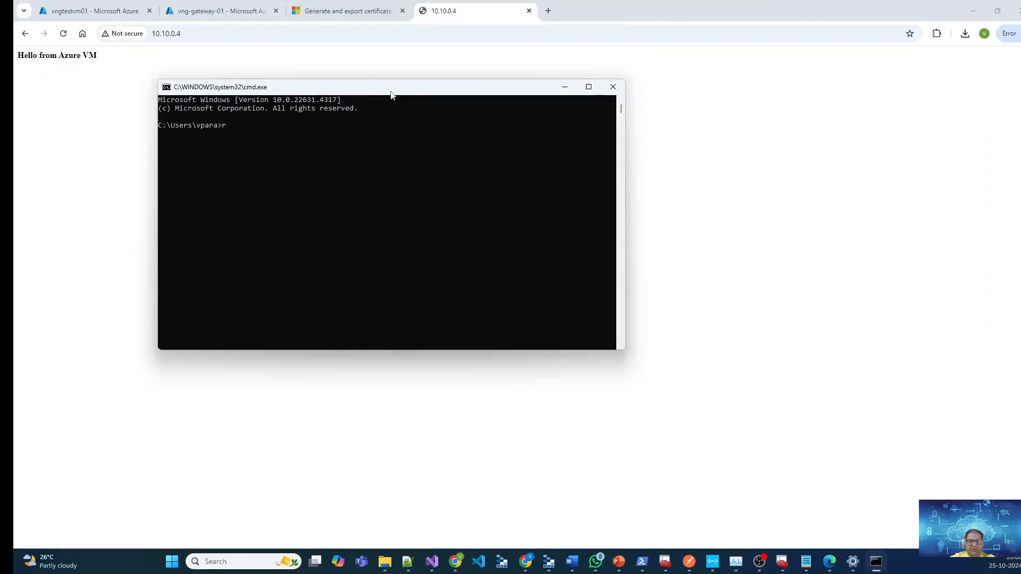
Run route print in Command Prompt and examine the active routes in the IPv4 route table.
{"action": "type", "text": "rint"}
{"action": "key", "text": "Return"}
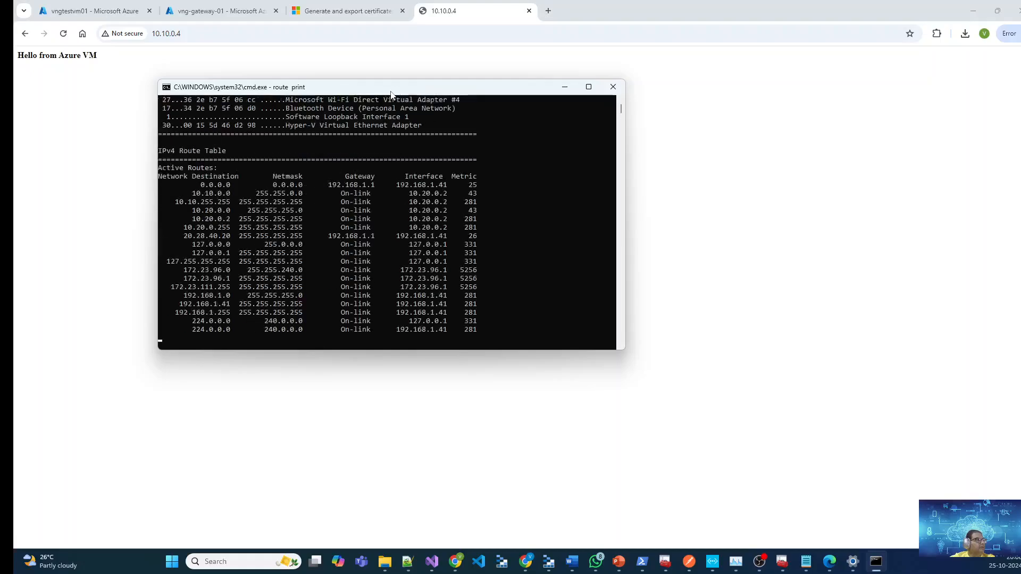
{"action": "scroll", "coordinate": [349, 272], "scroll_direction": "up", "scroll_amount": 8}
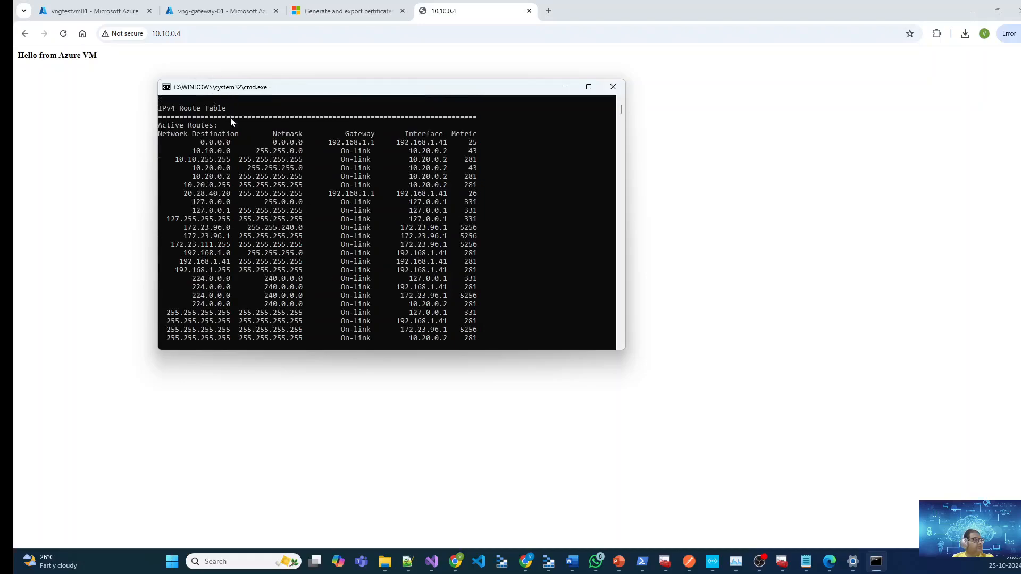
Open the vng-gateway-01 overview and compare its public IP address with the matching destination and gateway in the Command Prompt route table.
{"action": "left_click", "coordinate": [209, 11]}
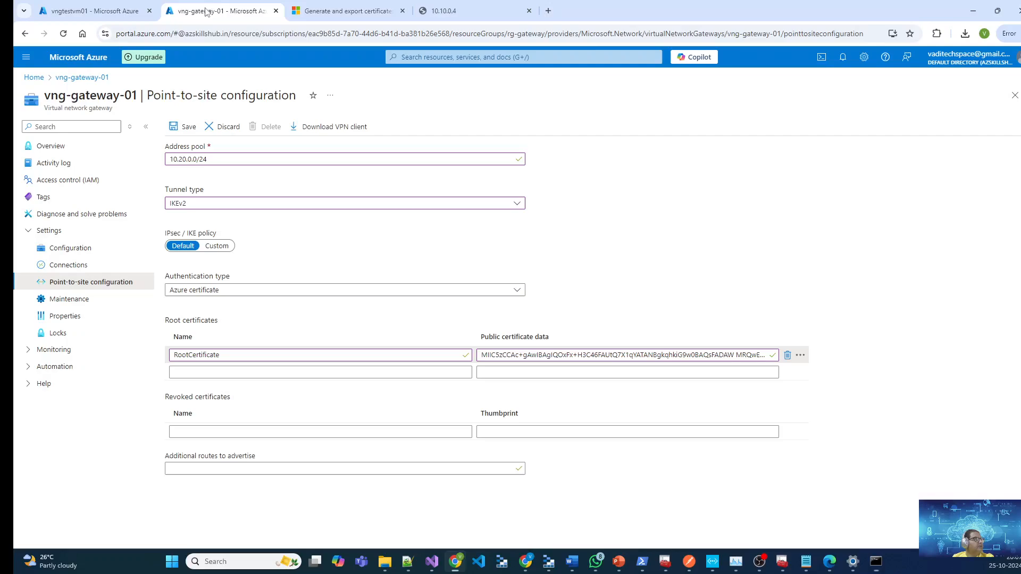
{"action": "left_click", "coordinate": [51, 146]}
{"action": "left_click", "coordinate": [562, 96]}
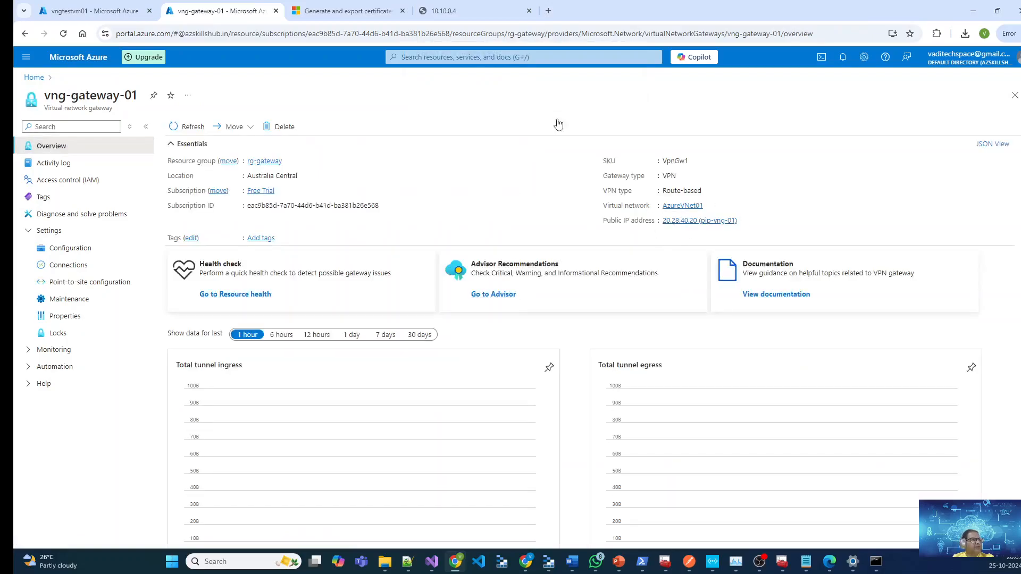
{"action": "left_click", "coordinate": [876, 562]}
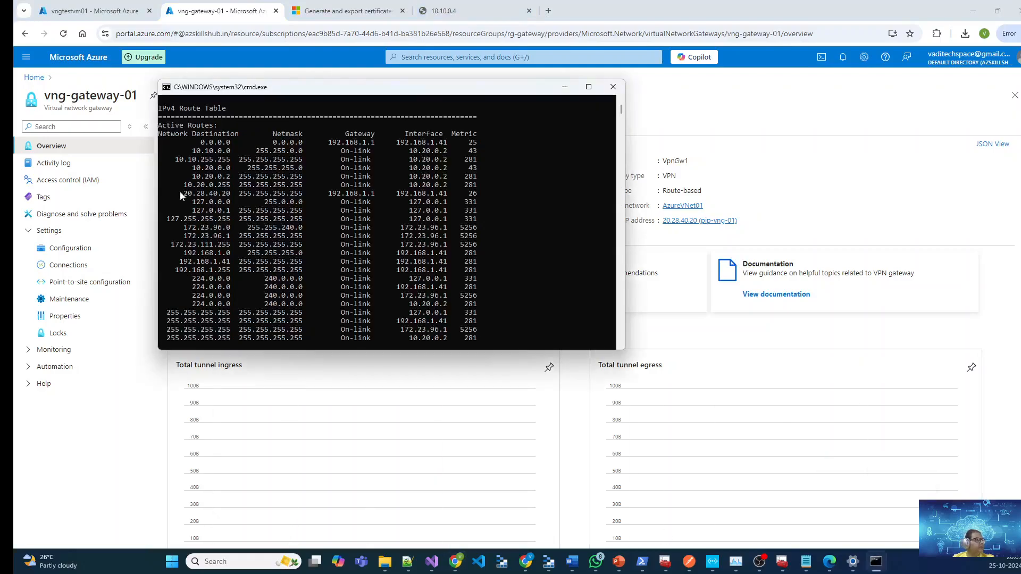
{"action": "left_click_drag", "start_coordinate": [186, 194], "coordinate": [219, 194]}
{"action": "left_click_drag", "start_coordinate": [450, 193], "coordinate": [329, 196]}
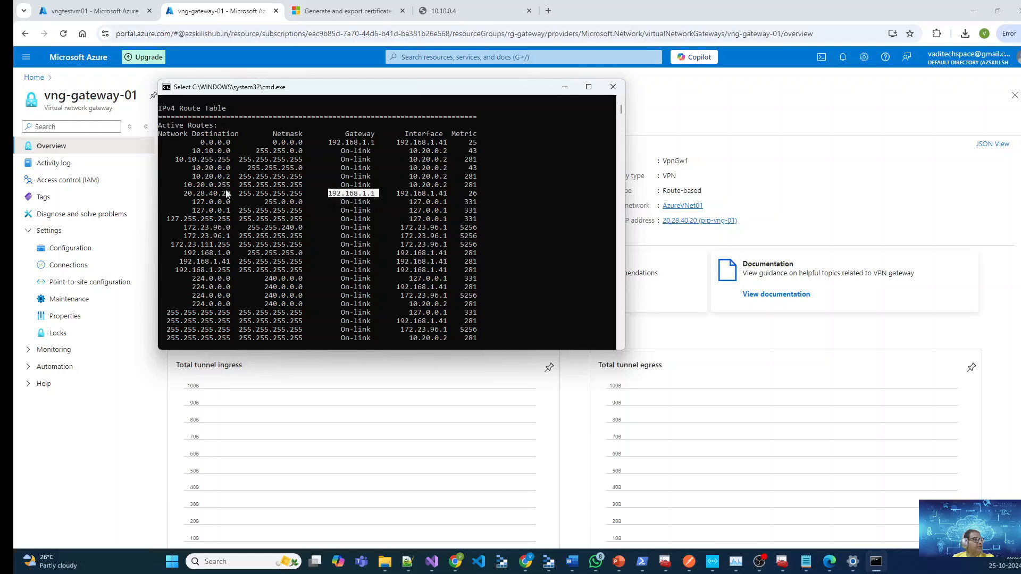
{"action": "left_click_drag", "start_coordinate": [231, 191], "coordinate": [186, 196]}
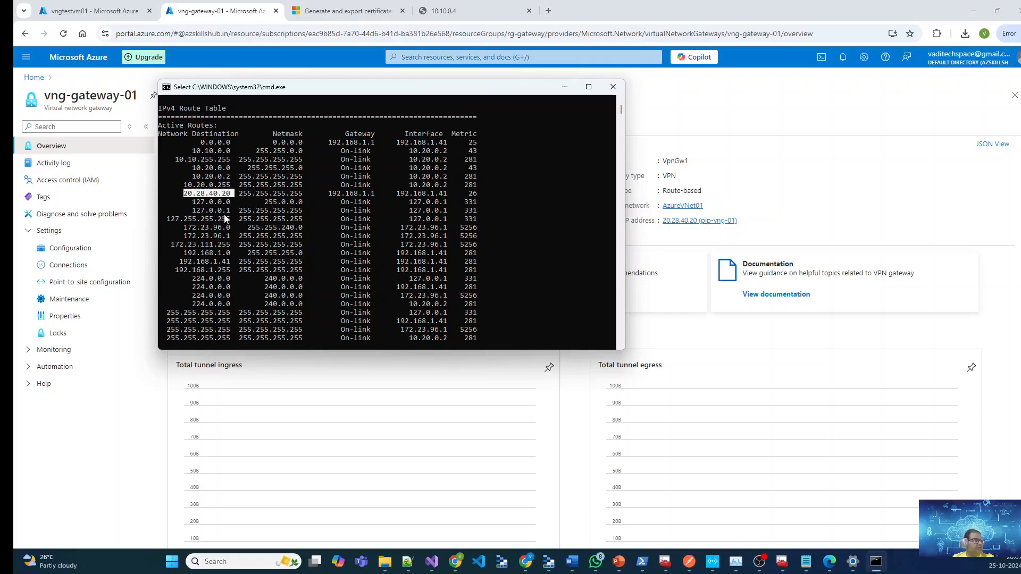
Run ipconfig /all in Command Prompt and examine the description and IPv4 address of the AzureVNet01 PPP adapter.
{"action": "scroll", "coordinate": [269, 266], "scroll_direction": "down", "scroll_amount": 12}
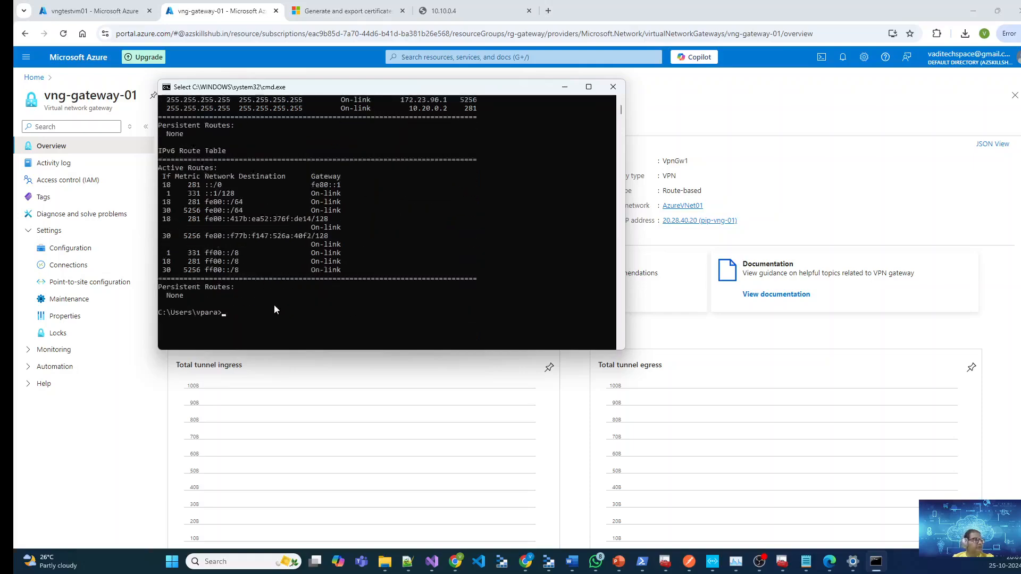
{"action": "type", "text": "ipconfig /all"}
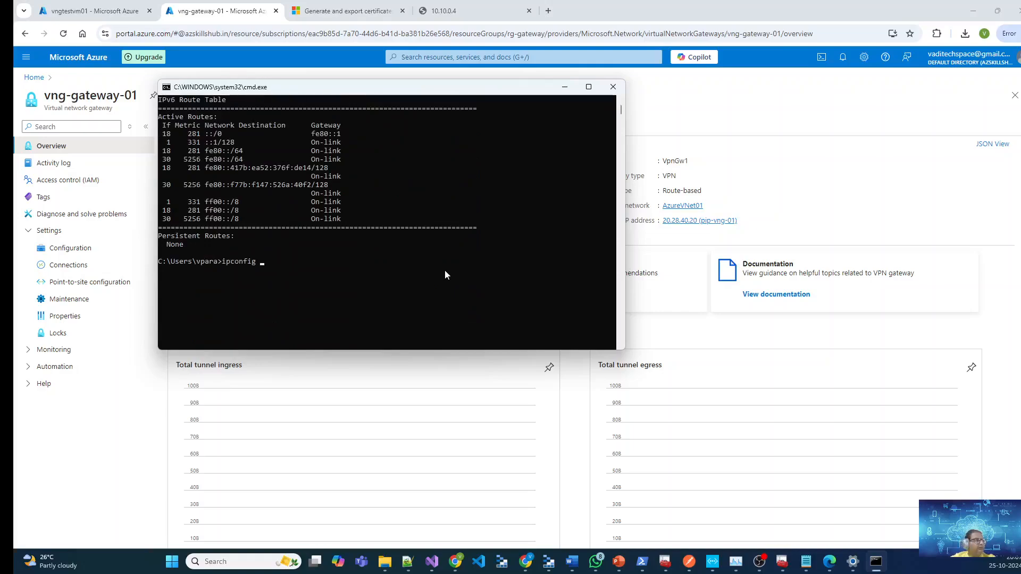
{"action": "key", "text": "Return"}
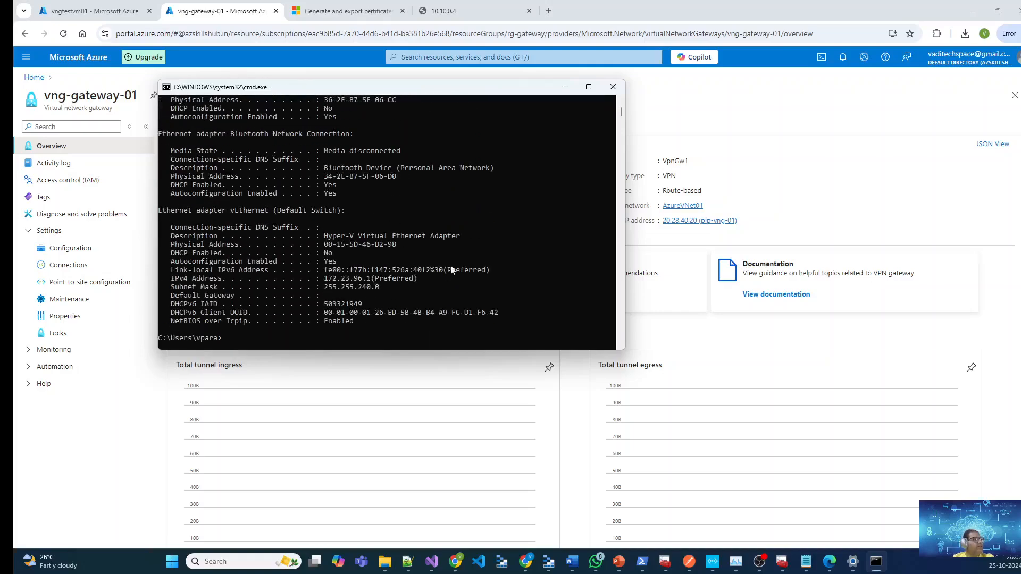
{"action": "scroll", "coordinate": [451, 264], "scroll_direction": "up", "scroll_amount": 2}
{"action": "scroll", "coordinate": [449, 264], "scroll_direction": "up", "scroll_amount": 7}
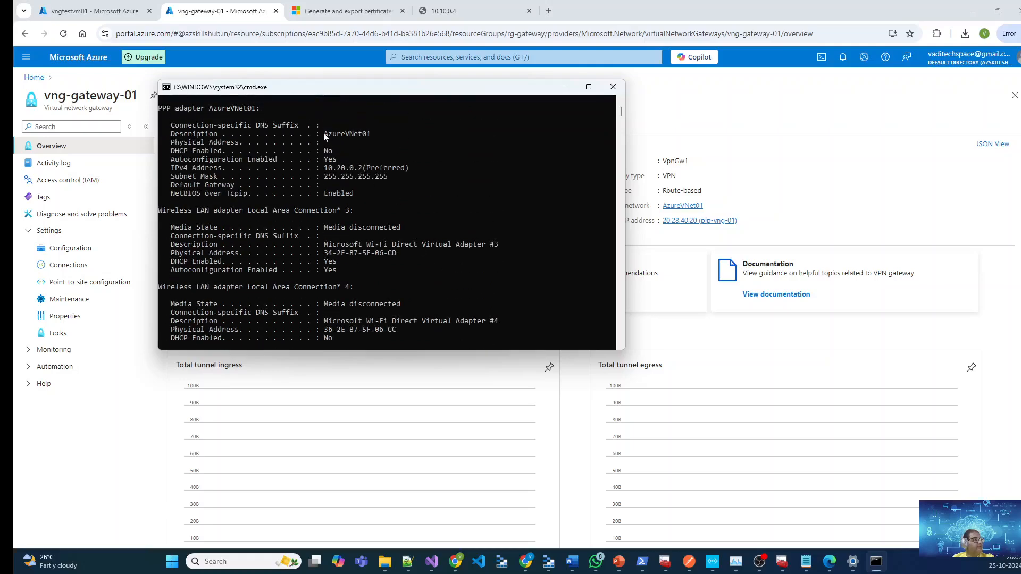
{"action": "left_click_drag", "start_coordinate": [324, 136], "coordinate": [373, 135]}
{"action": "left_click", "coordinate": [360, 185]}
{"action": "left_click_drag", "start_coordinate": [324, 168], "coordinate": [362, 169]}
Open the gateway's point-to-site configuration and compare its address pool with the AzureVNet01 adapter's IPv4 address in Command Prompt.
{"action": "left_click", "coordinate": [761, 174]}
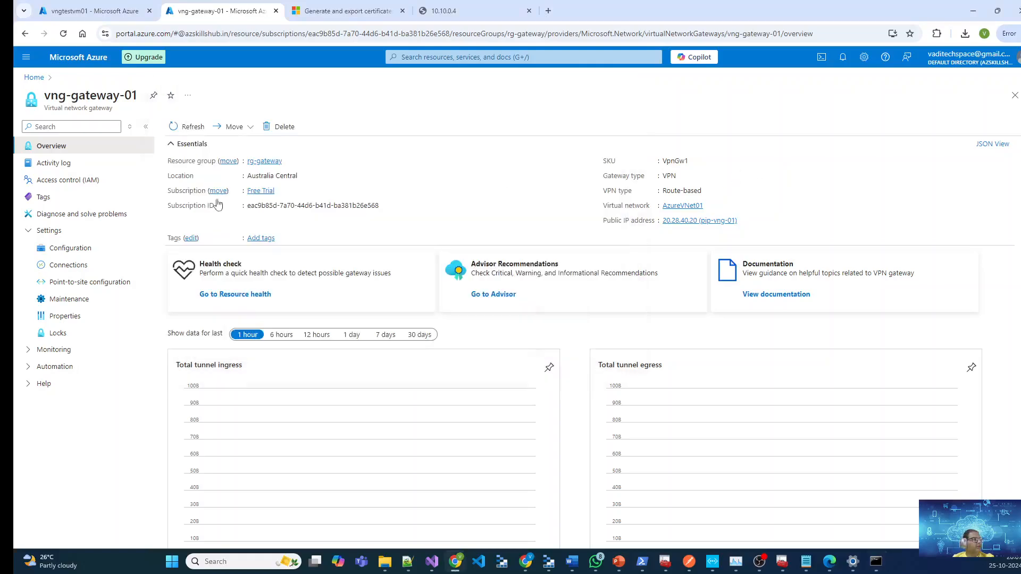
{"action": "left_click", "coordinate": [96, 285]}
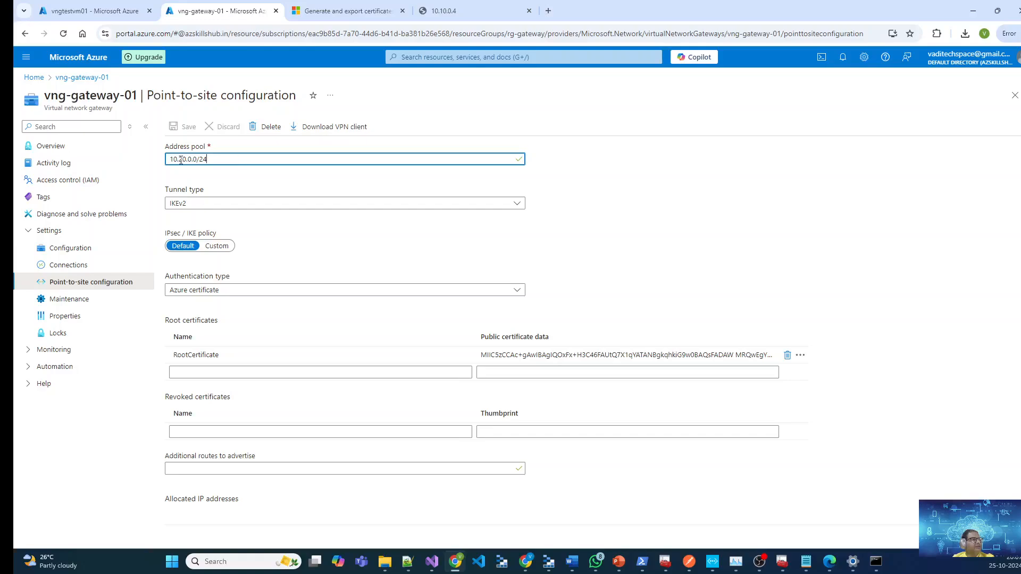
{"action": "left_click_drag", "start_coordinate": [234, 159], "coordinate": [165, 161]}
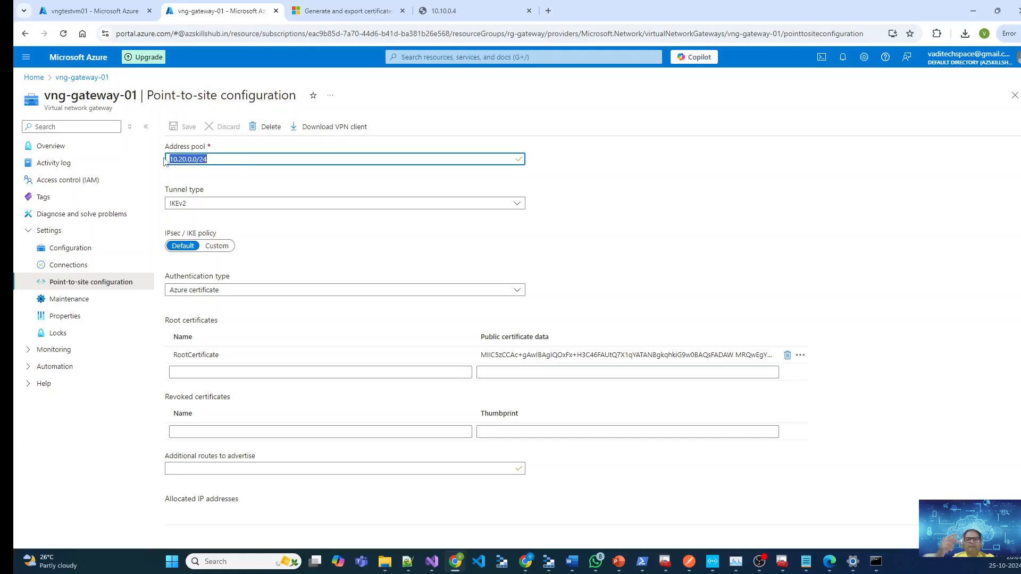
{"action": "key", "text": "alt+Tab"}
{"action": "left_click_drag", "start_coordinate": [277, 87], "coordinate": [444, 107]}
{"action": "left_click", "coordinate": [620, 218]}
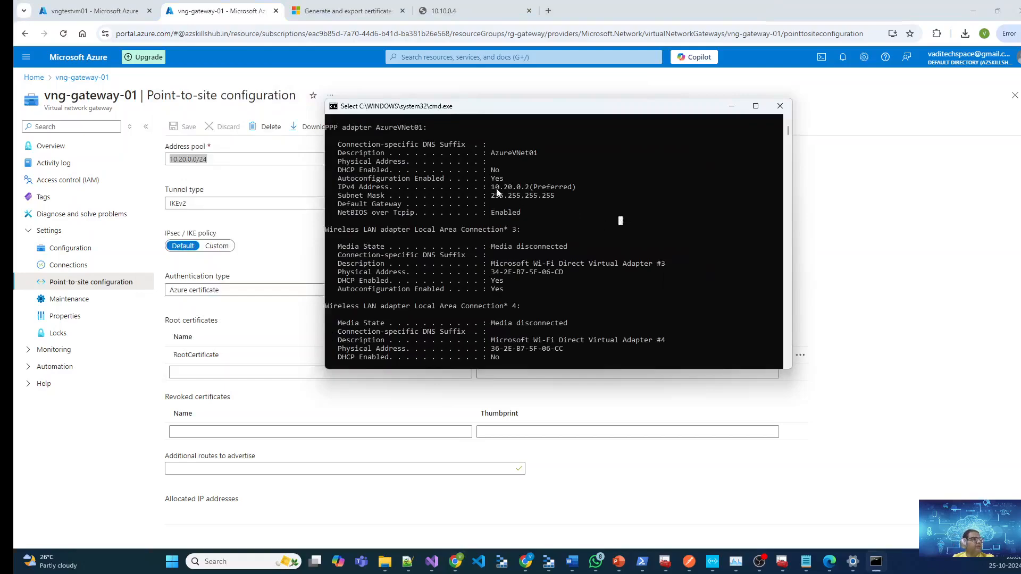